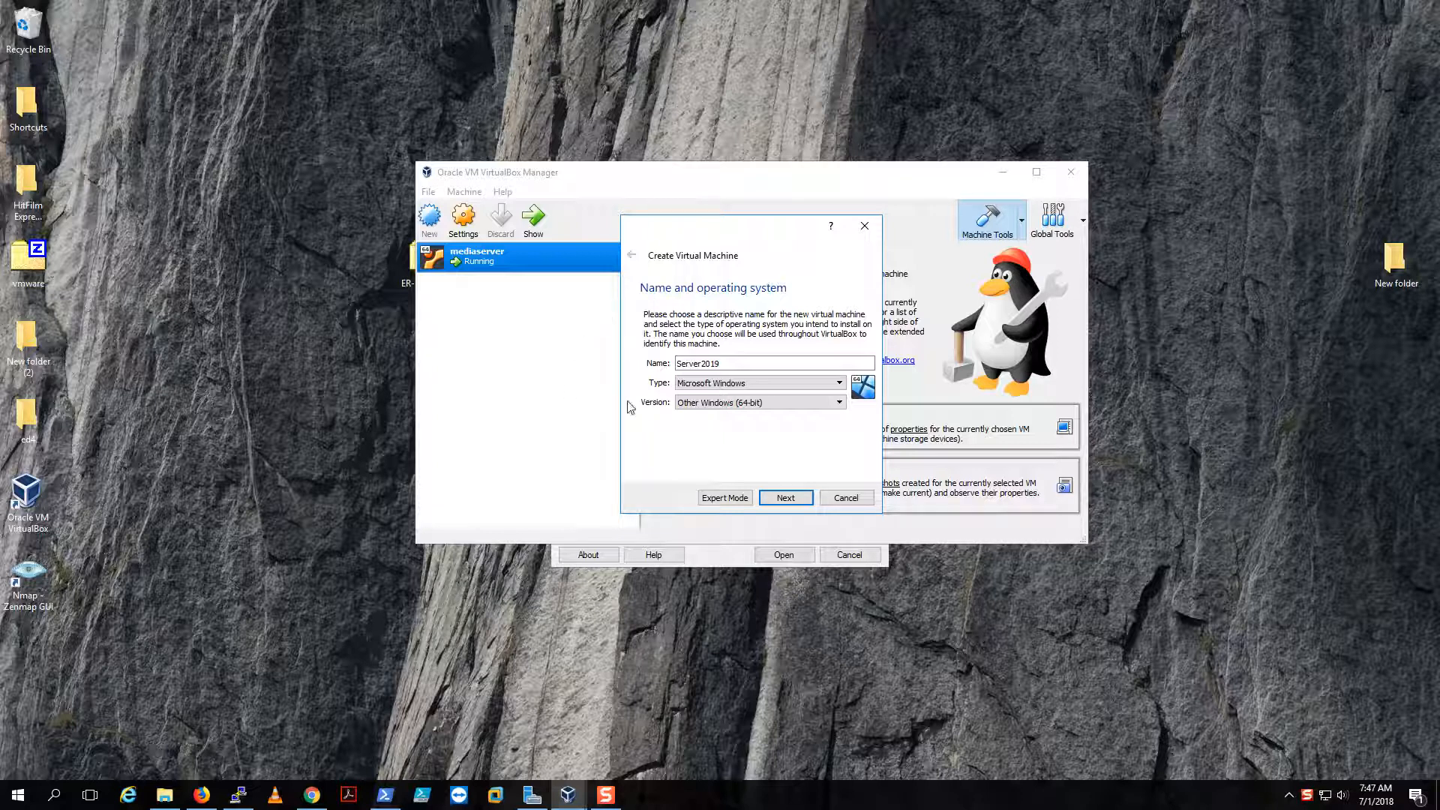
- Set Server2019's type to Microsoft Windows and version to Other Windows (64-bit)
{"action": "left_click", "coordinate": [816, 384]}
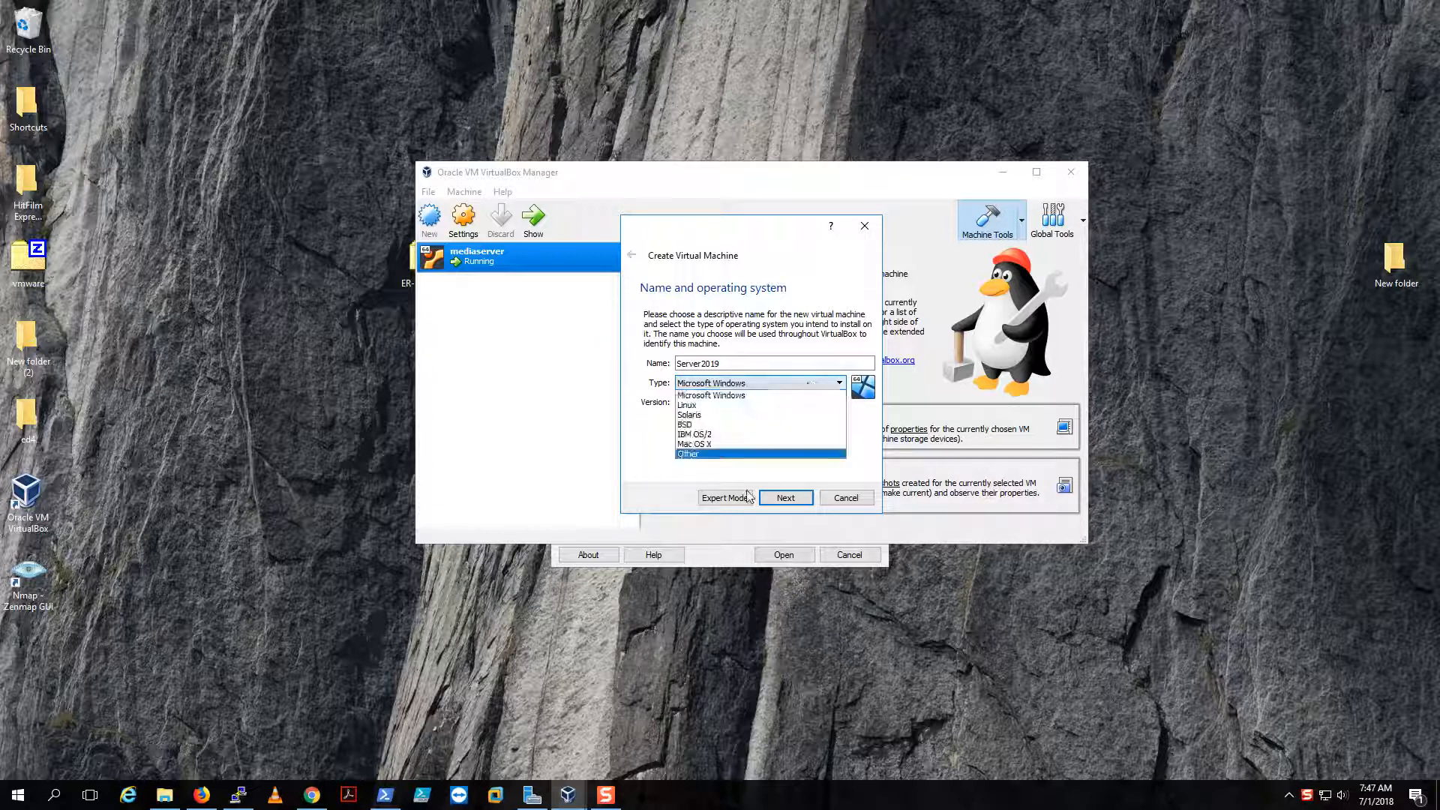
{"action": "left_click", "coordinate": [787, 384]}
{"action": "left_click", "coordinate": [780, 403]}
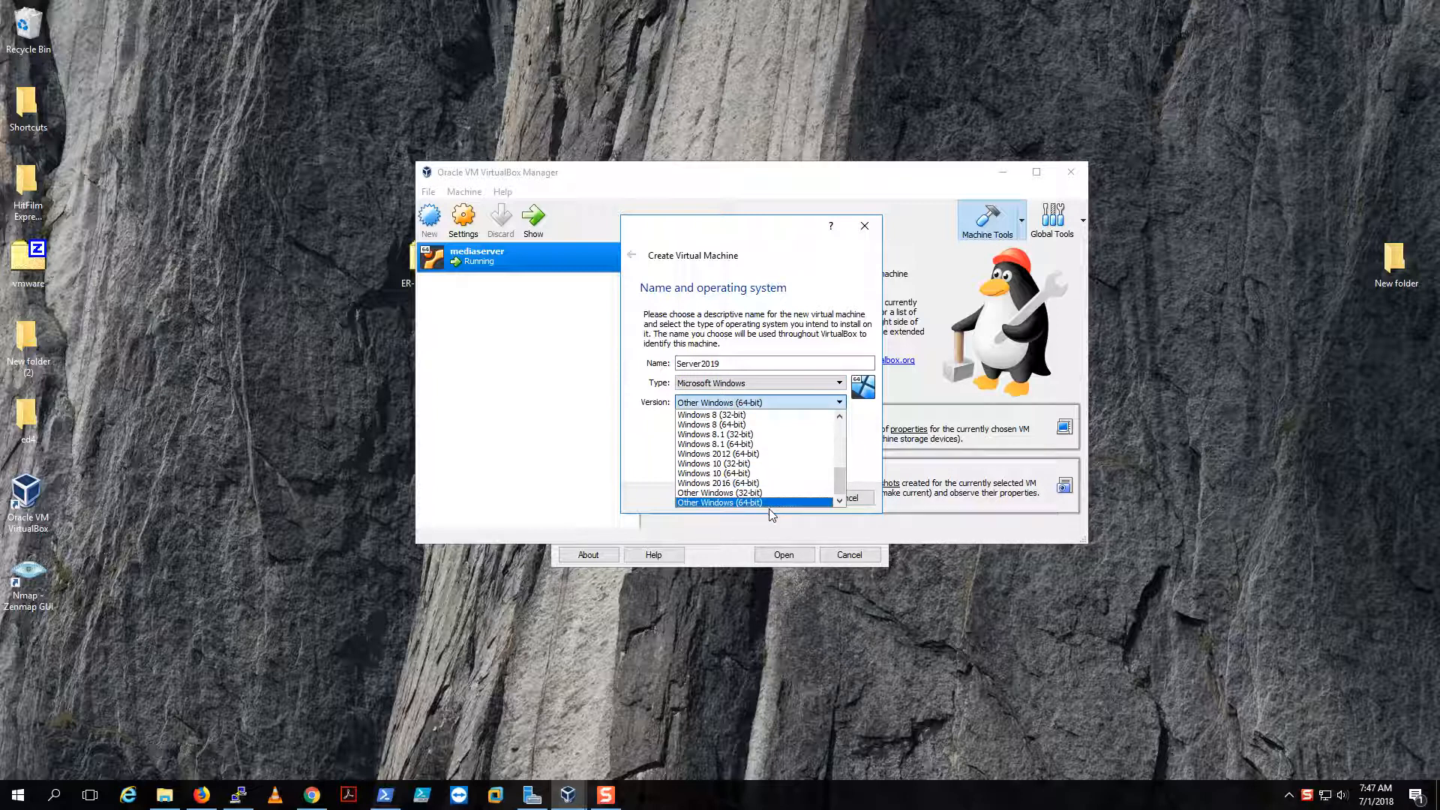
{"action": "left_click", "coordinate": [772, 502]}
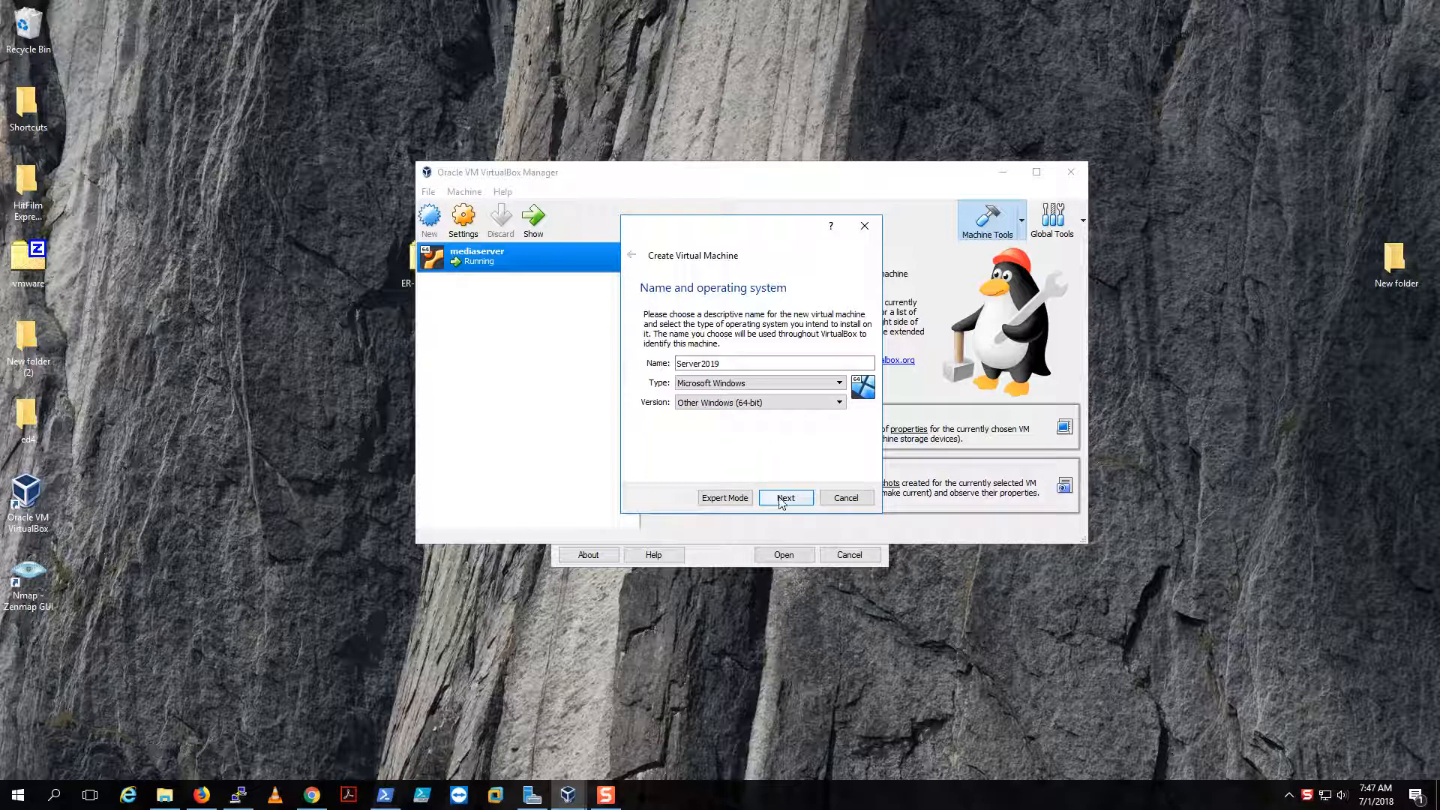
{"action": "left_click", "coordinate": [776, 498]}
- Allocate 4096 MB of memory and create a new fixed-size VDI virtual hard disk
{"action": "left_click_drag", "start_coordinate": [647, 362], "coordinate": [672, 370]}
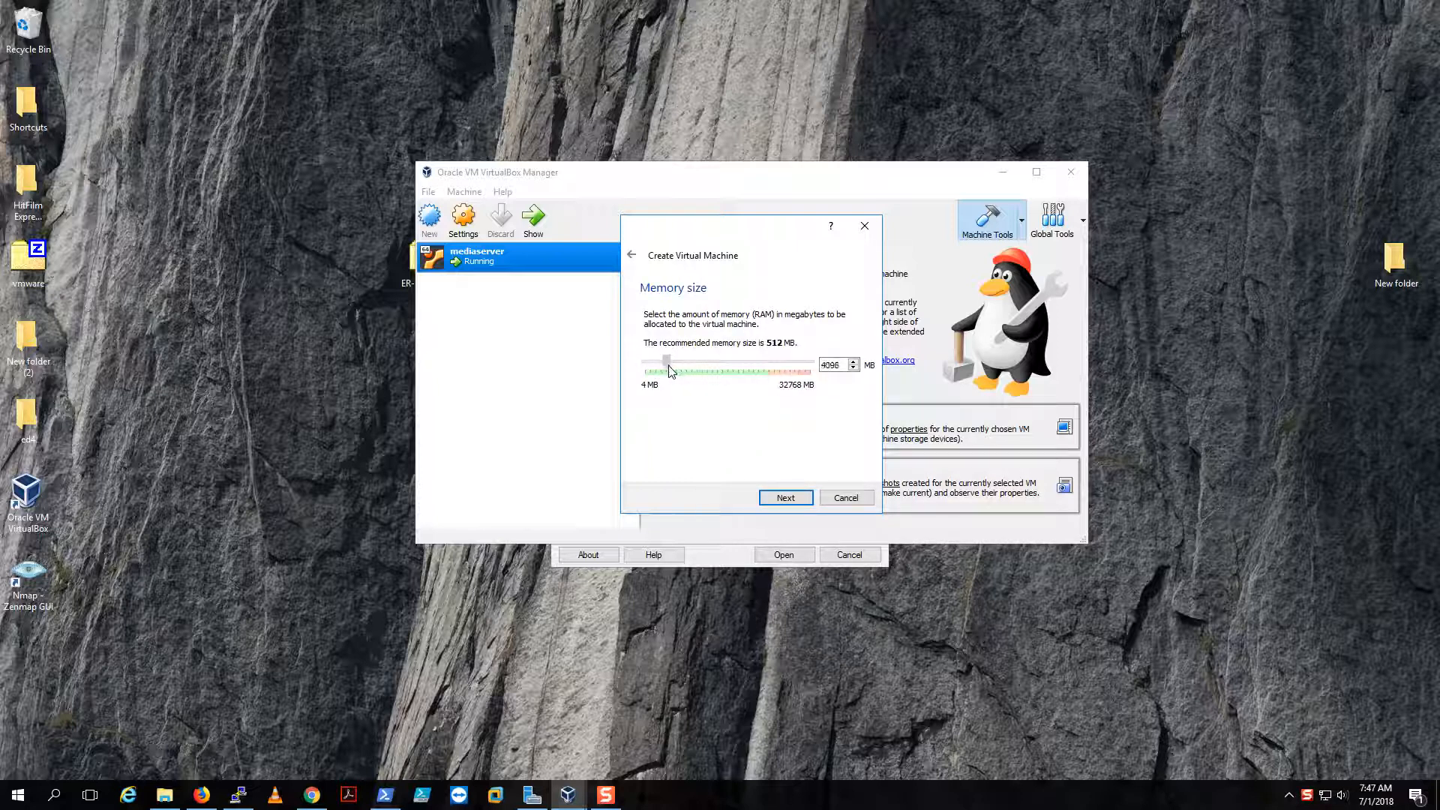
{"action": "left_click", "coordinate": [788, 499]}
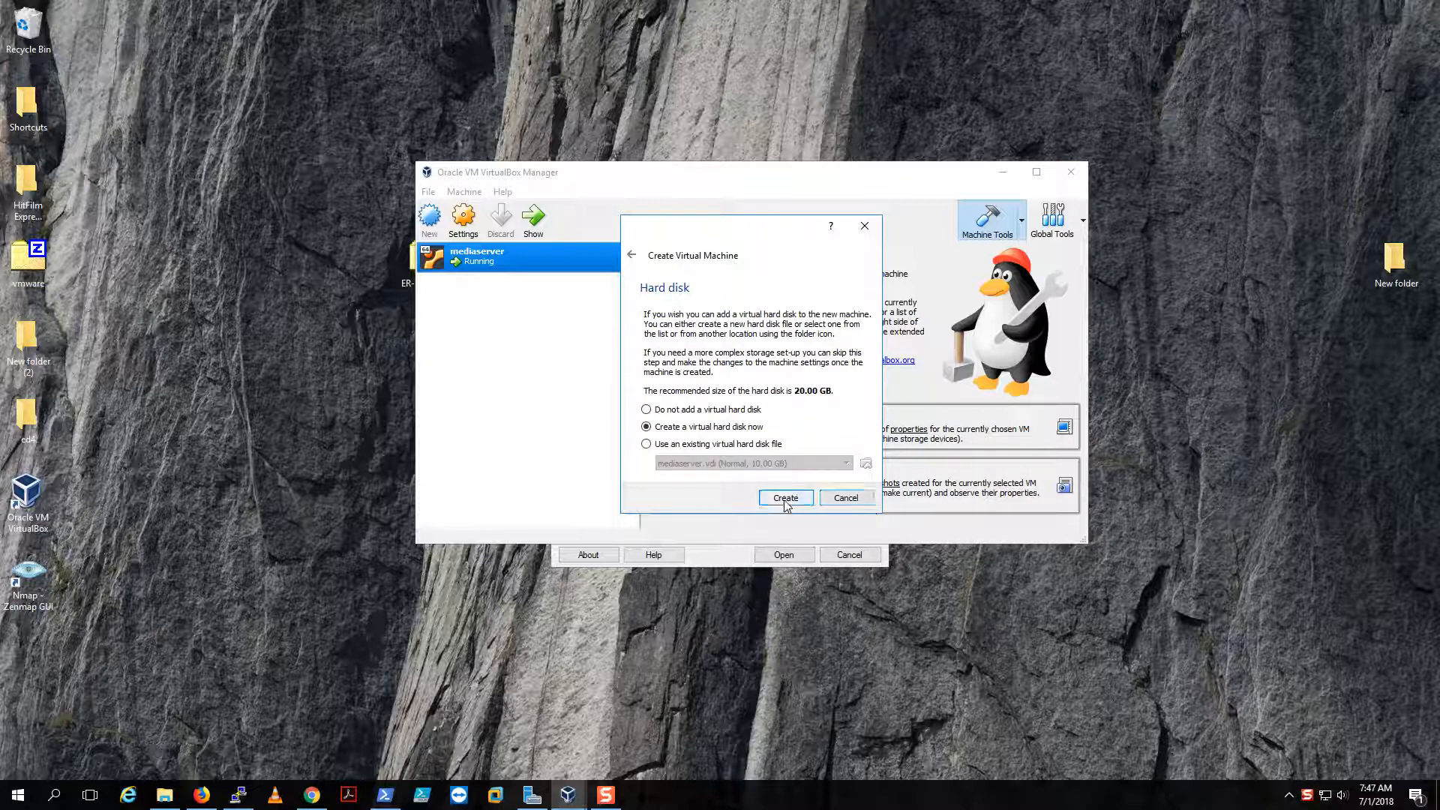
{"action": "left_click", "coordinate": [786, 499]}
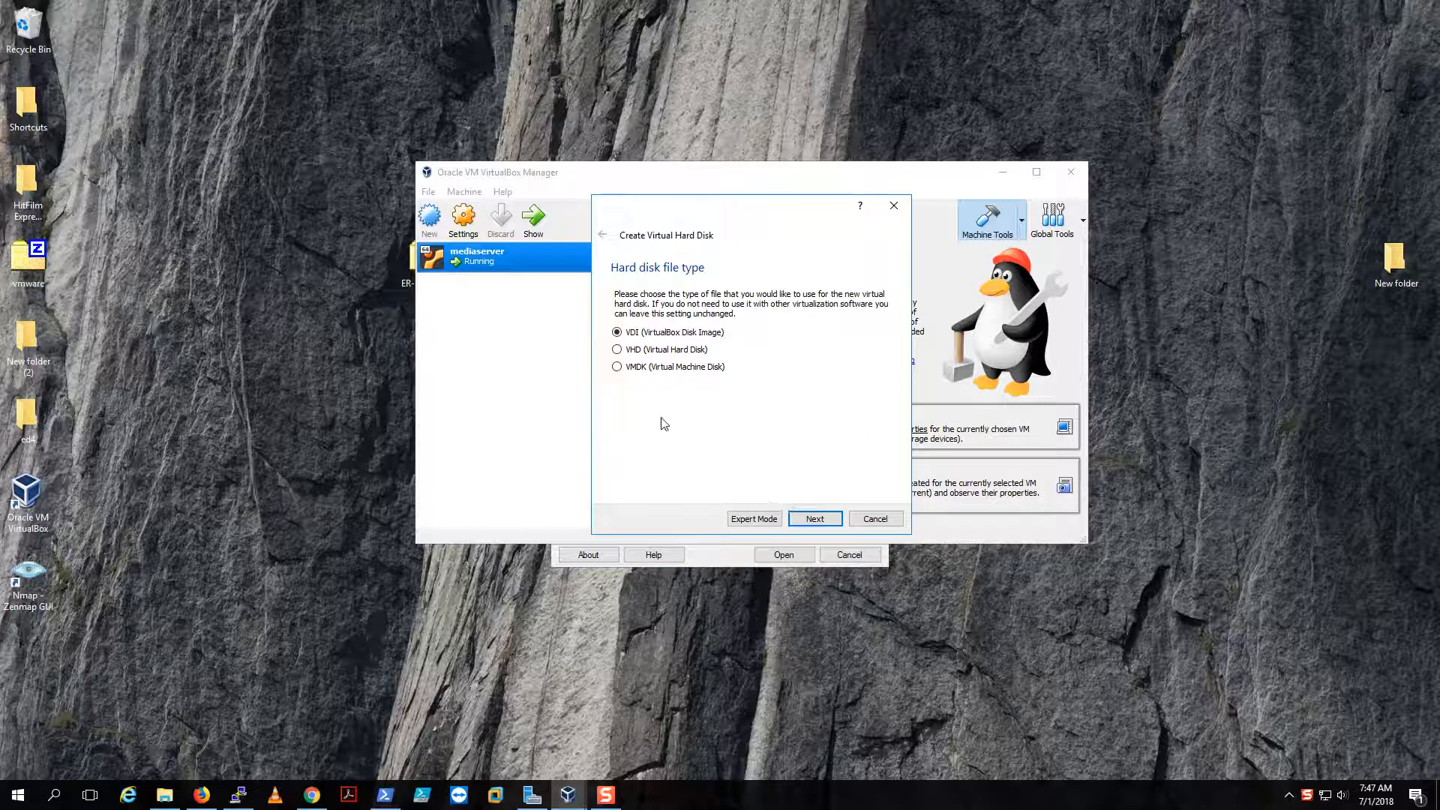
{"action": "left_click", "coordinate": [814, 518]}
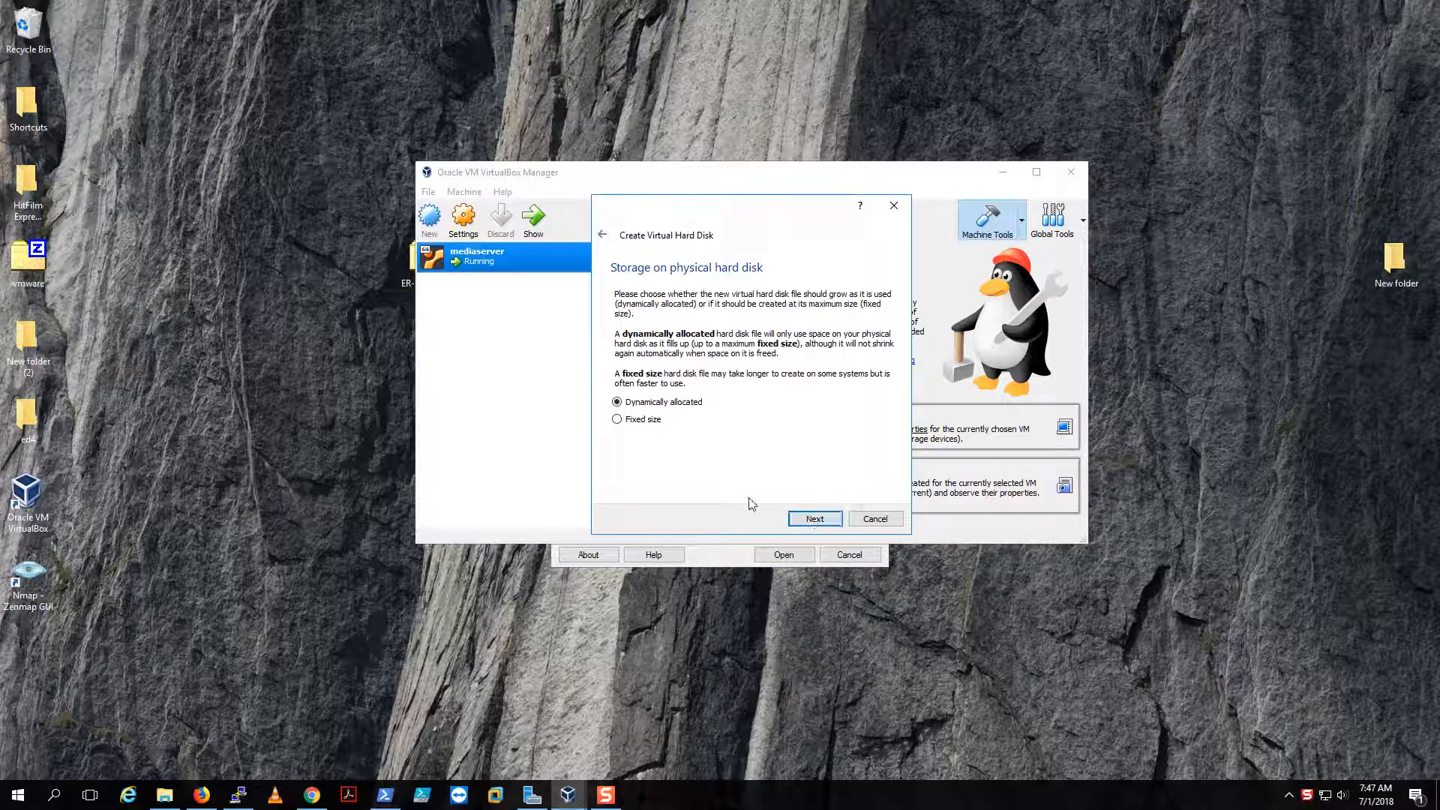
{"action": "left_click", "coordinate": [626, 420]}
{"action": "left_click", "coordinate": [823, 518]}
- Browse the disk file location to the Data (D:) drive on This PC
{"action": "left_click", "coordinate": [896, 327]}
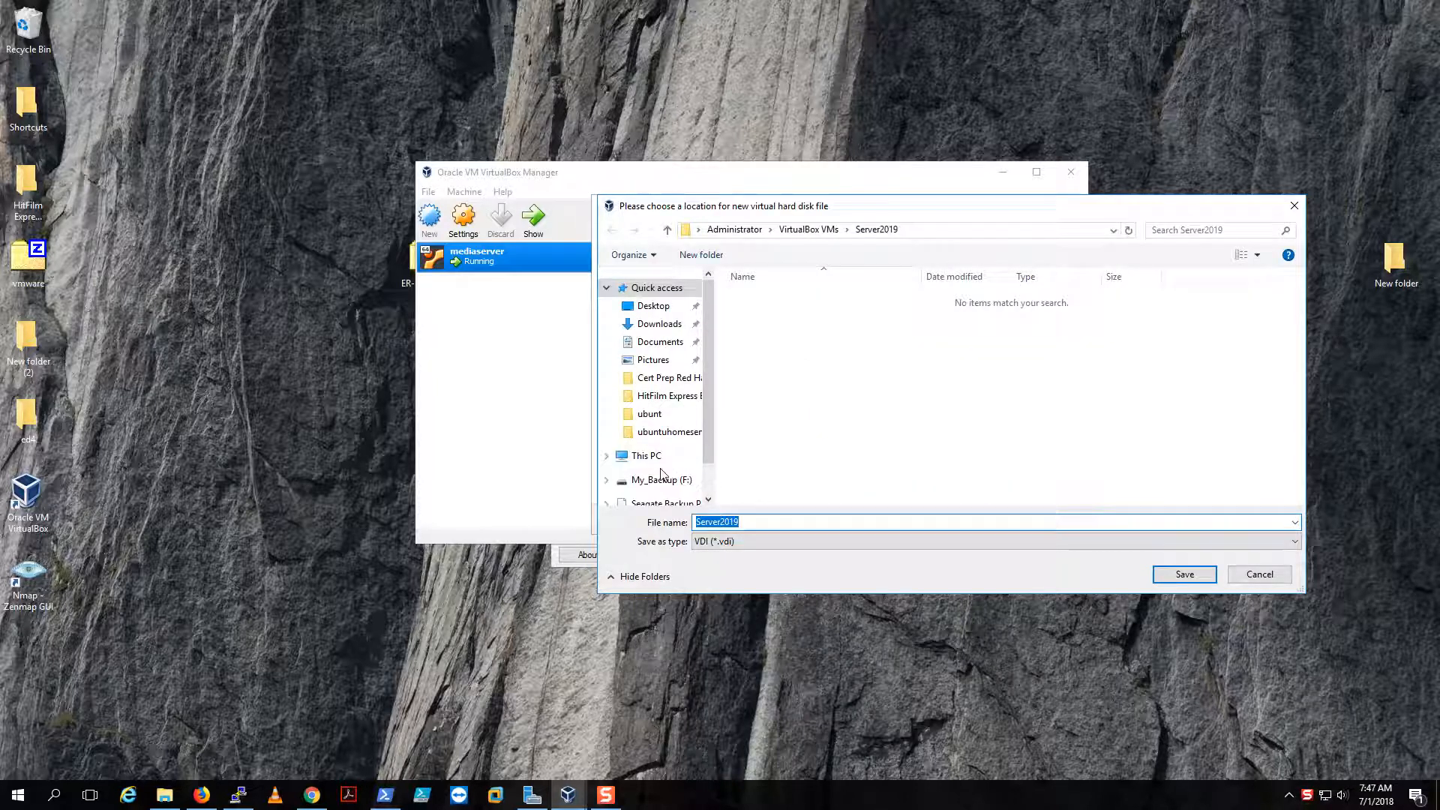
{"action": "scroll", "coordinate": [657, 420], "scroll_direction": "down", "scroll_amount": 1}
{"action": "left_click", "coordinate": [651, 425]}
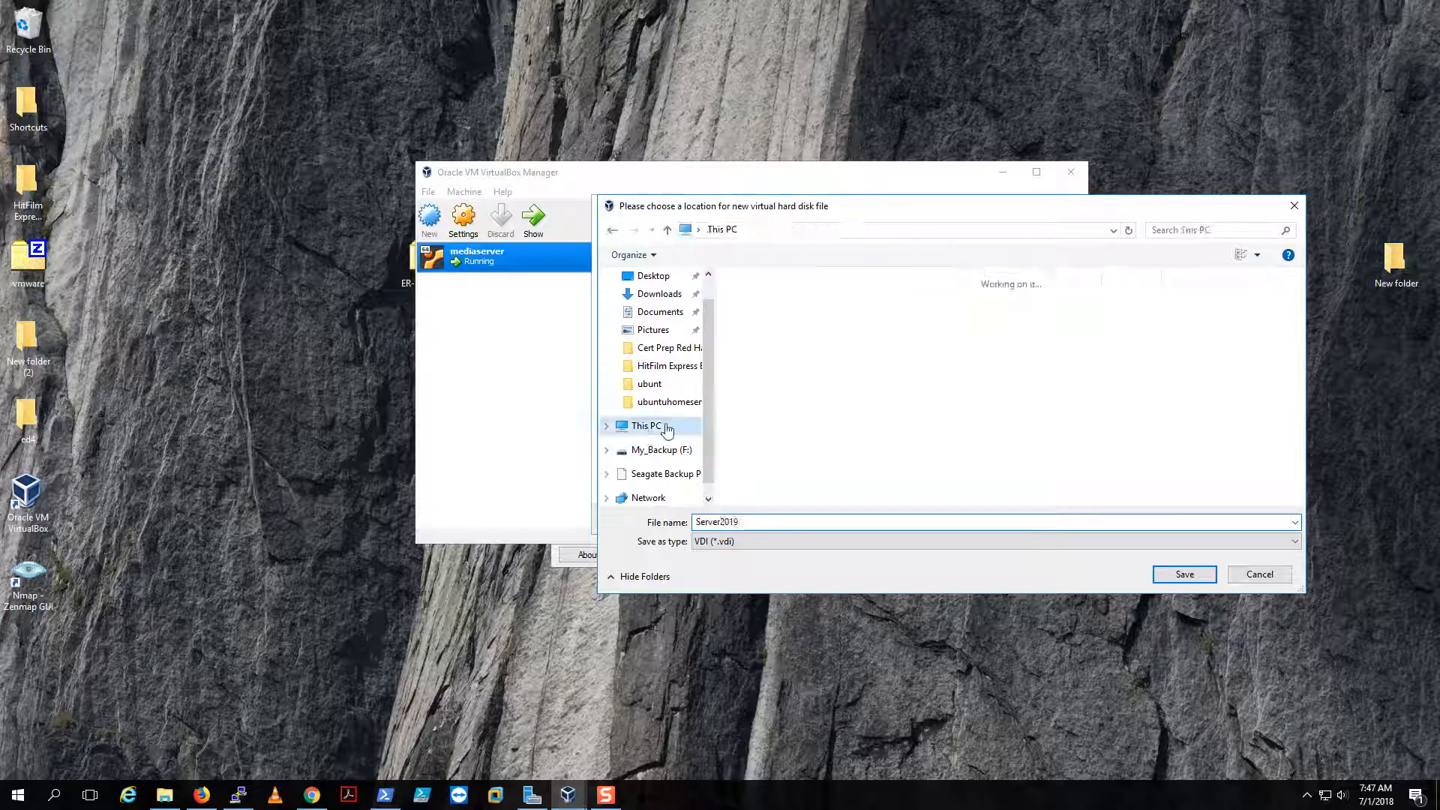
{"action": "left_click", "coordinate": [1002, 421]}
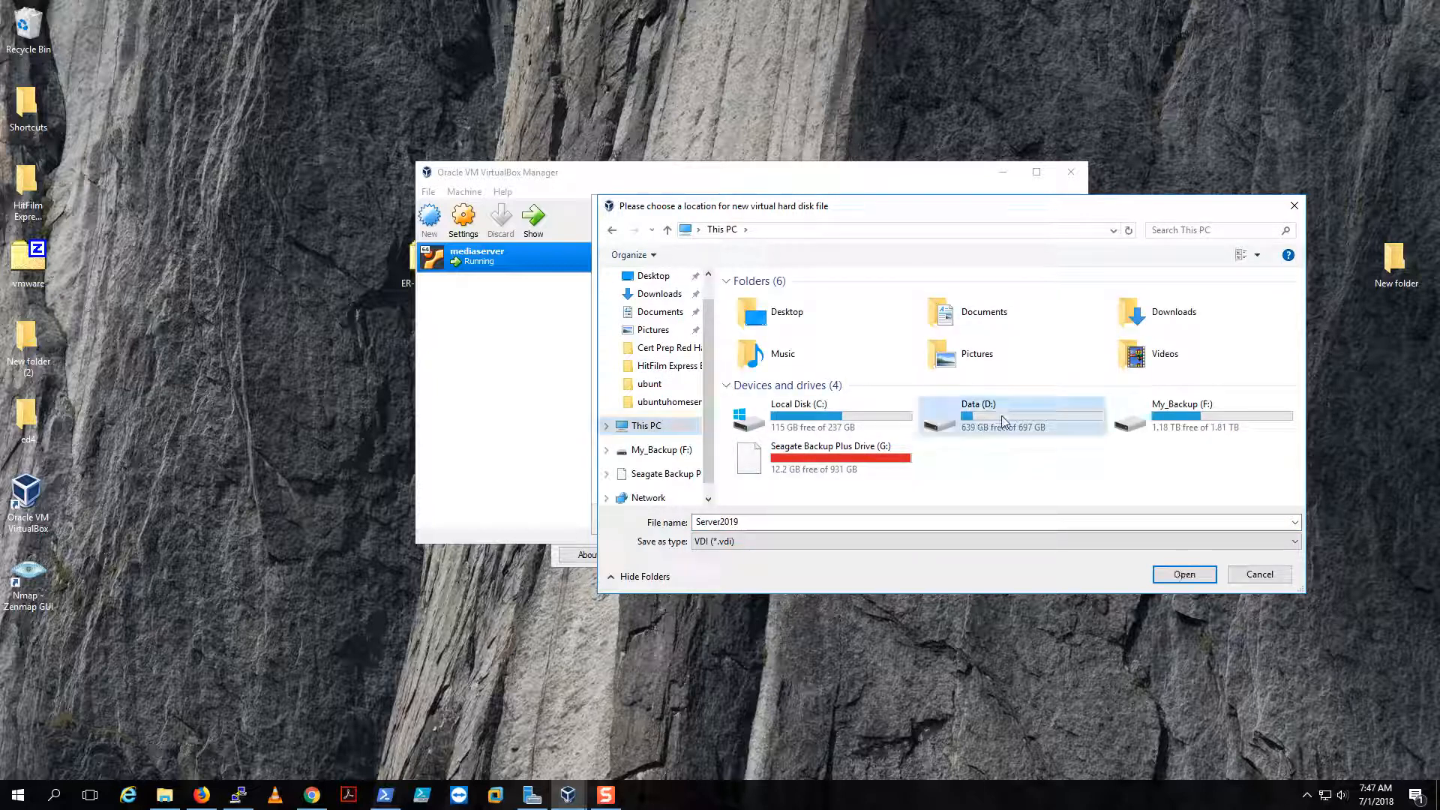
{"action": "double_click", "coordinate": [1001, 421]}
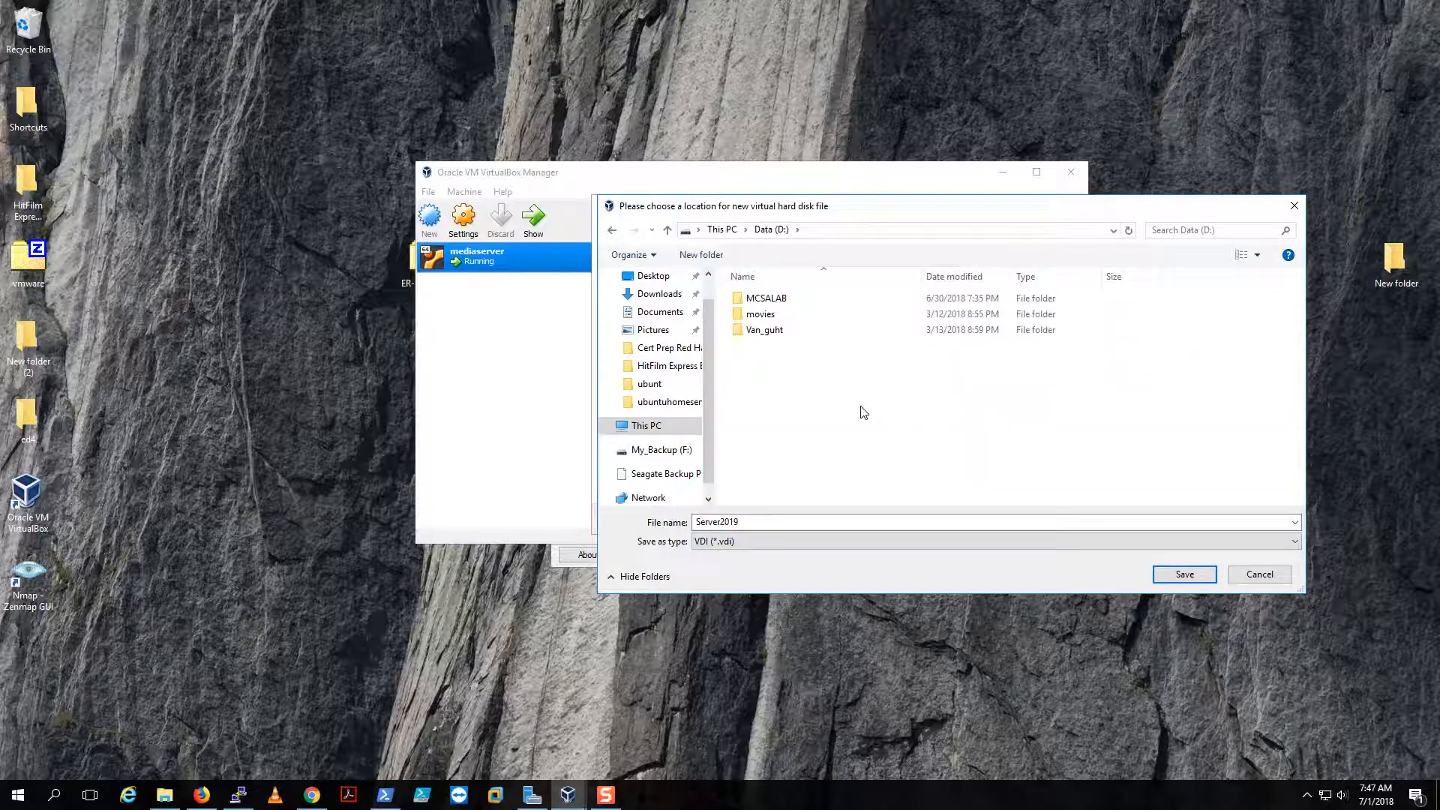
- Create a server19 folder on Data (D:) and save Server2019.vdi inside it
{"action": "left_click", "coordinate": [700, 254]}
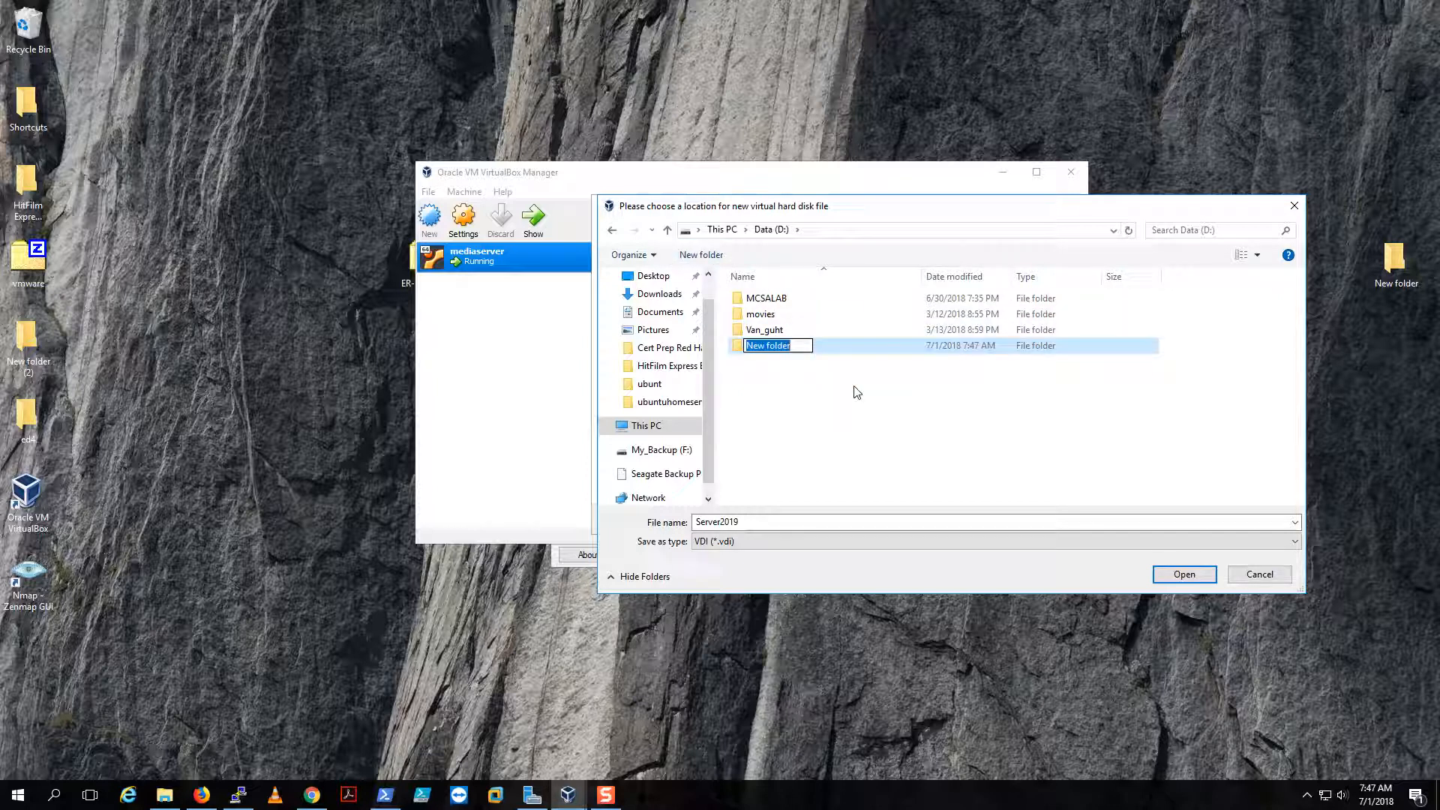
{"action": "type", "text": "server19"}
{"action": "left_click", "coordinate": [855, 392]}
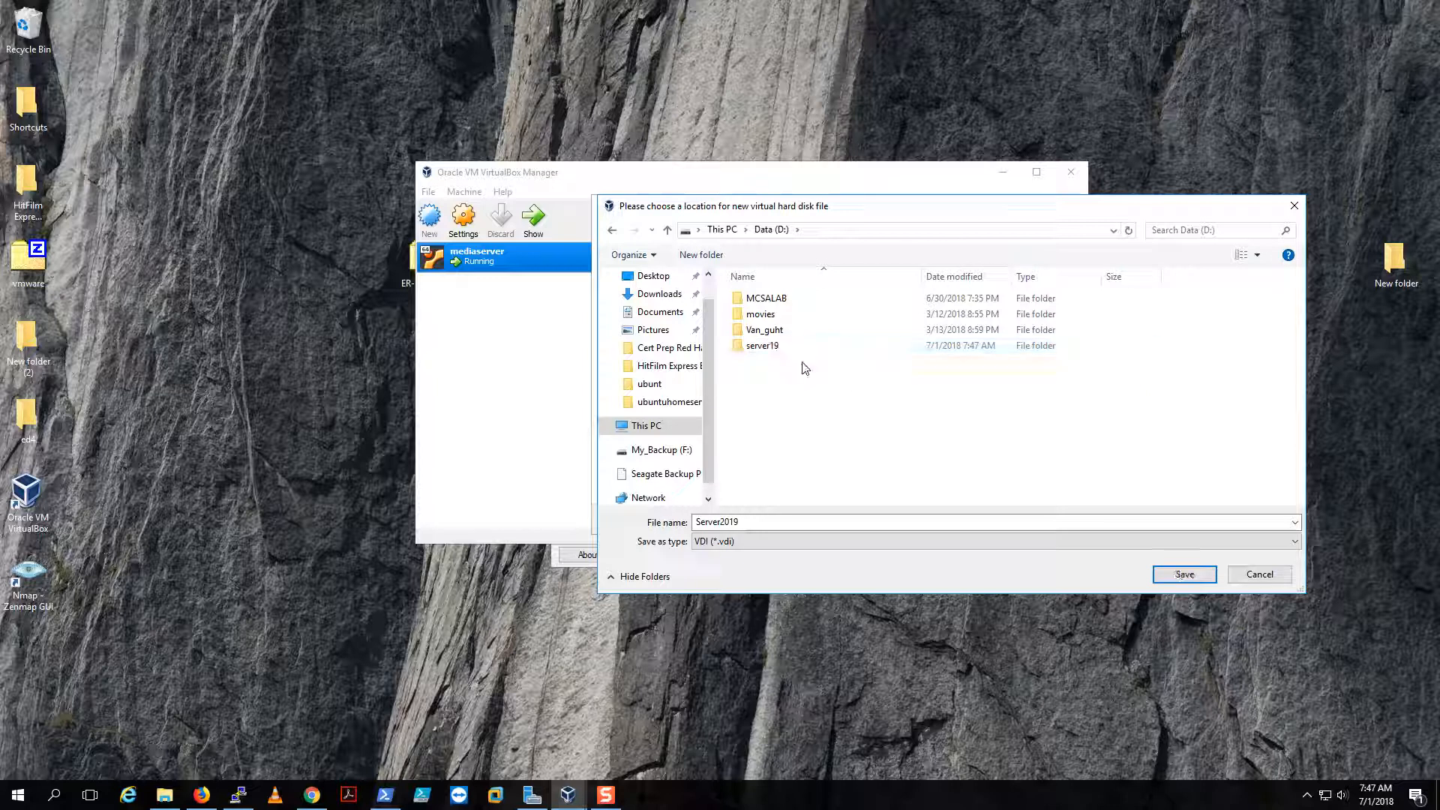
{"action": "double_click", "coordinate": [809, 348]}
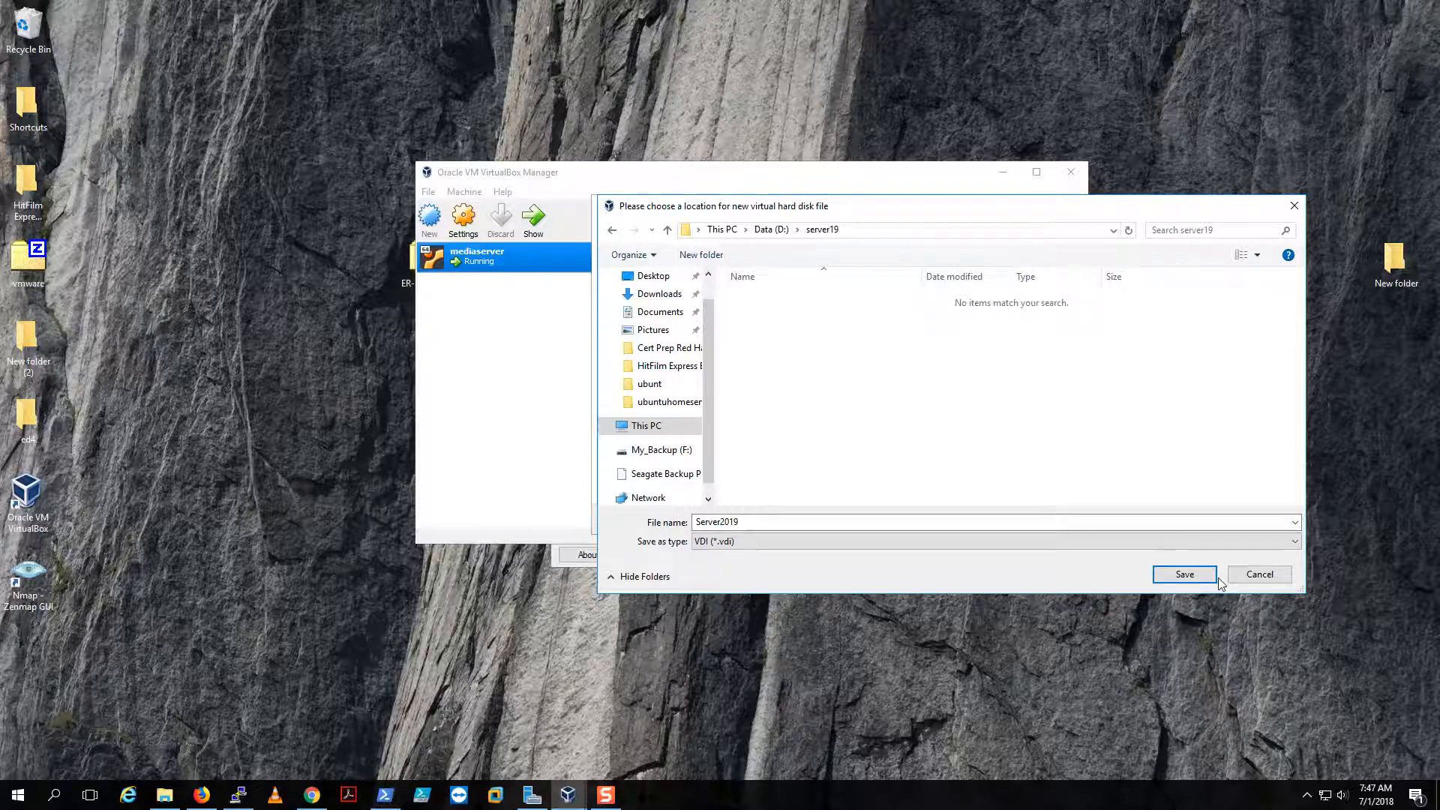
{"action": "left_click", "coordinate": [1185, 575]}
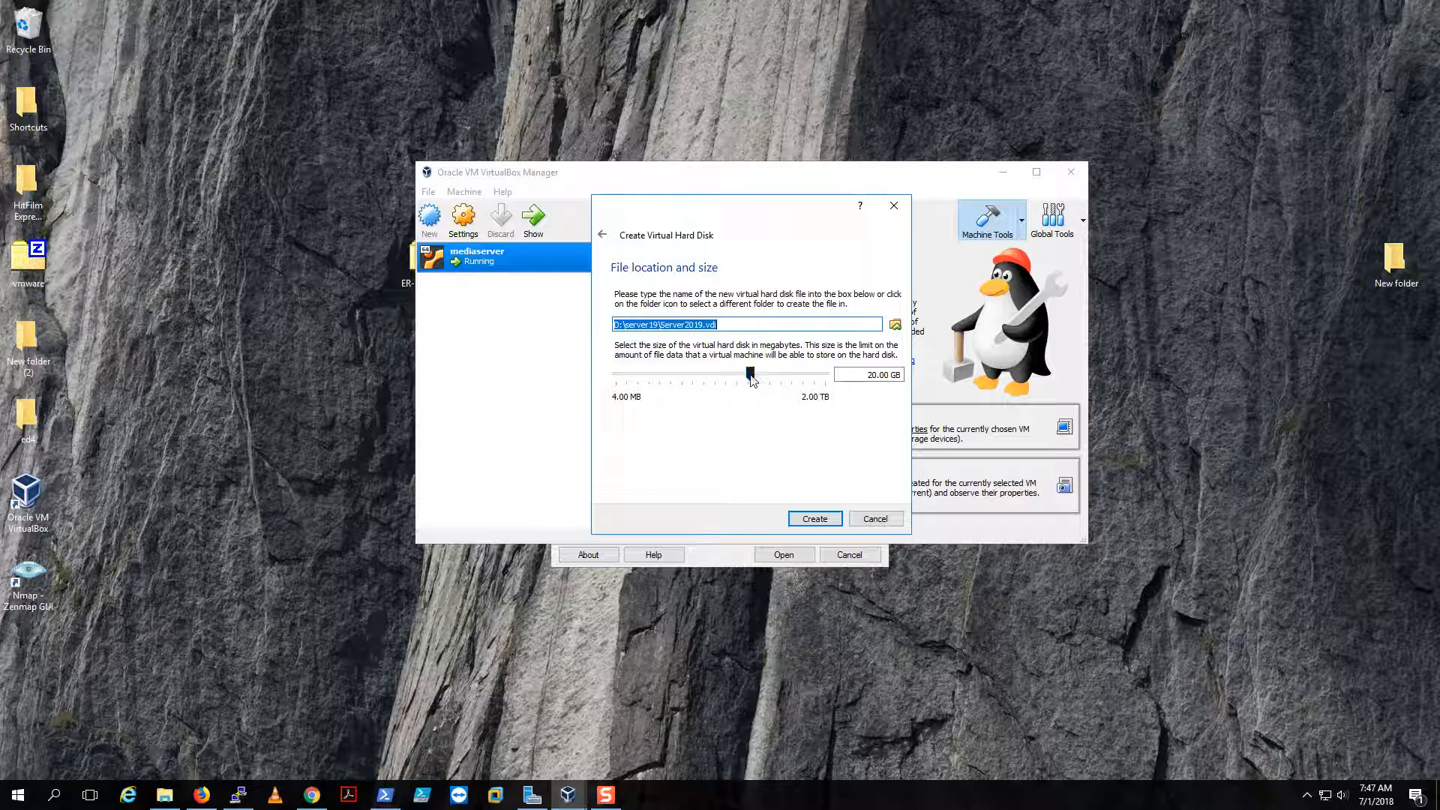
- Enlarge the virtual disk beyond 20 GB and create the Server2019 machine
{"action": "left_click_drag", "start_coordinate": [755, 380], "coordinate": [768, 380]}
{"action": "left_click", "coordinate": [801, 519]}
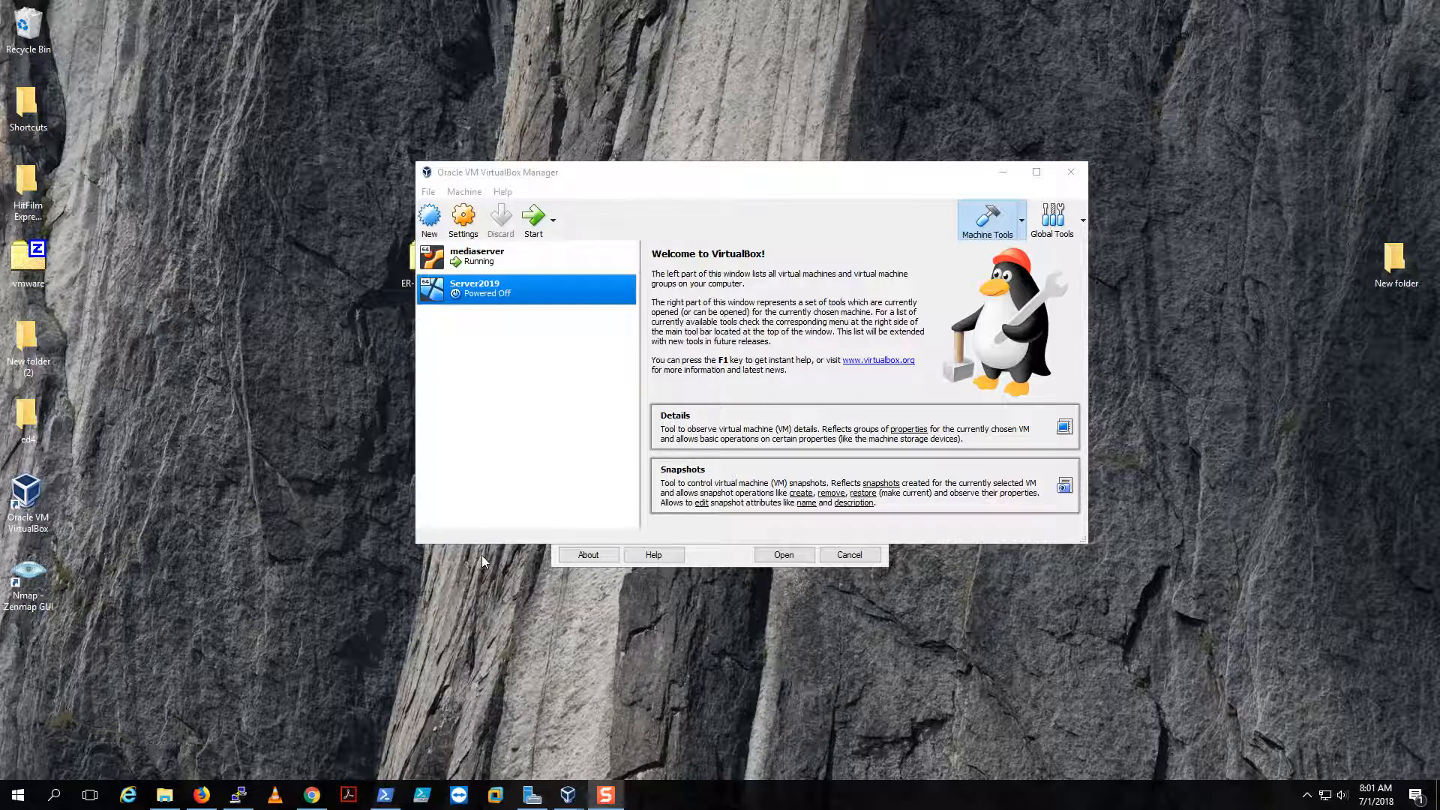
- In Server2019's Storage settings, select Server2019.vdi and choose to pick a different hard disk file
{"action": "left_click", "coordinate": [466, 226]}
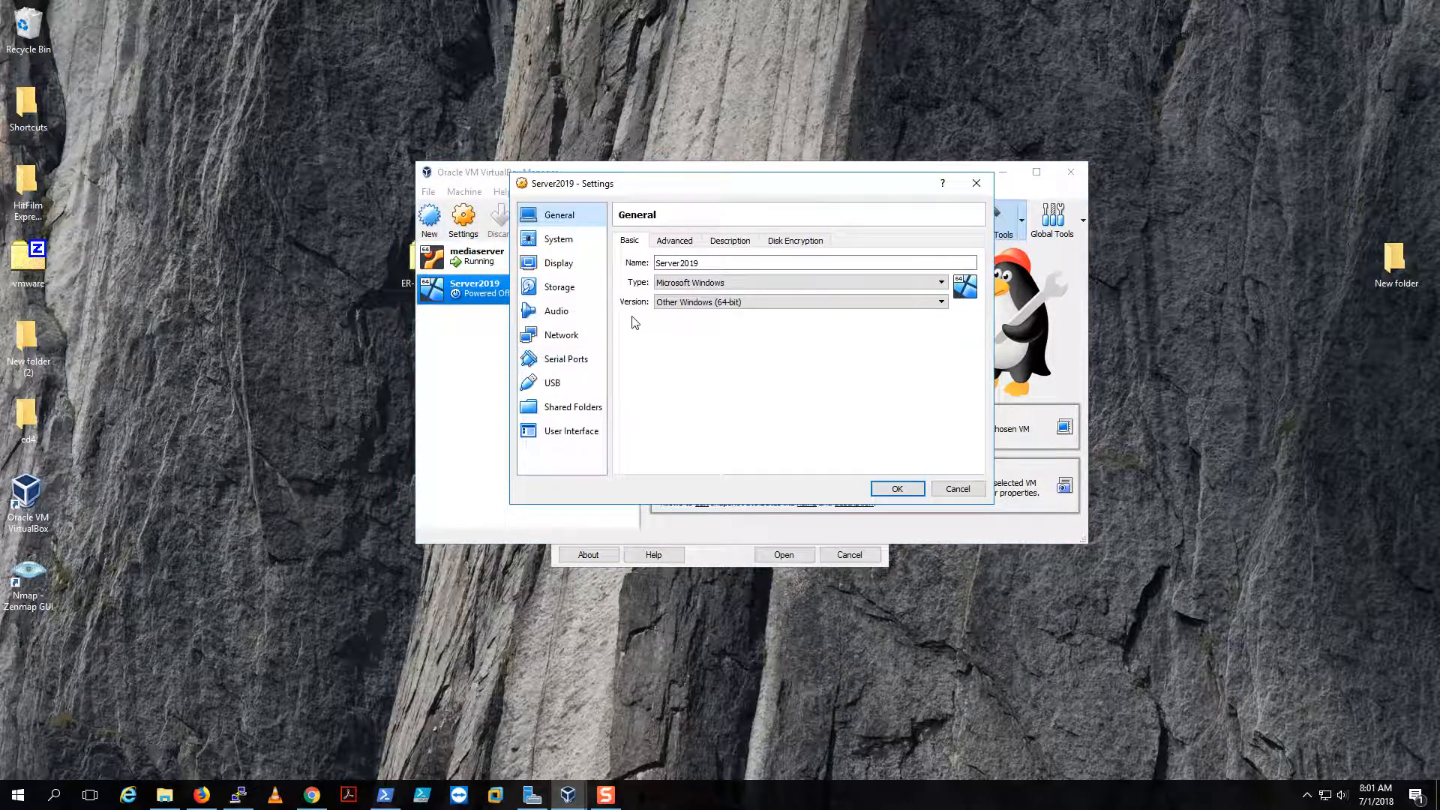
{"action": "left_click", "coordinate": [562, 288]}
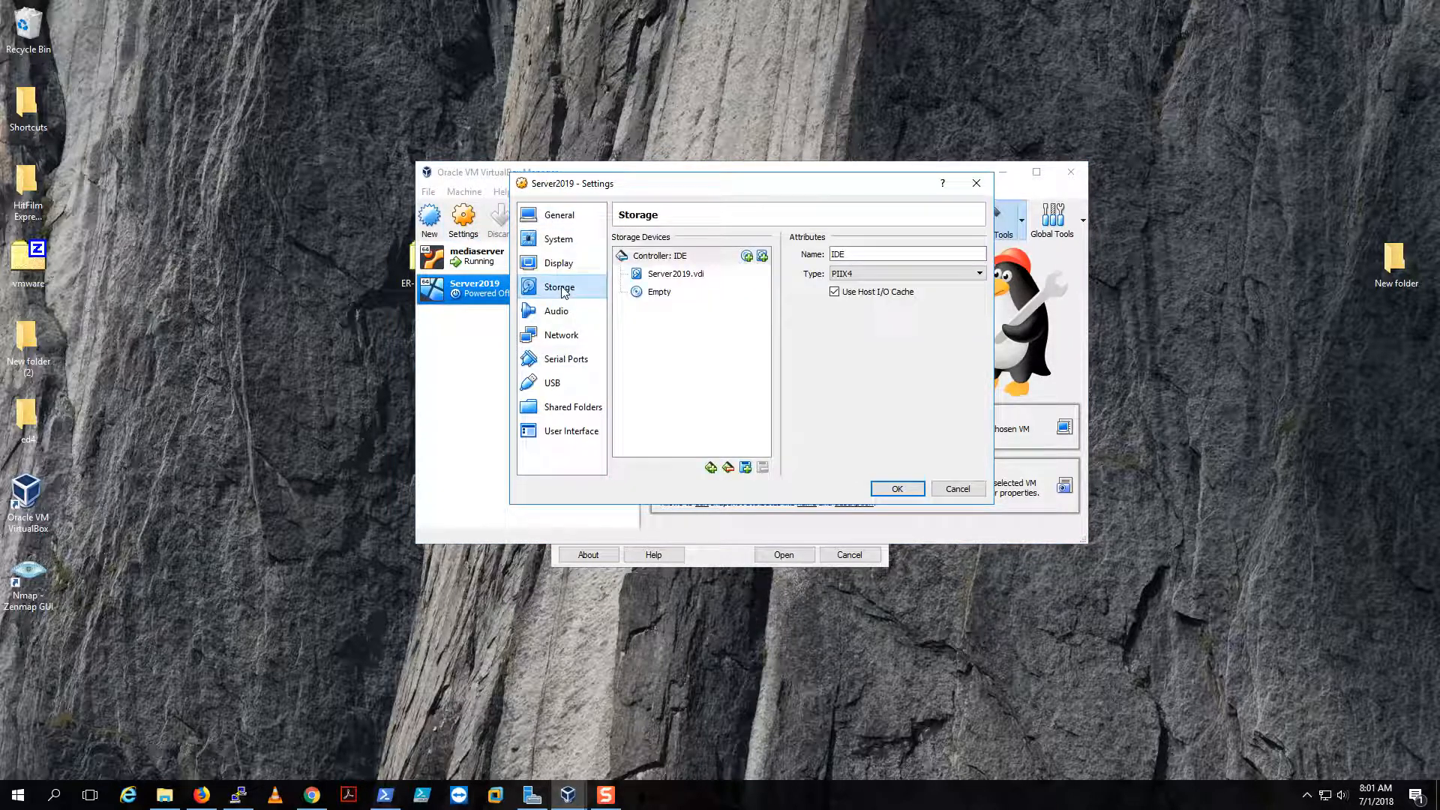
{"action": "left_click", "coordinate": [690, 276]}
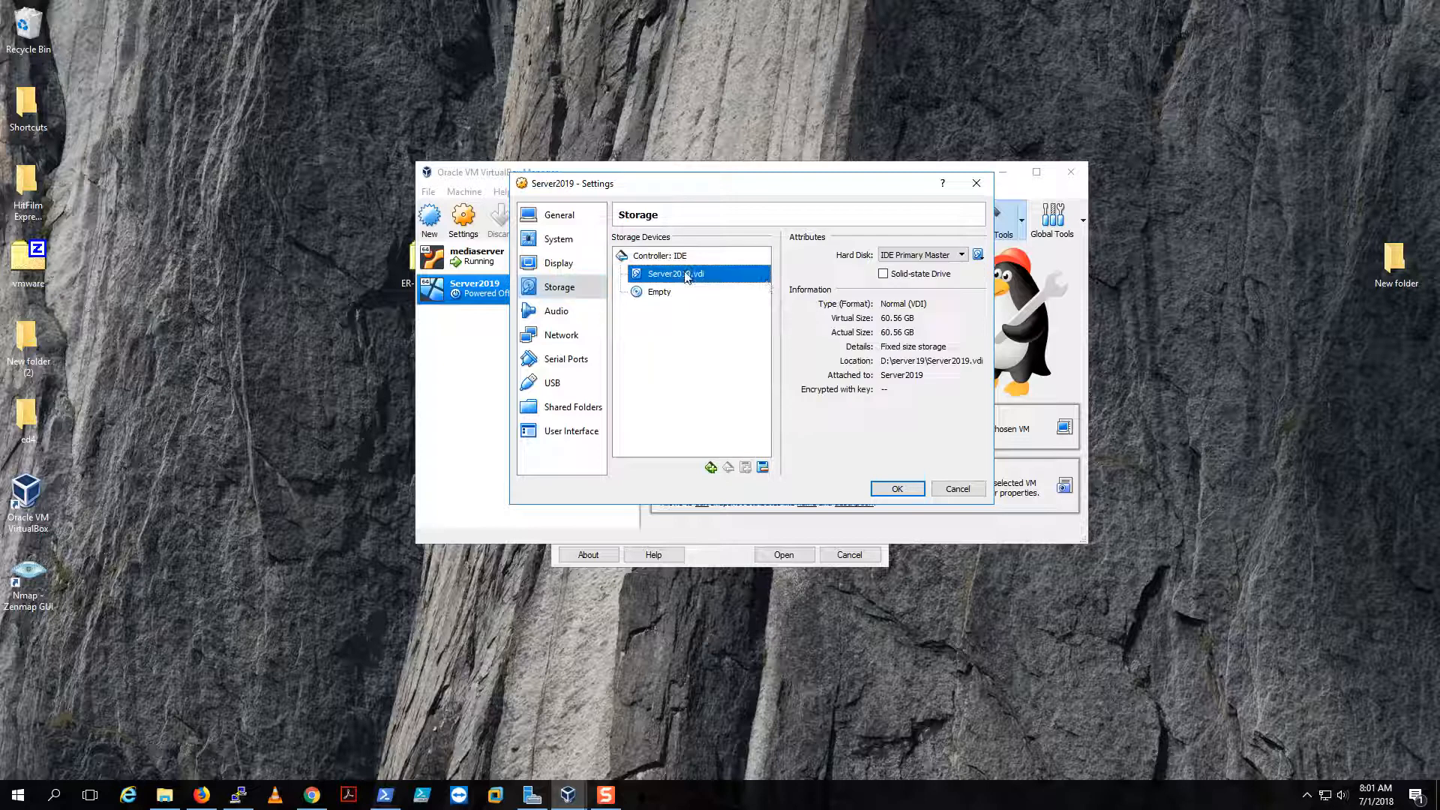
{"action": "left_click", "coordinate": [979, 255]}
{"action": "left_click", "coordinate": [1023, 291]}
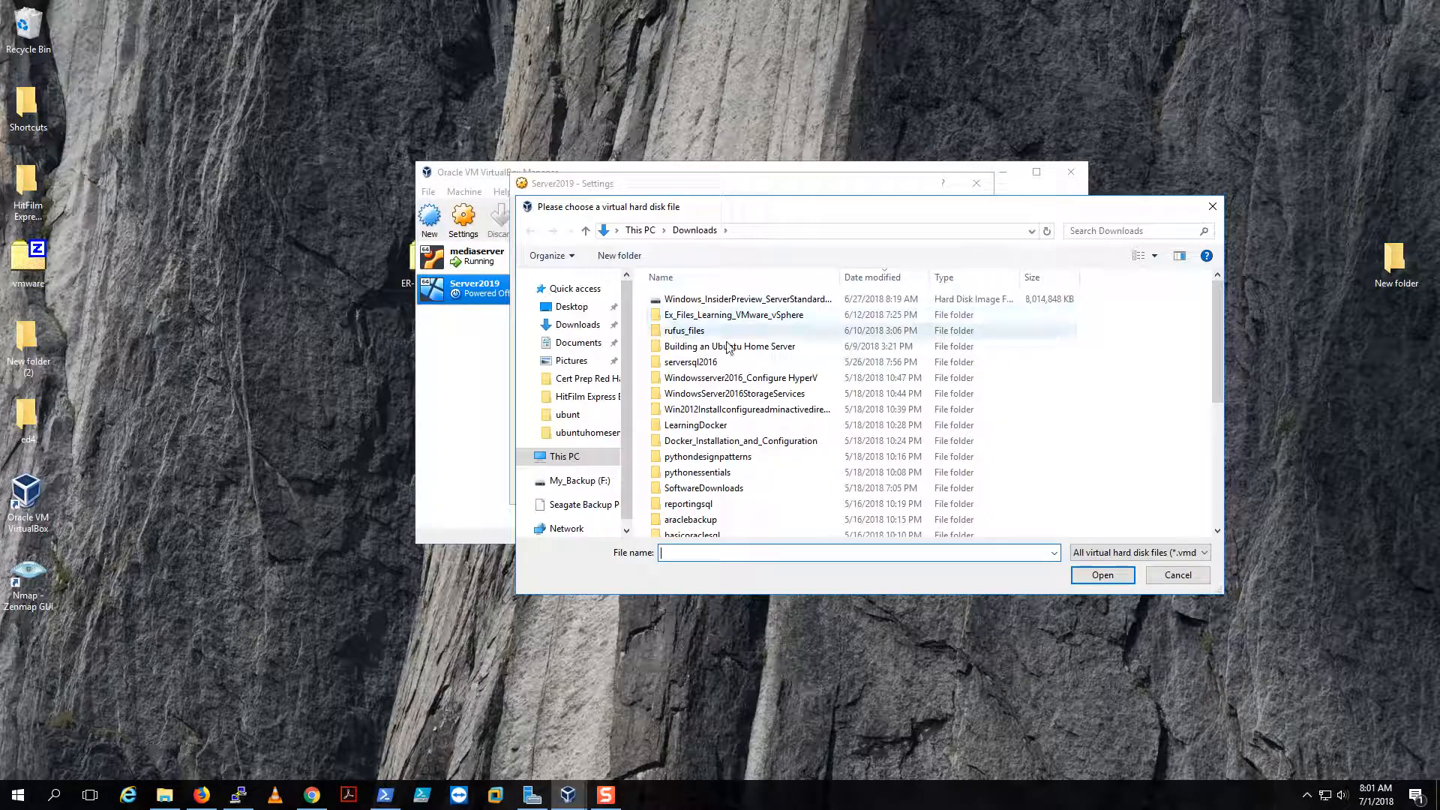
- Show all files sorted newest first and open the Windows_InsiderPreview_Server_vNext_en-us_17692 ISO as the disk
{"action": "left_click", "coordinate": [593, 324]}
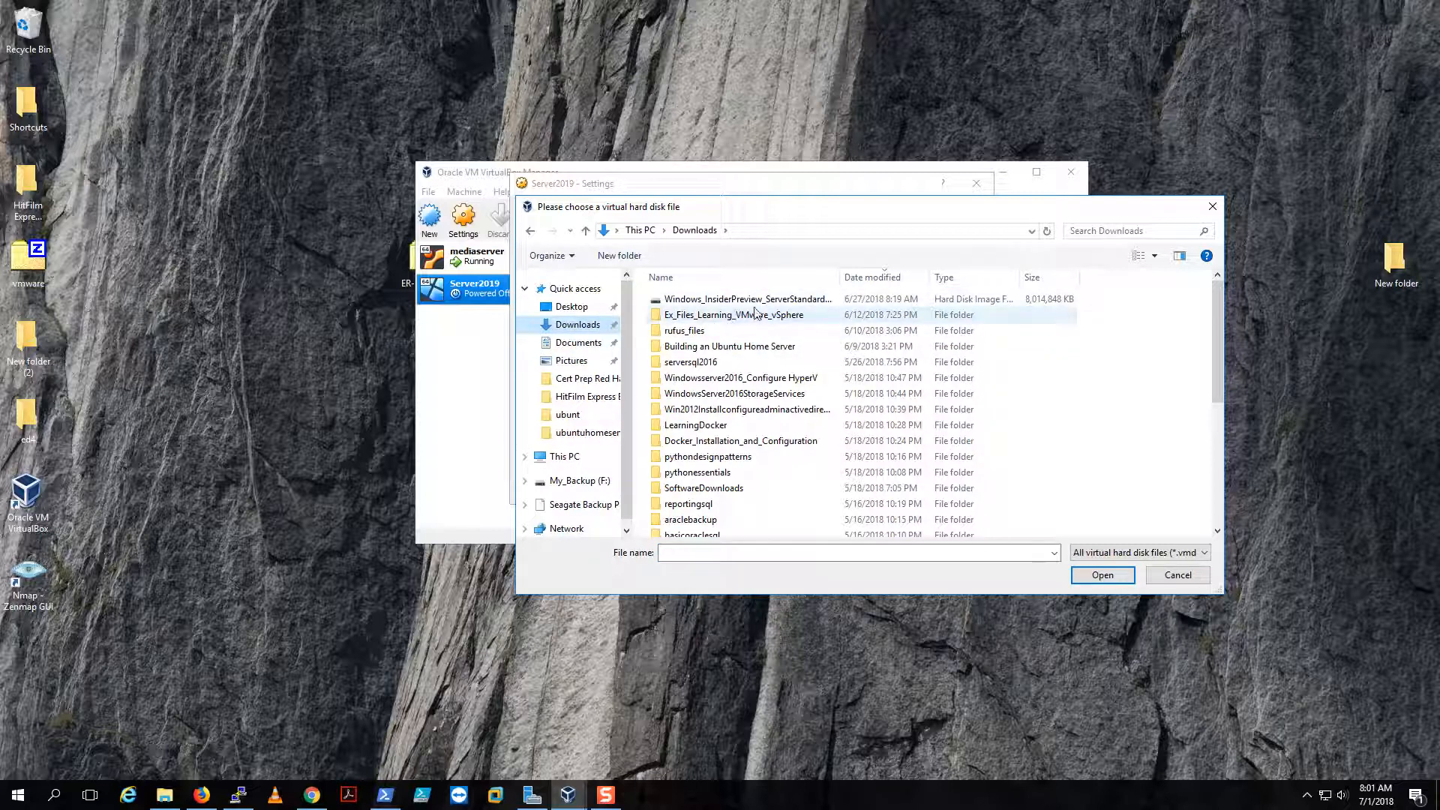
{"action": "scroll", "coordinate": [805, 384], "scroll_direction": "down", "scroll_amount": 5}
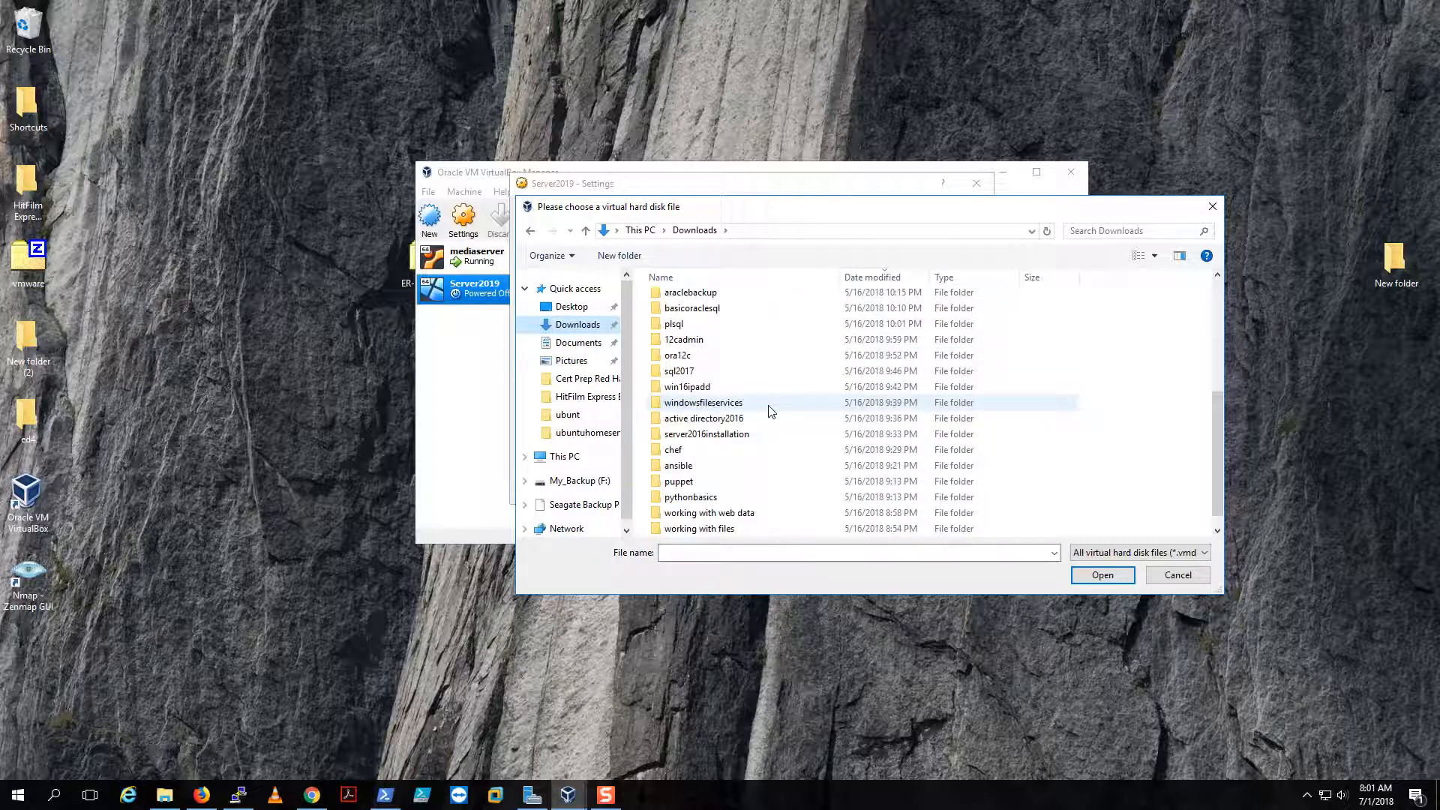
{"action": "scroll", "coordinate": [770, 411], "scroll_direction": "up", "scroll_amount": 5}
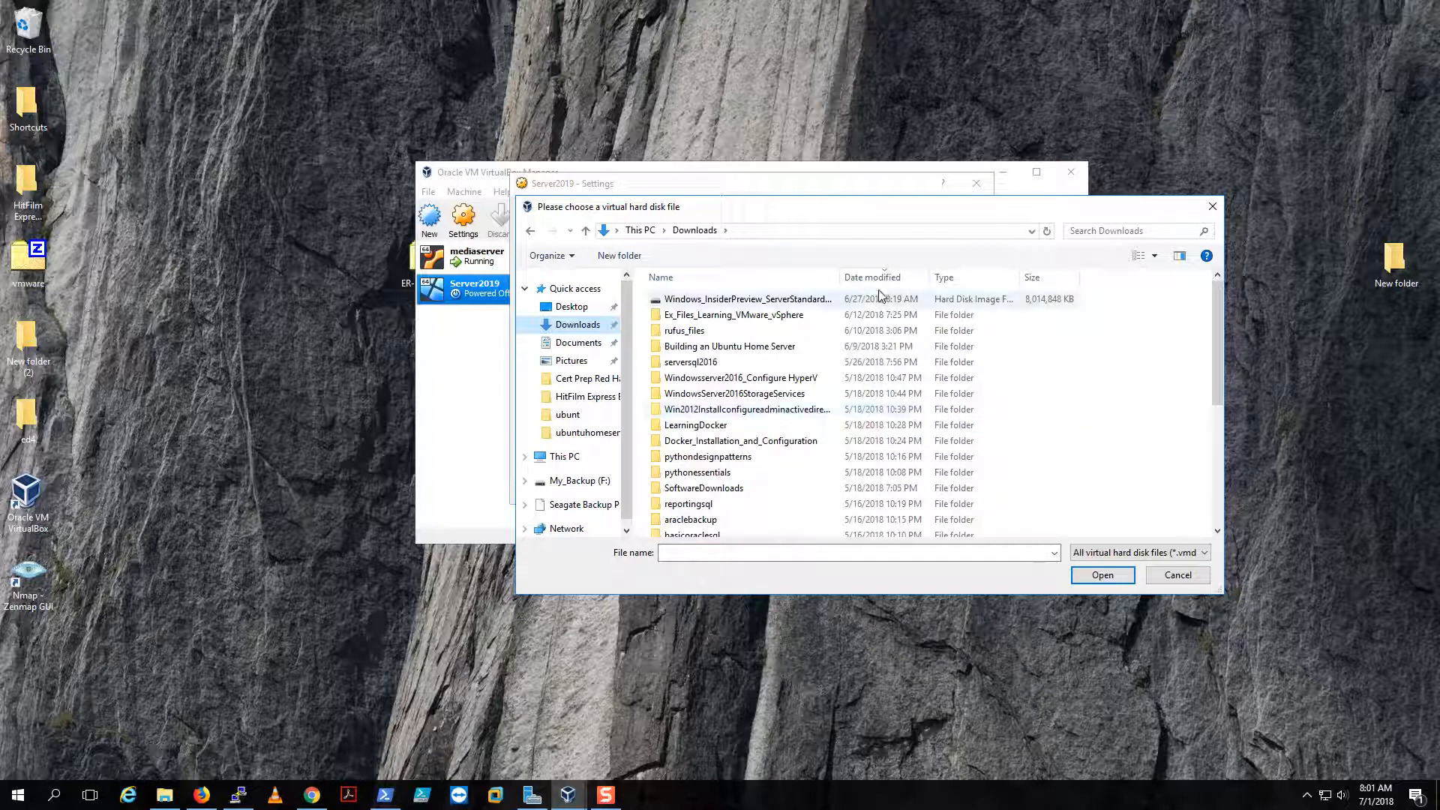
{"action": "left_click", "coordinate": [867, 282]}
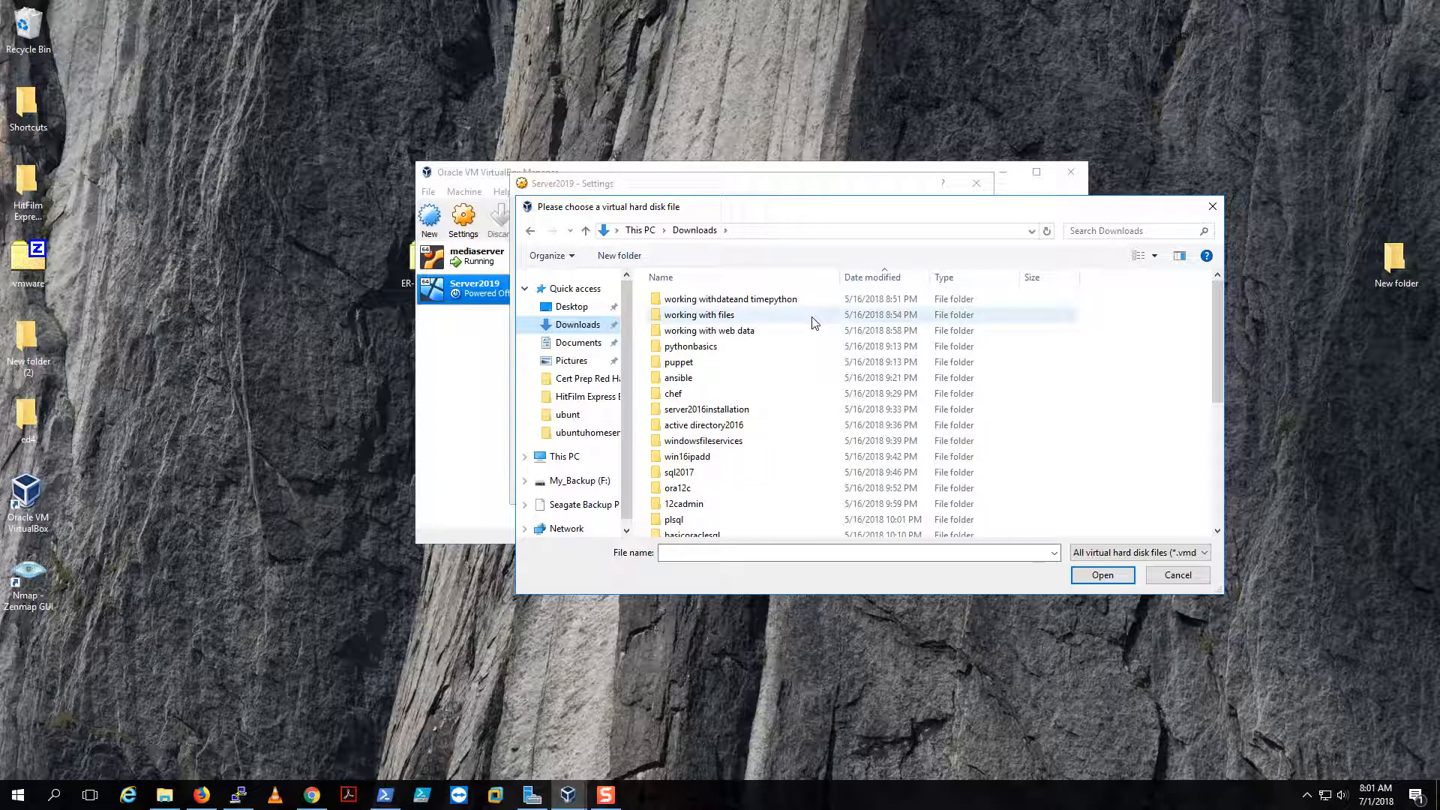
{"action": "scroll", "coordinate": [809, 327], "scroll_direction": "down", "scroll_amount": 5}
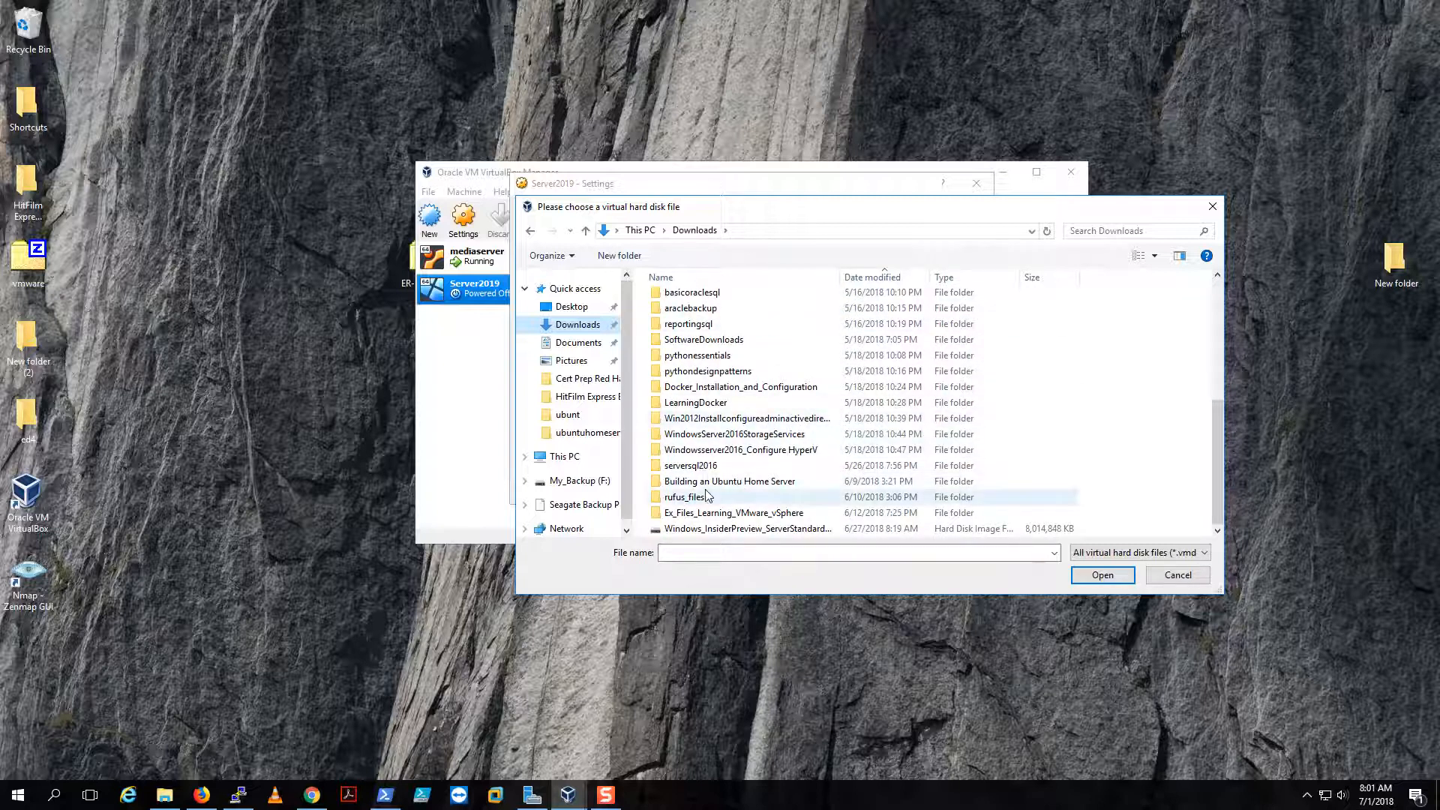
{"action": "left_click", "coordinate": [1186, 558]}
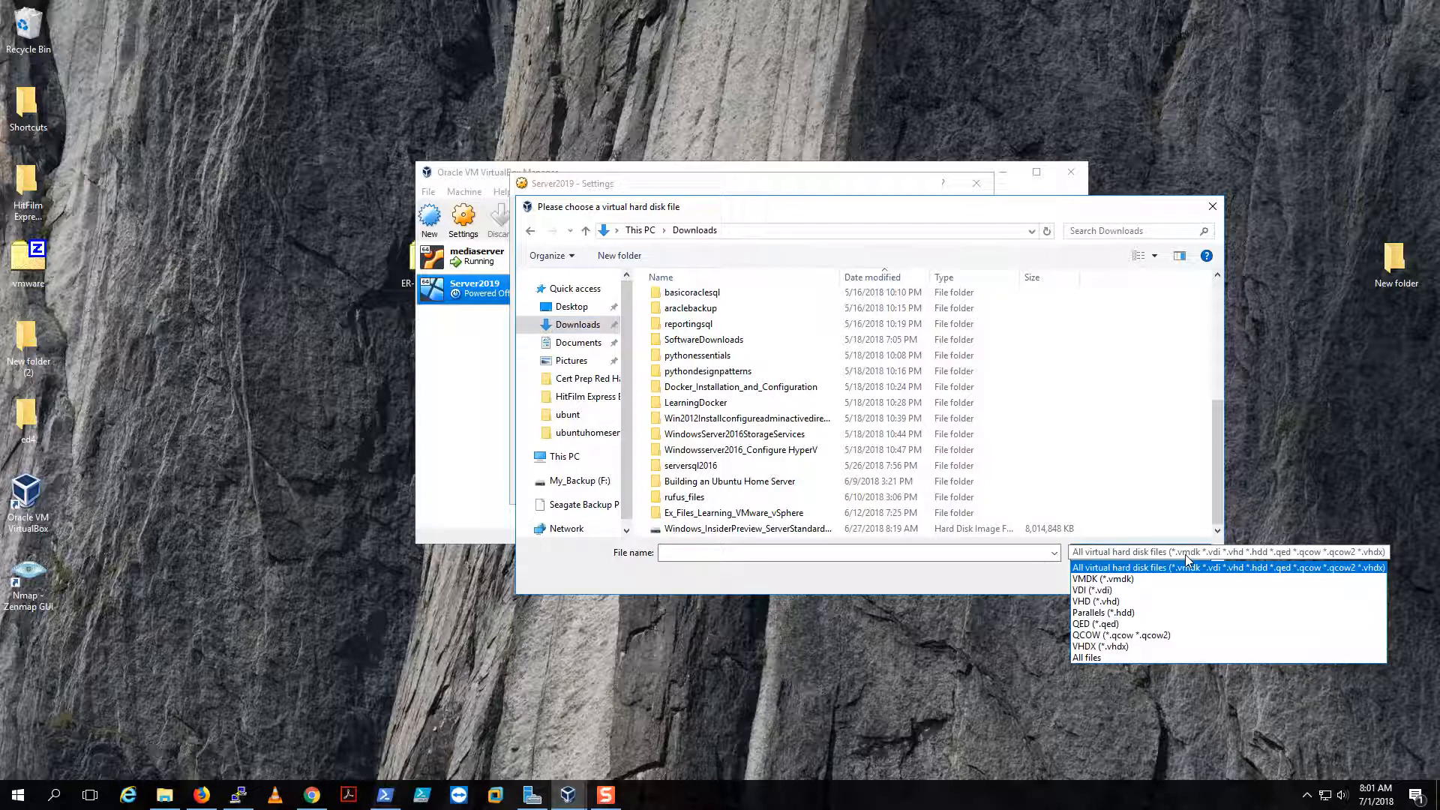
{"action": "left_click", "coordinate": [1121, 660]}
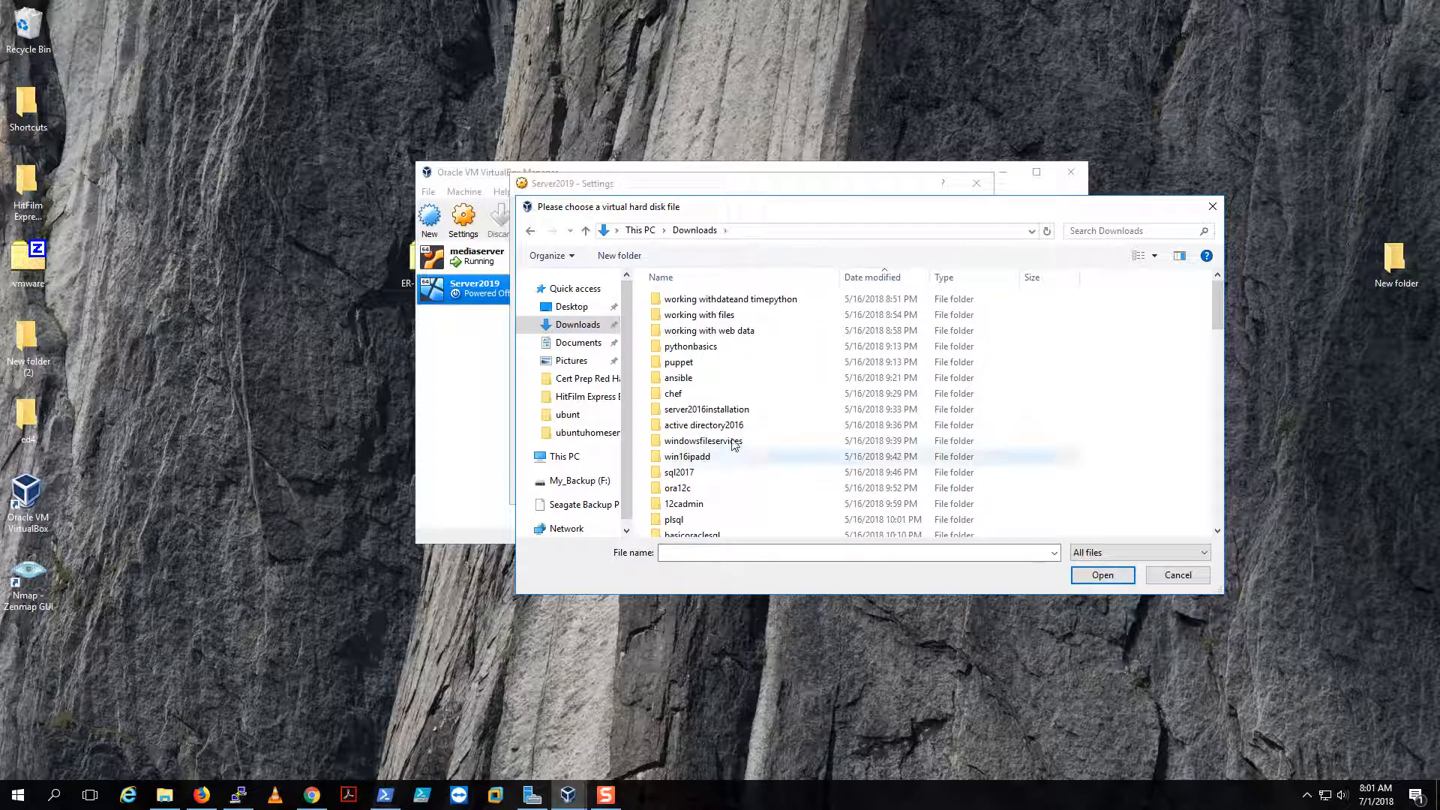
{"action": "scroll", "coordinate": [742, 432], "scroll_direction": "down", "scroll_amount": 4}
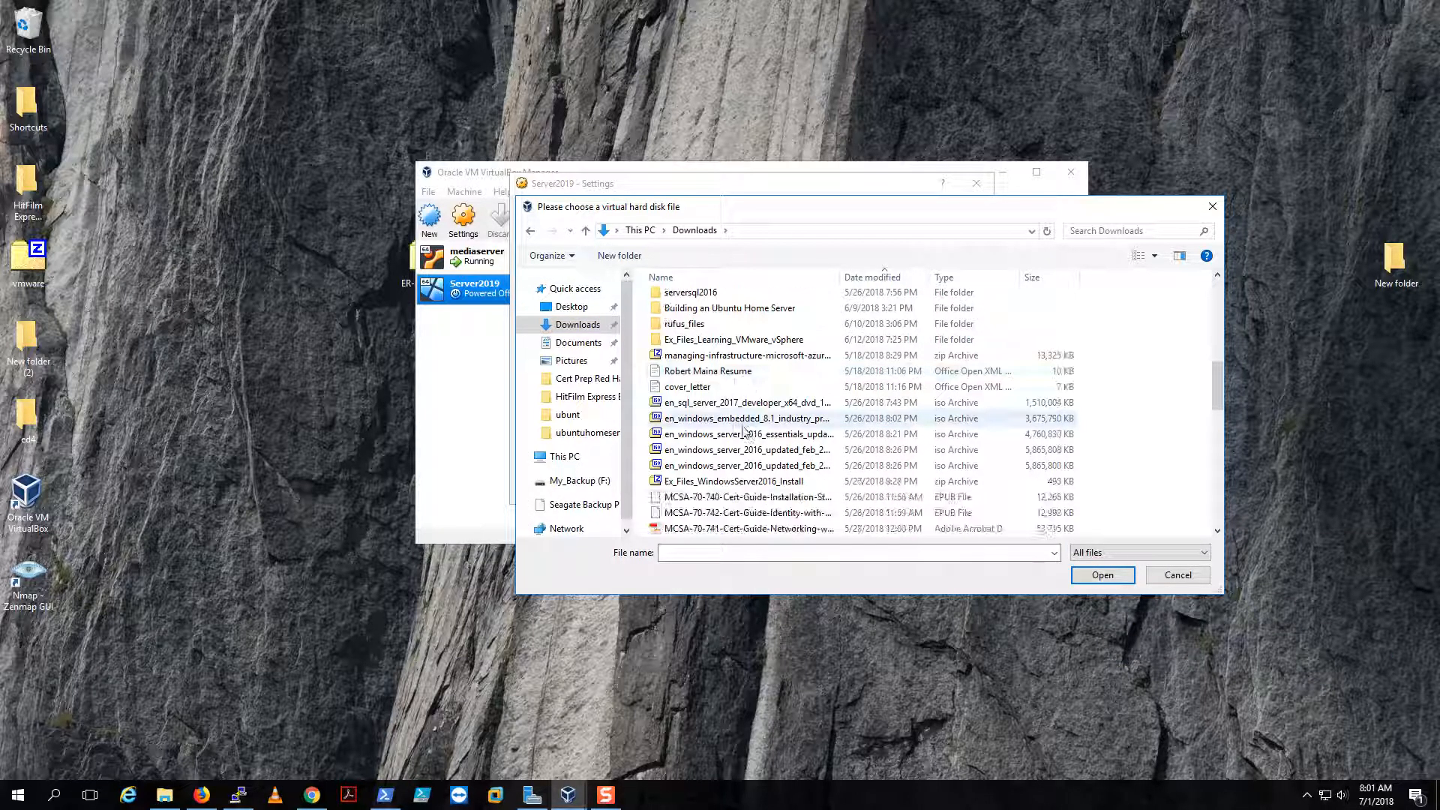
{"action": "left_click", "coordinate": [868, 278]}
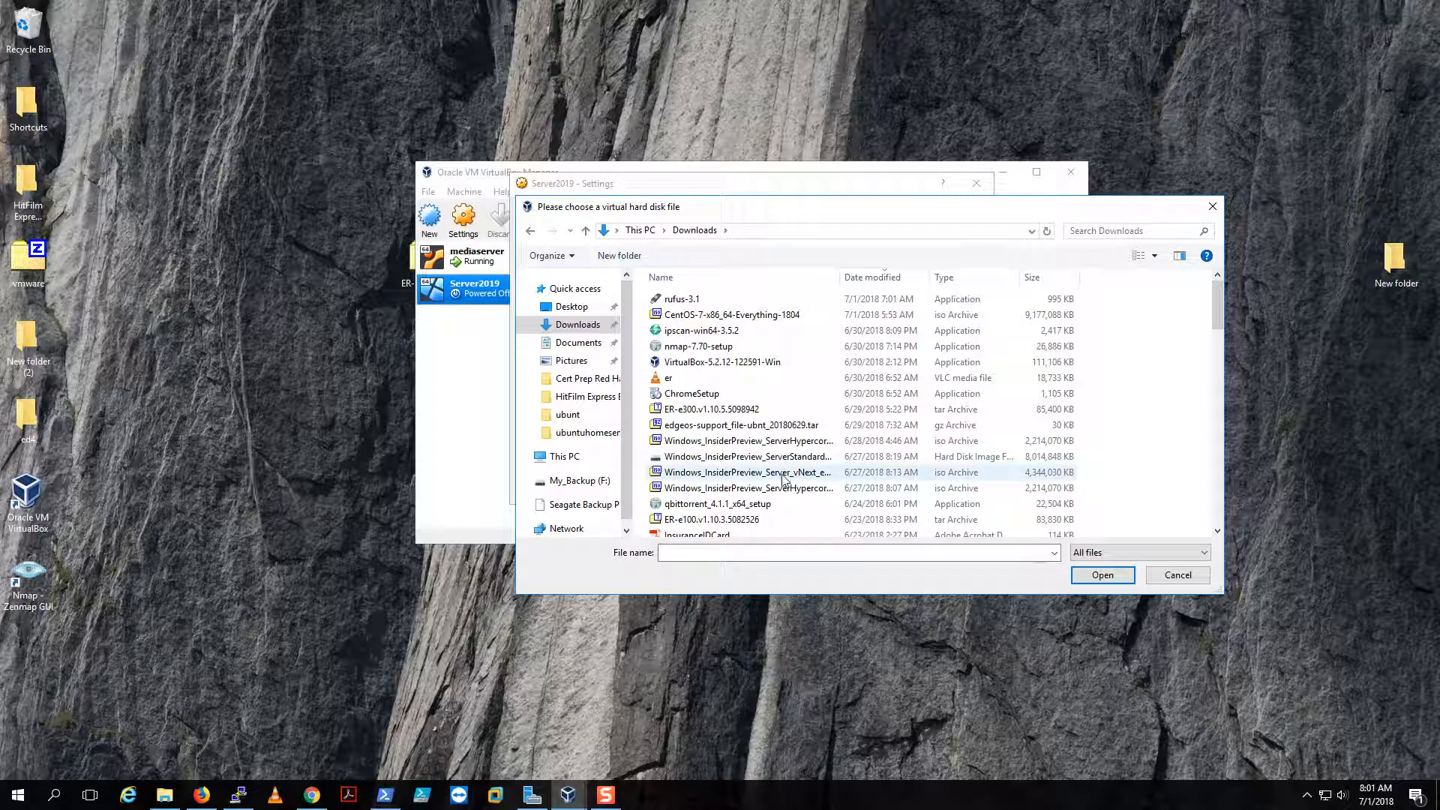
{"action": "left_click", "coordinate": [780, 478]}
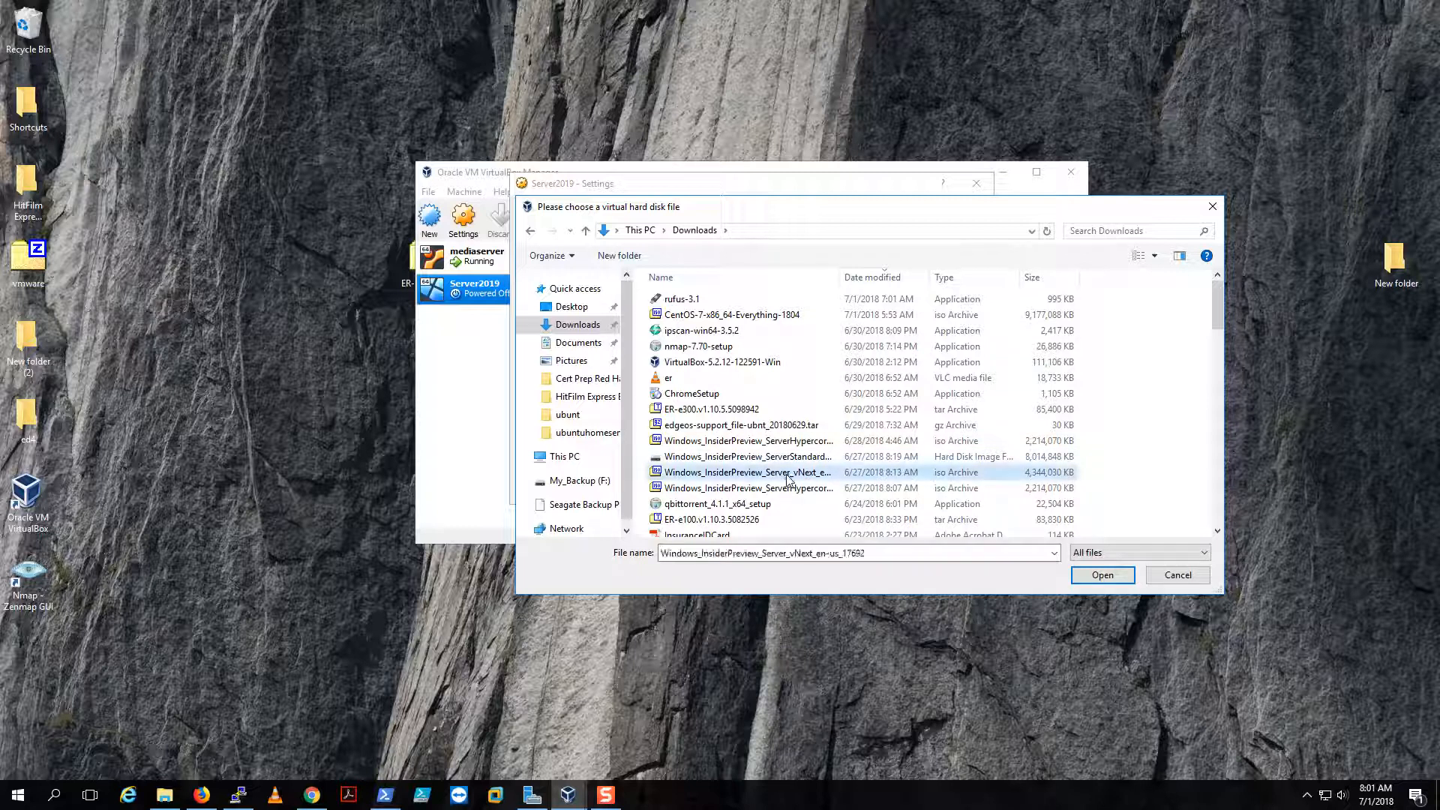
{"action": "left_click", "coordinate": [1100, 575]}
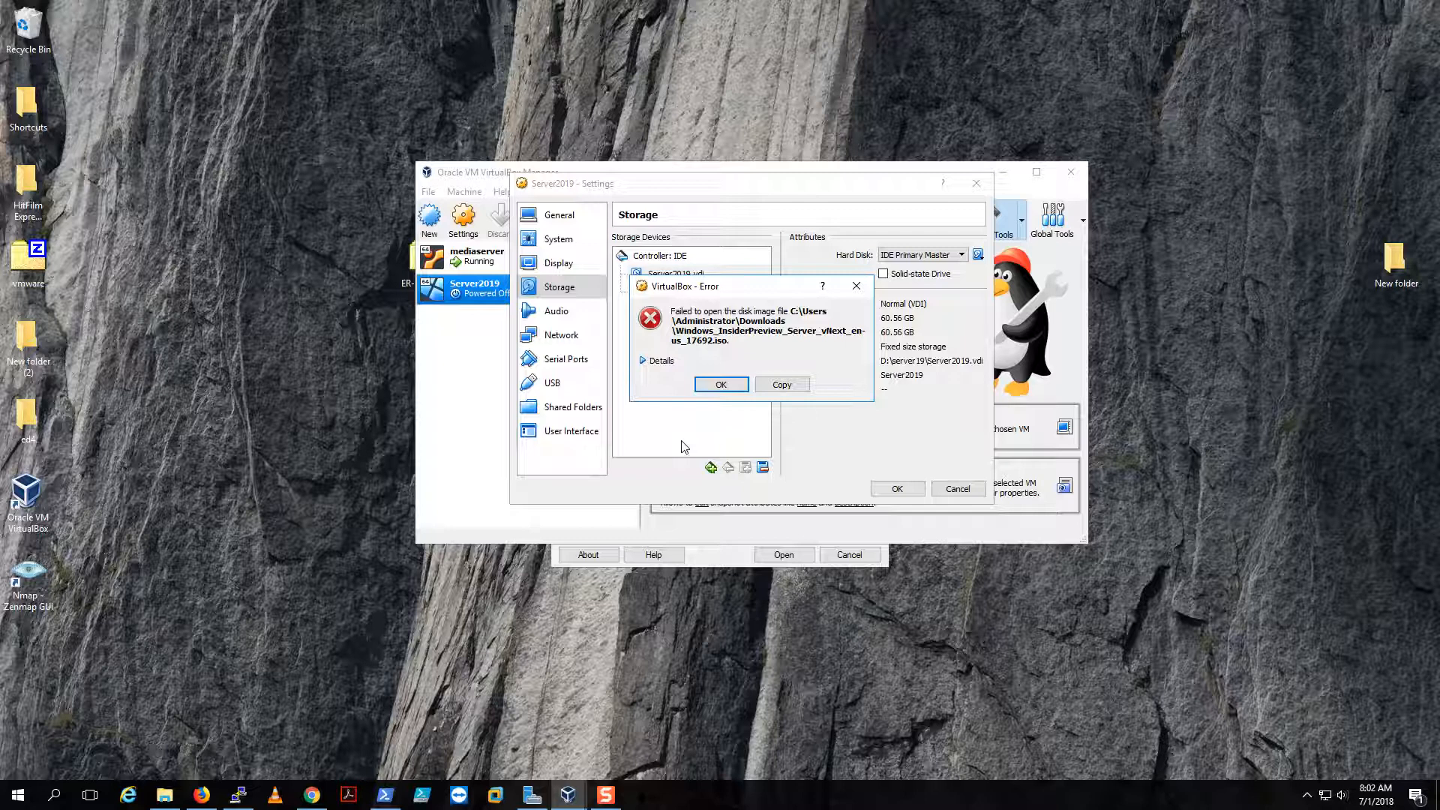
- Dismiss the error about the ISO and reopen the hard disk file chooser
{"action": "left_click", "coordinate": [642, 360]}
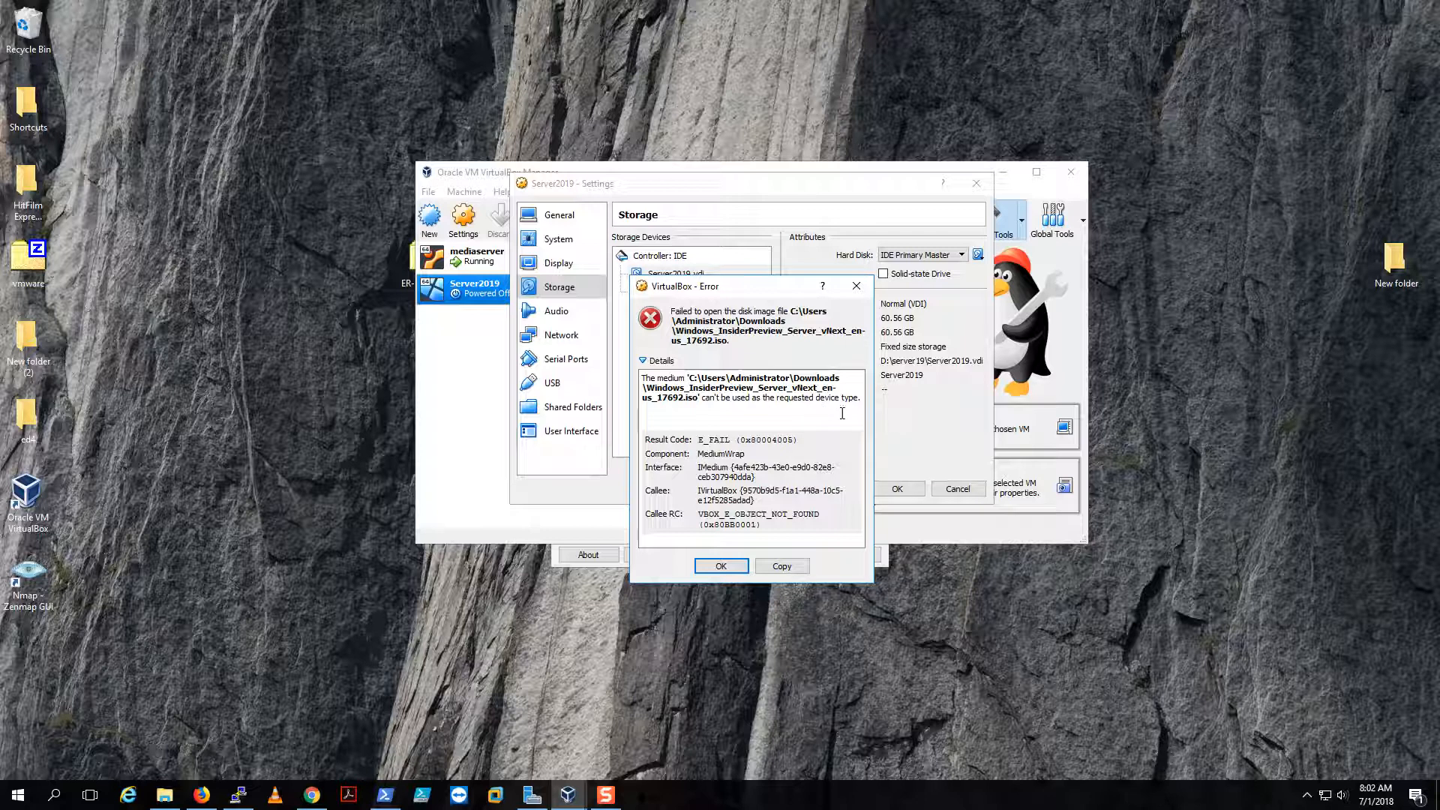
{"action": "left_click", "coordinate": [721, 566]}
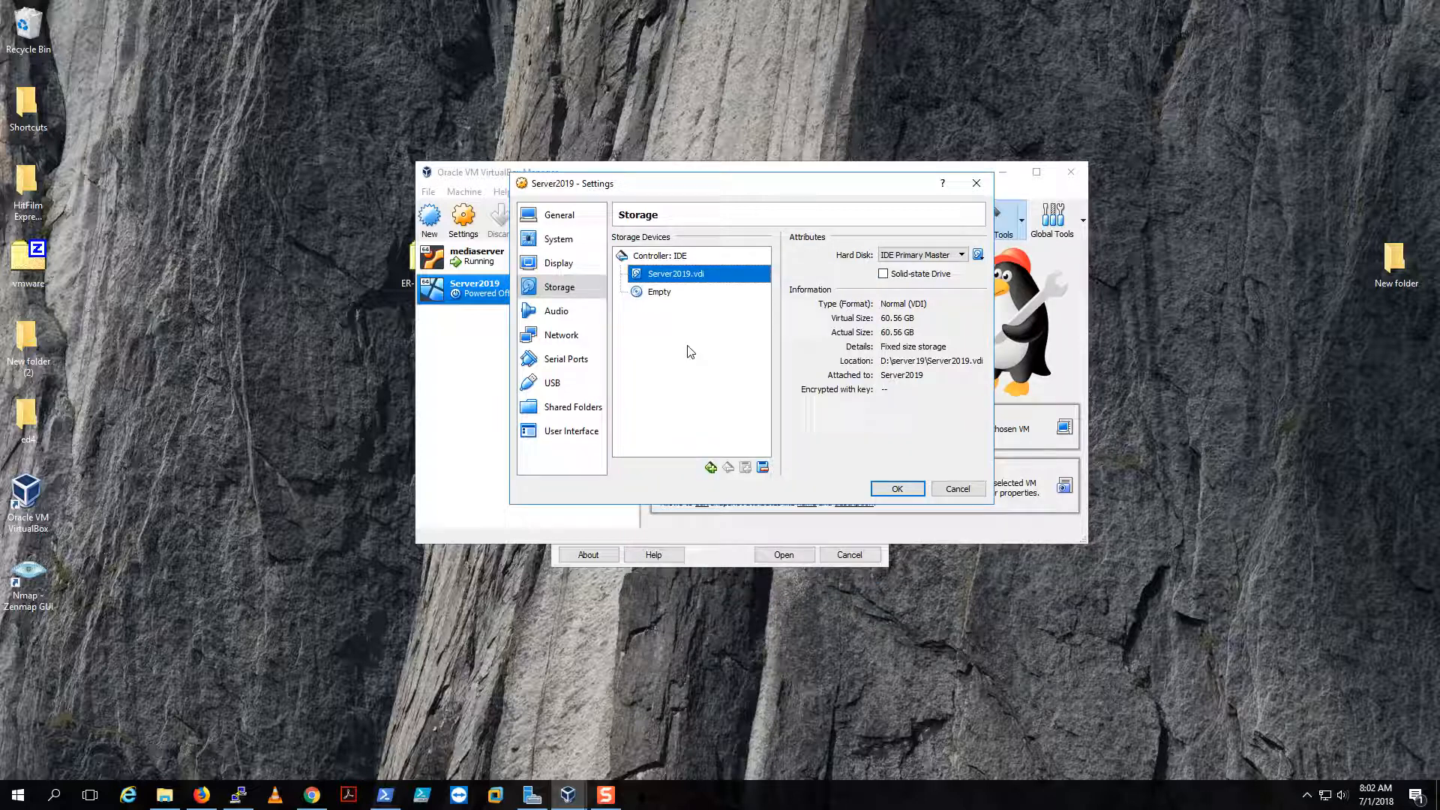
{"action": "left_click", "coordinate": [977, 254]}
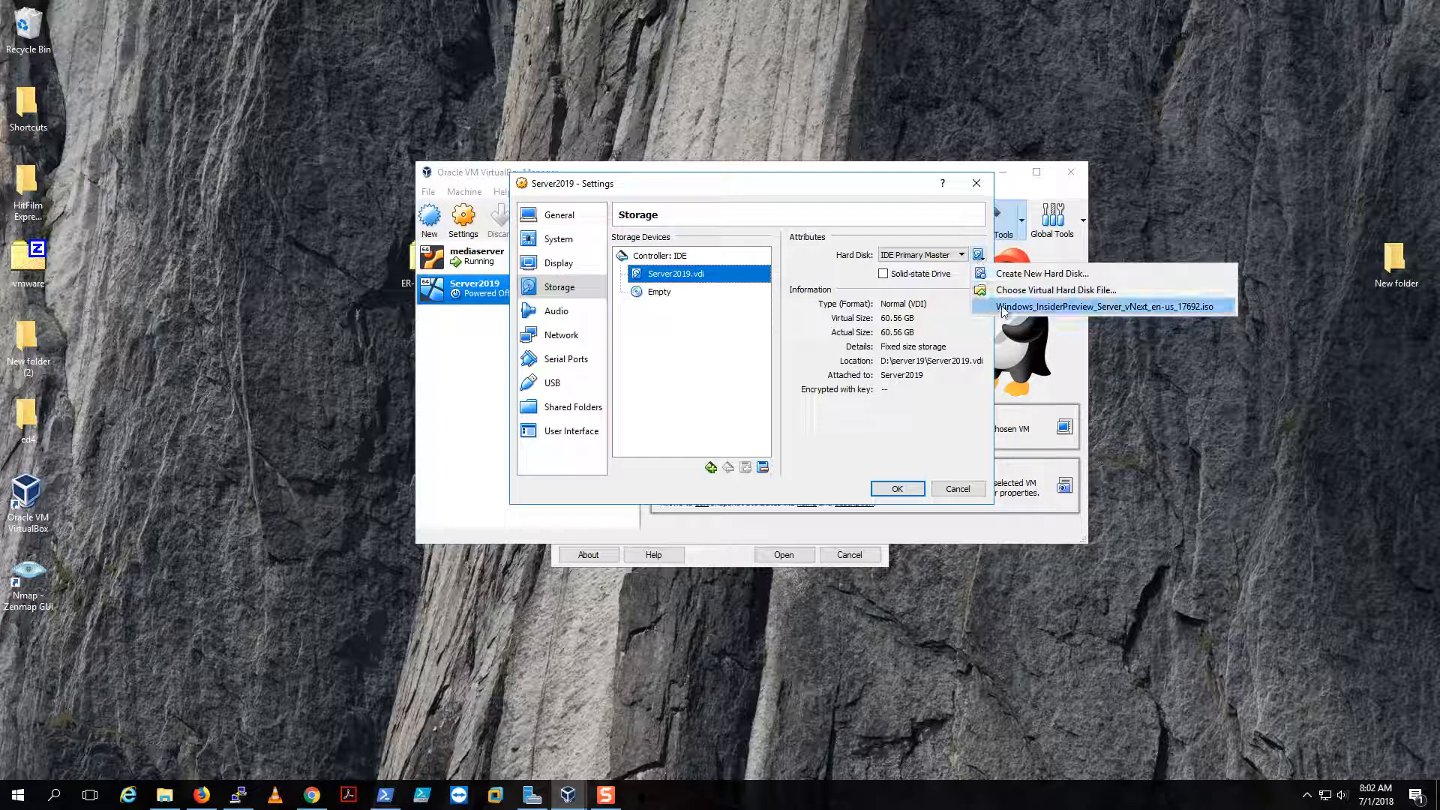
{"action": "left_click", "coordinate": [1024, 291]}
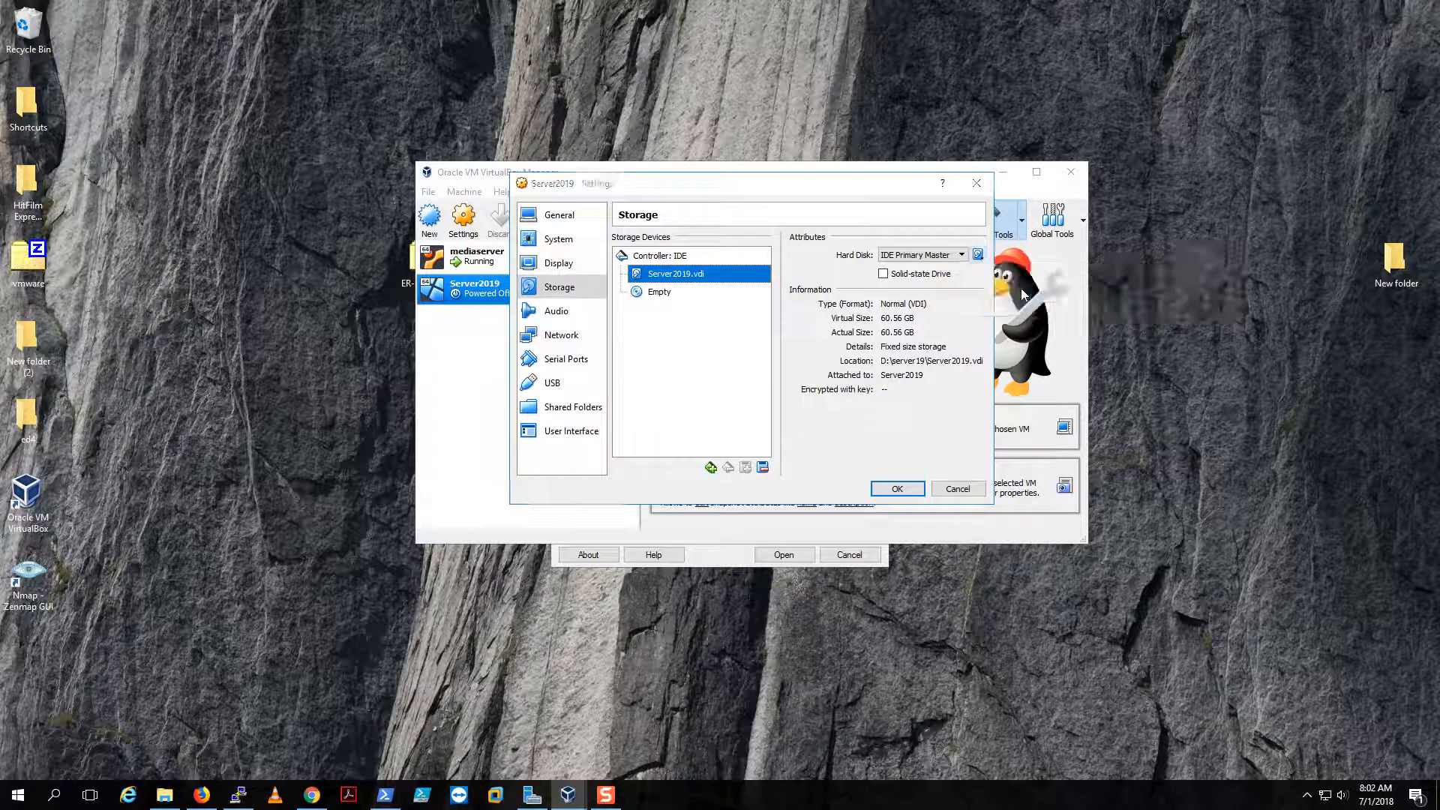
- Try the ServerStandard_en-us_VHDX_17692.vhdx image and dismiss its unsupported-format error
{"action": "left_click", "coordinate": [764, 302]}
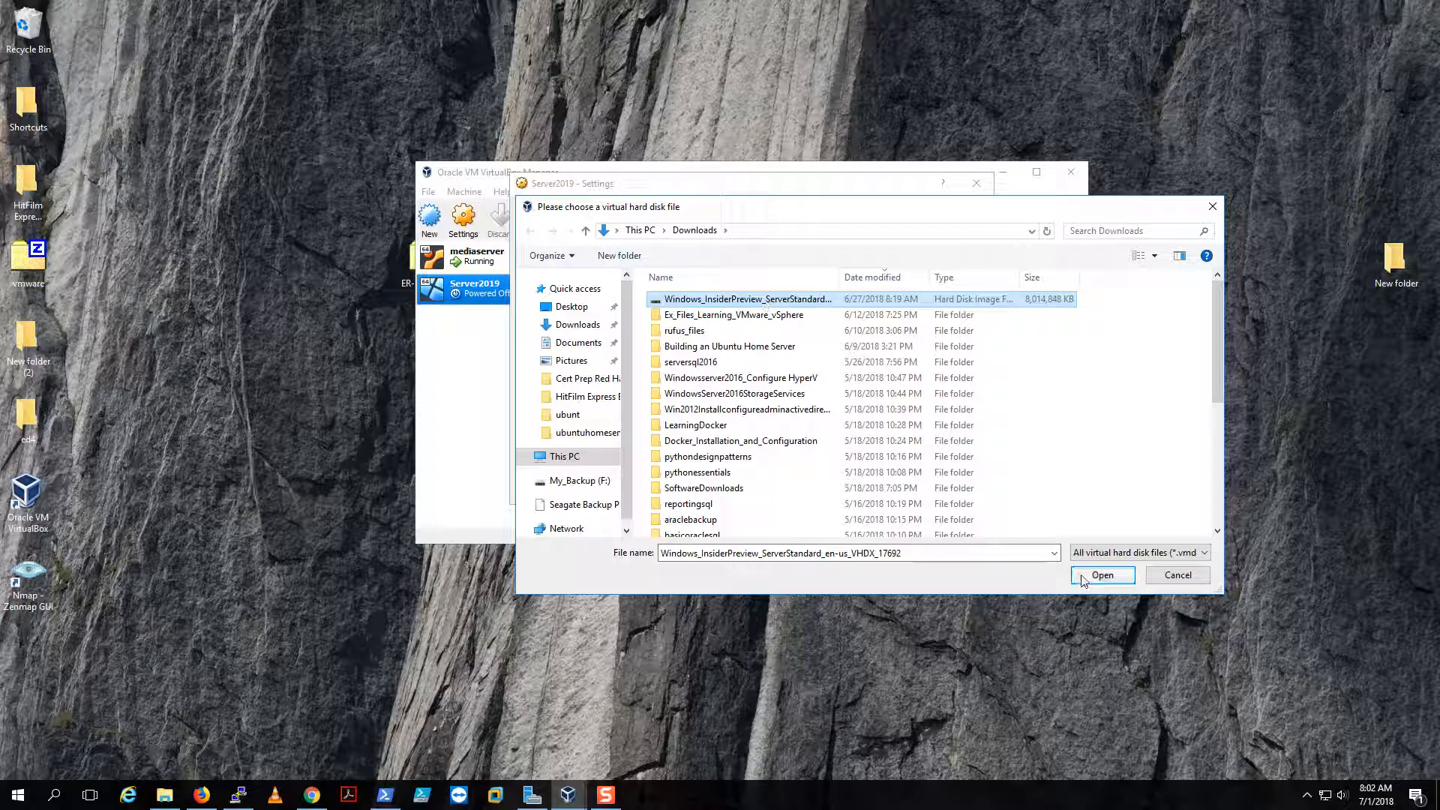
{"action": "left_click", "coordinate": [1083, 578]}
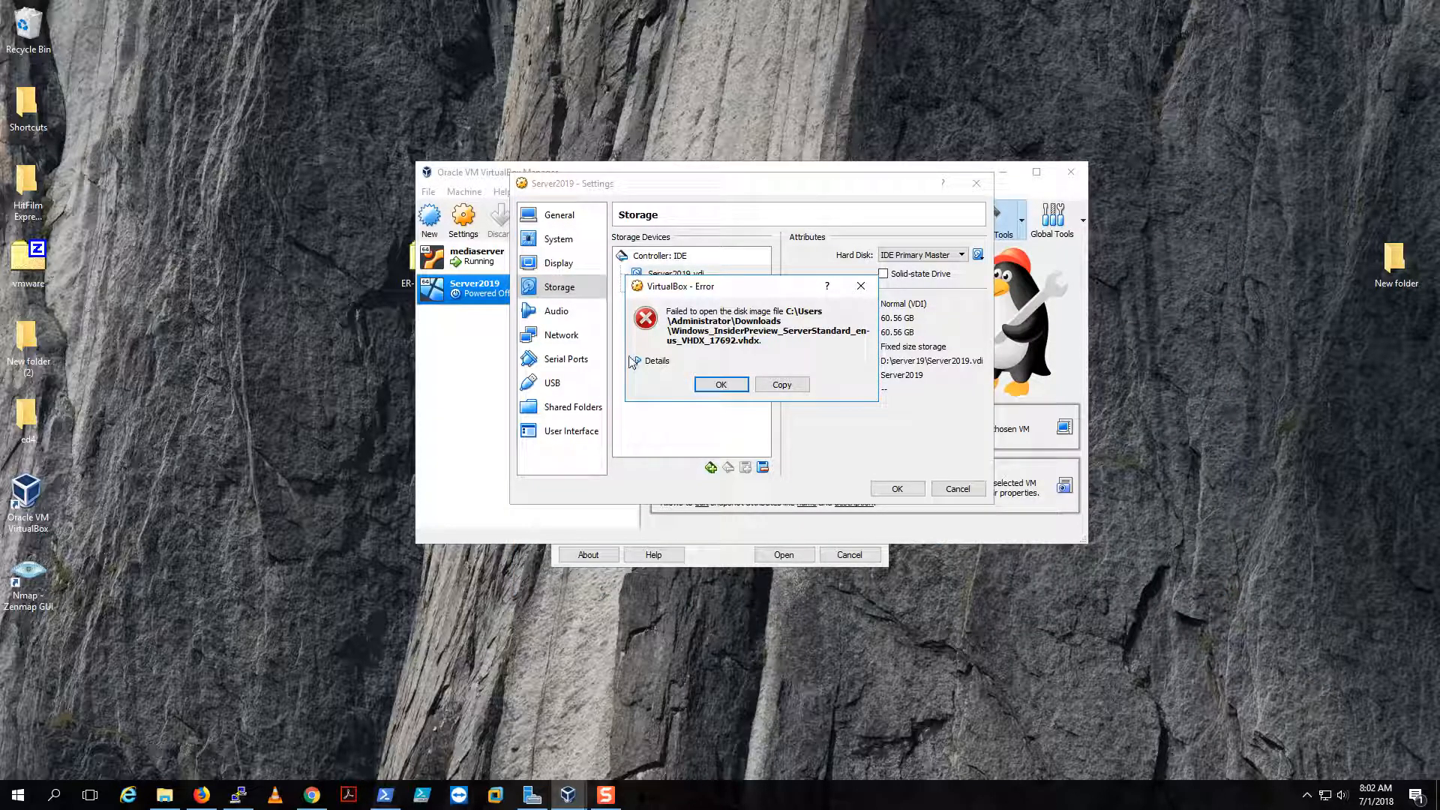
{"action": "left_click", "coordinate": [651, 363]}
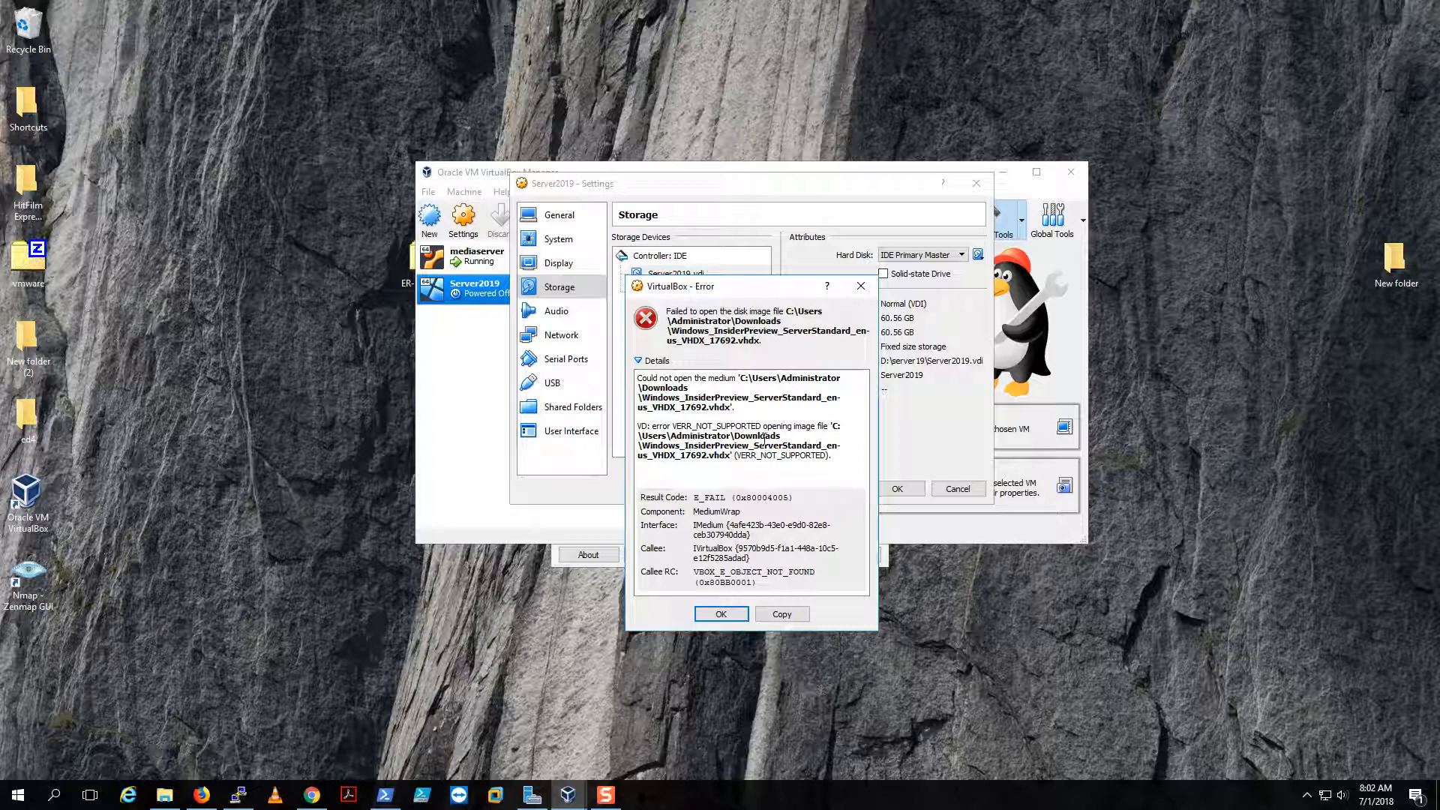
{"action": "left_click", "coordinate": [720, 613]}
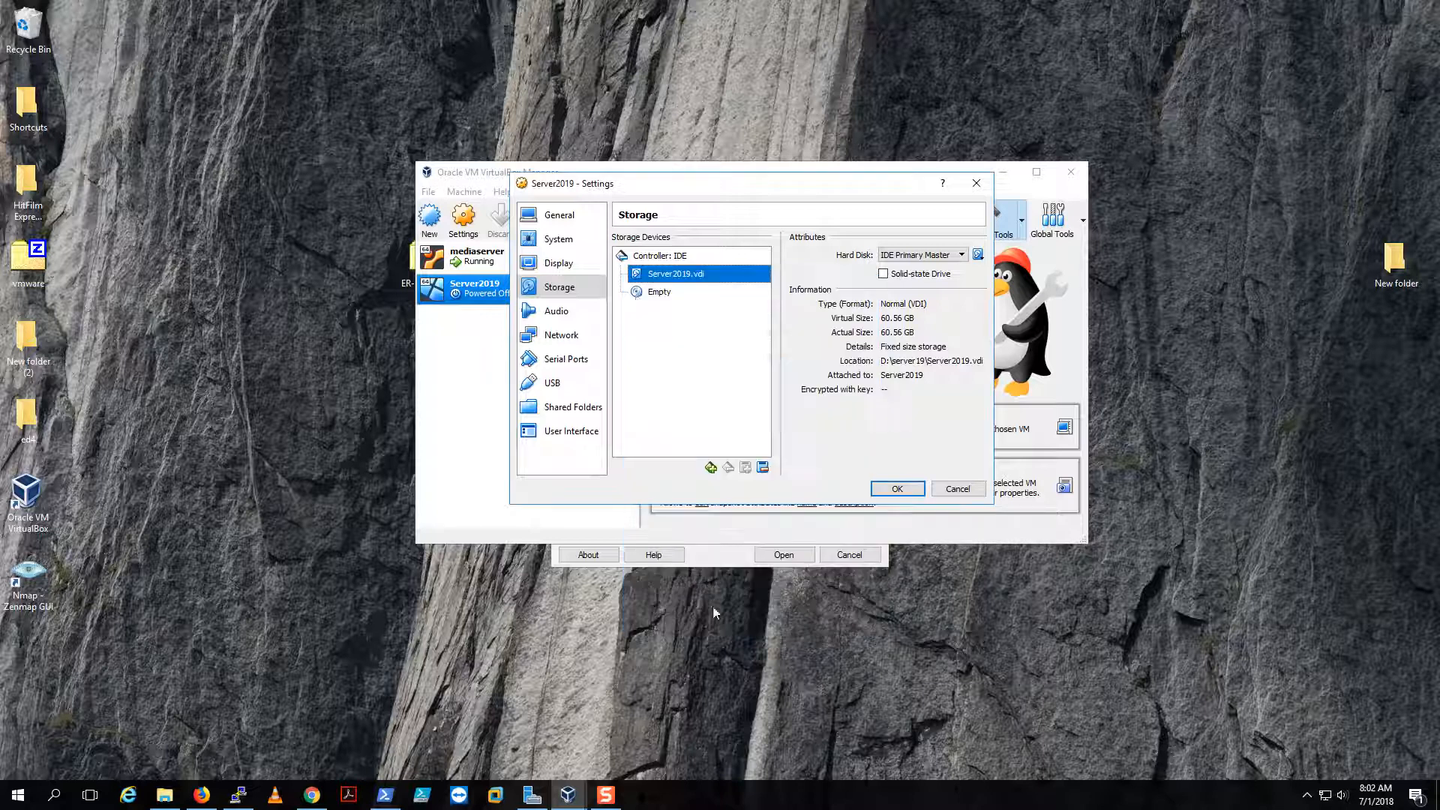
- Load the 4.14 GB vNext 17692 ISO into the empty optical drive and save with OK
{"action": "left_click", "coordinate": [667, 295]}
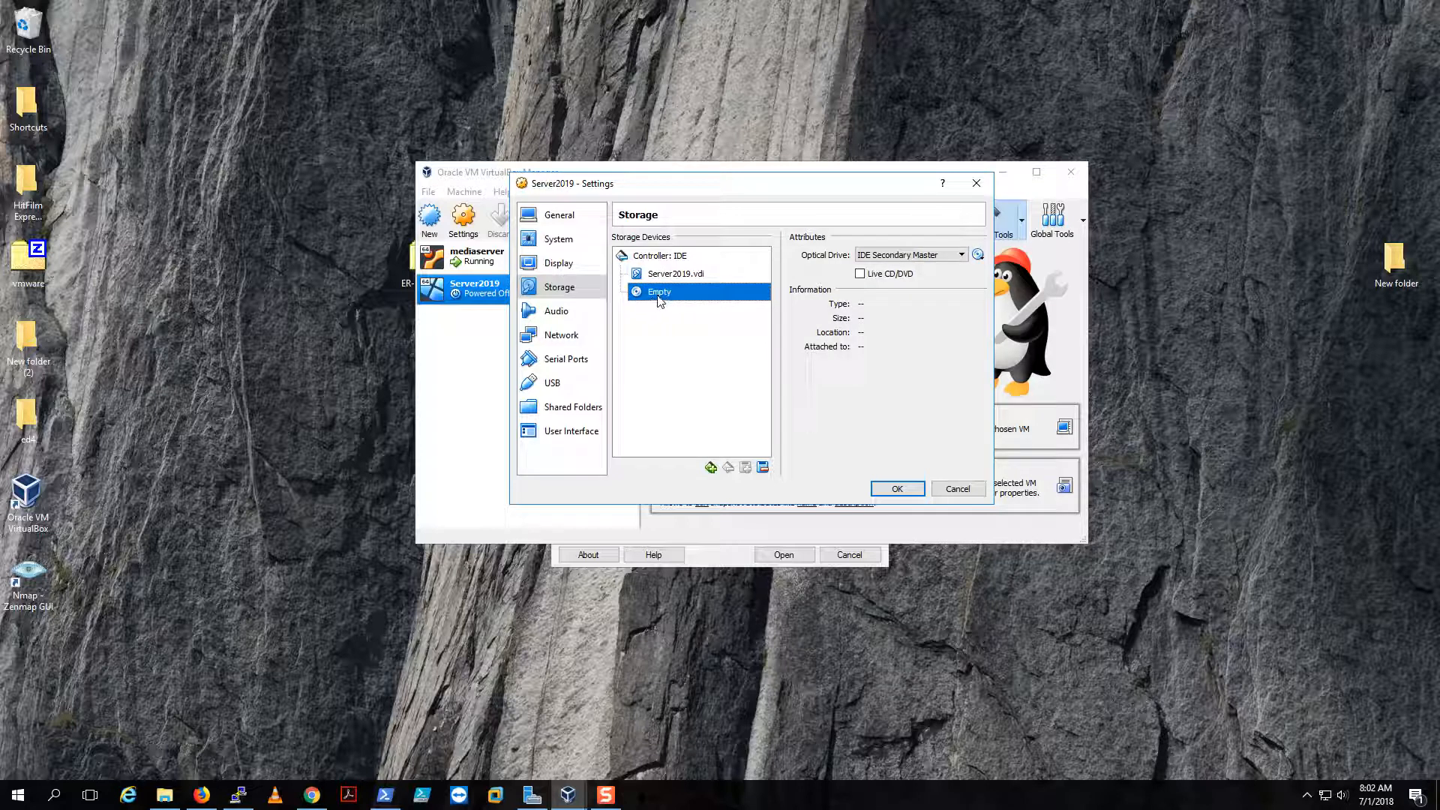
{"action": "left_click", "coordinate": [978, 255]}
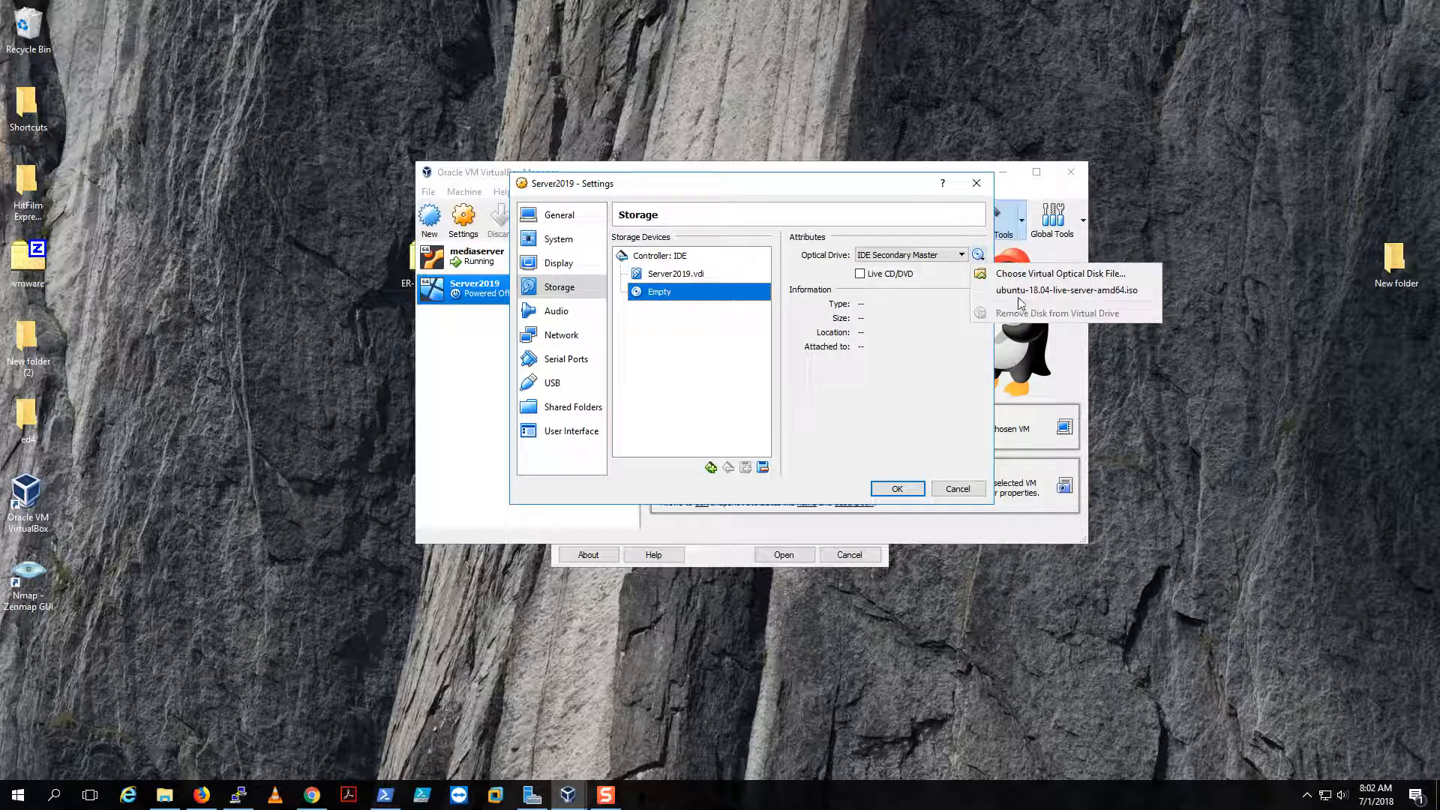
{"action": "left_click", "coordinate": [1001, 274]}
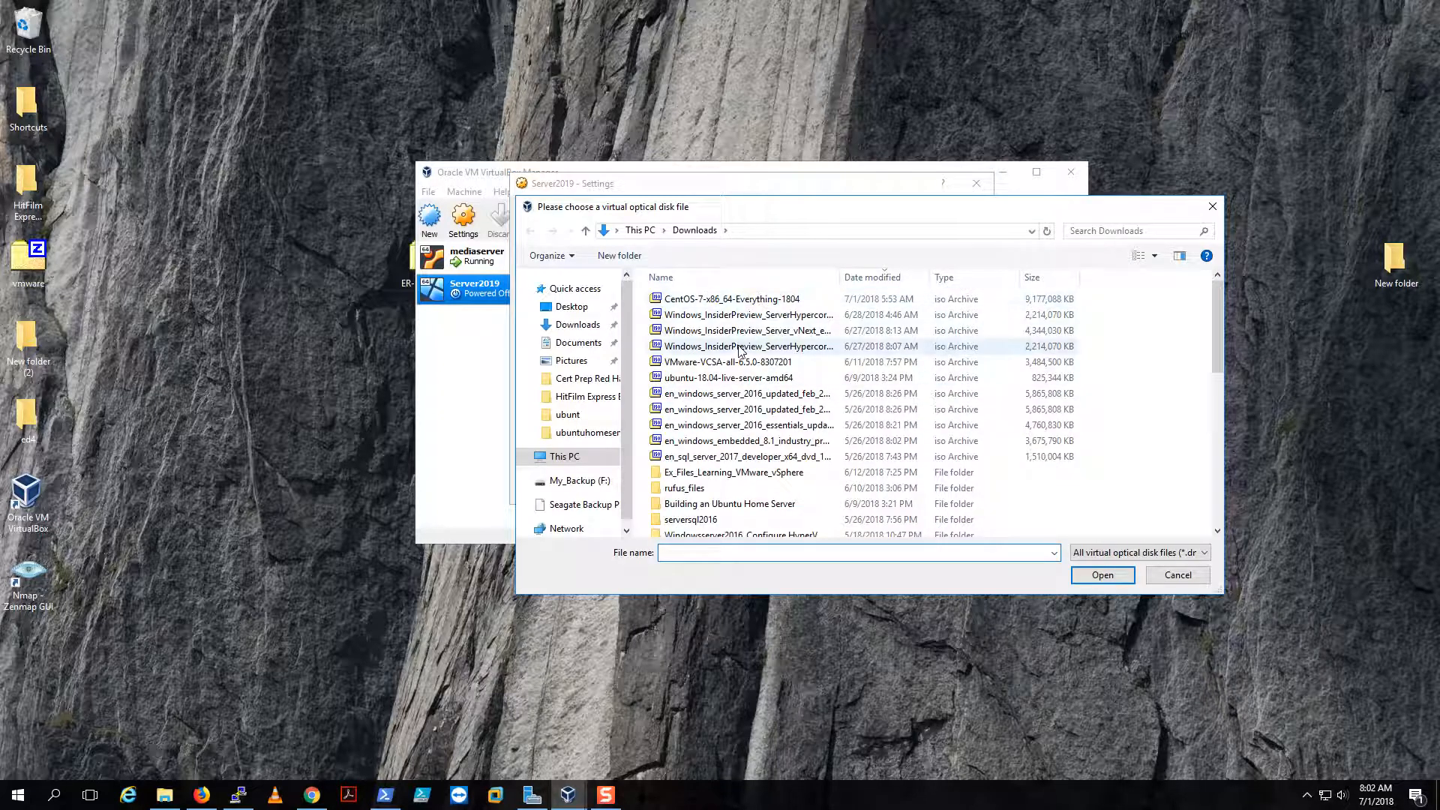
{"action": "left_click", "coordinate": [772, 330]}
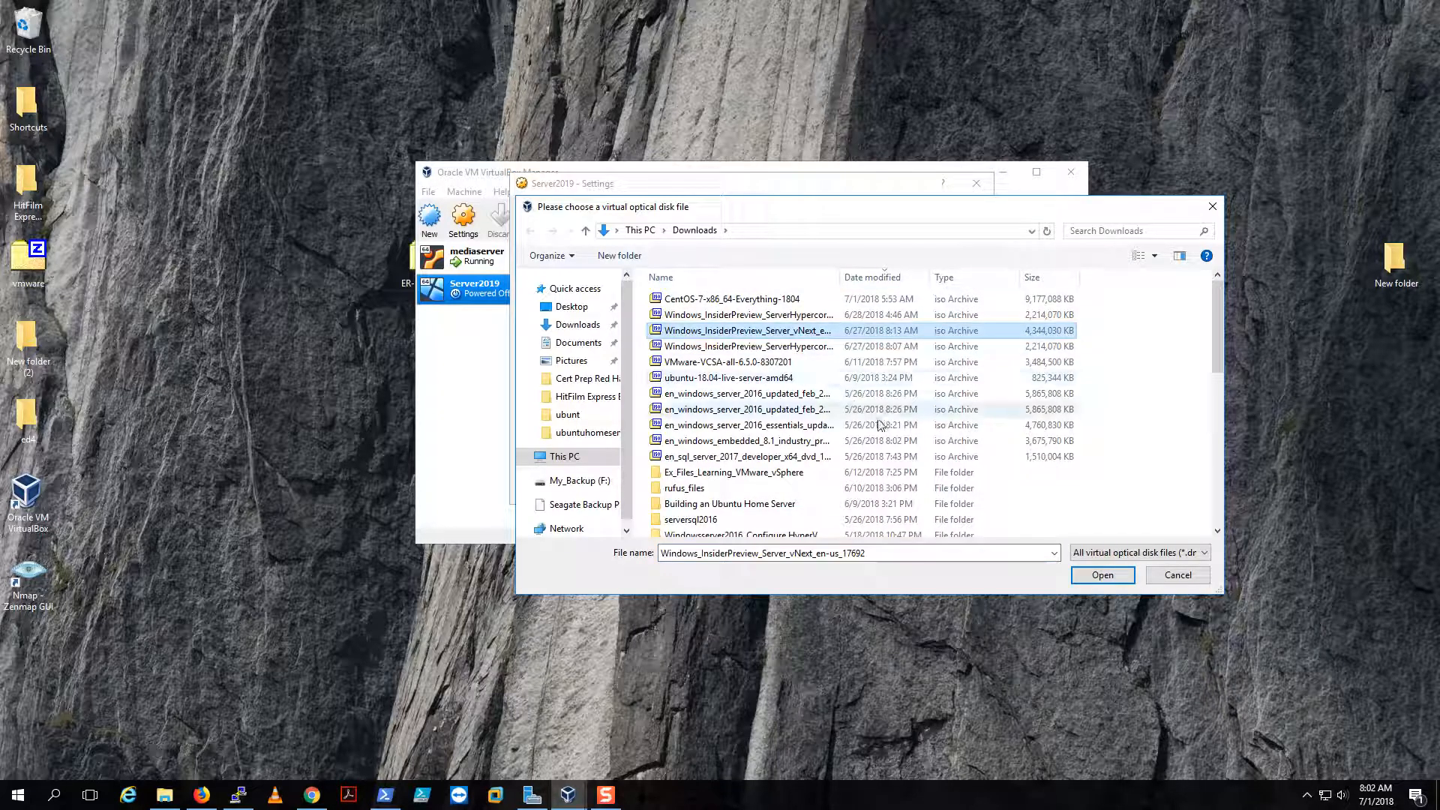
{"action": "left_click", "coordinate": [1114, 579]}
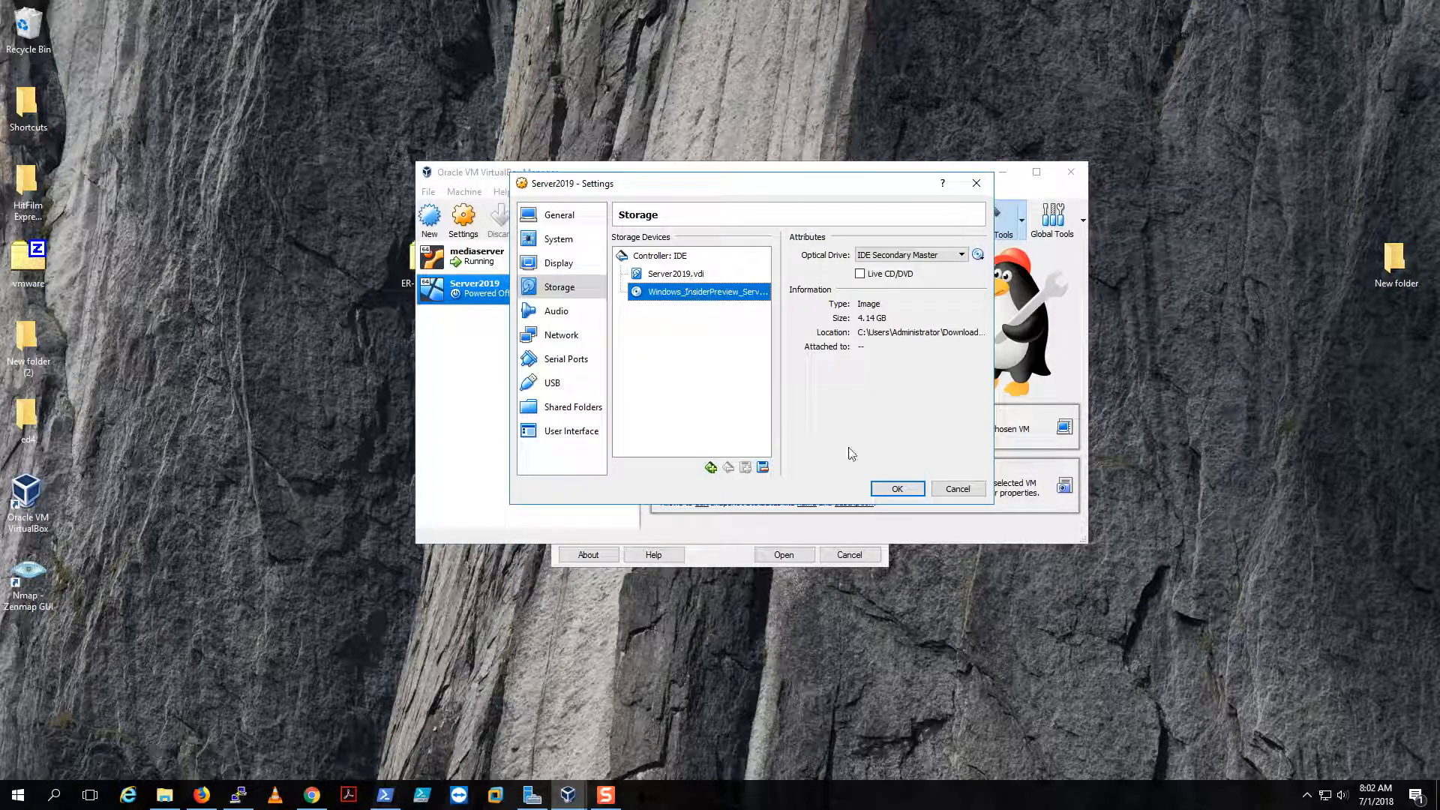
{"action": "left_click", "coordinate": [892, 488]}
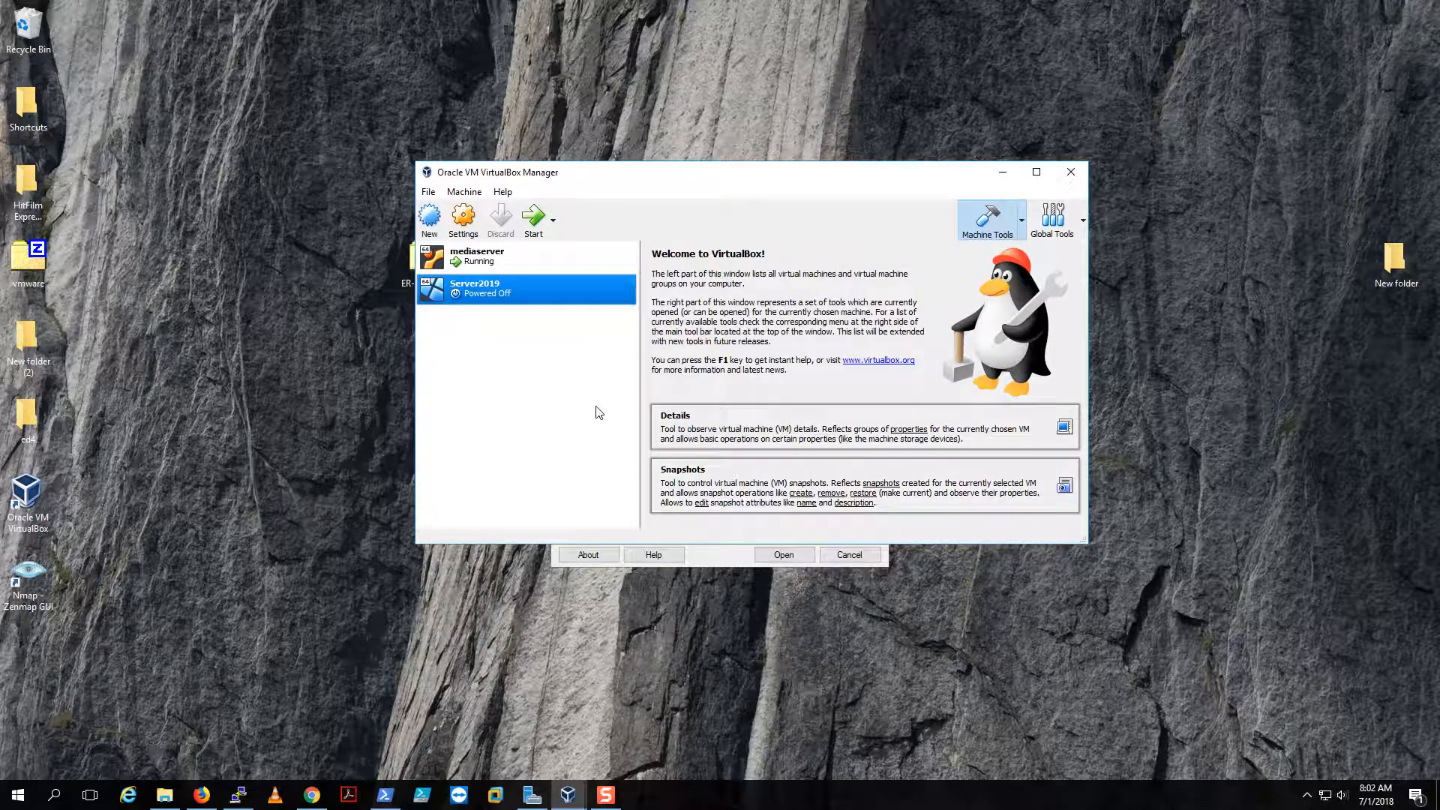
- Start Server2019 and move its window up-left while Windows Setup boots from the ISO
{"action": "left_click", "coordinate": [529, 217]}
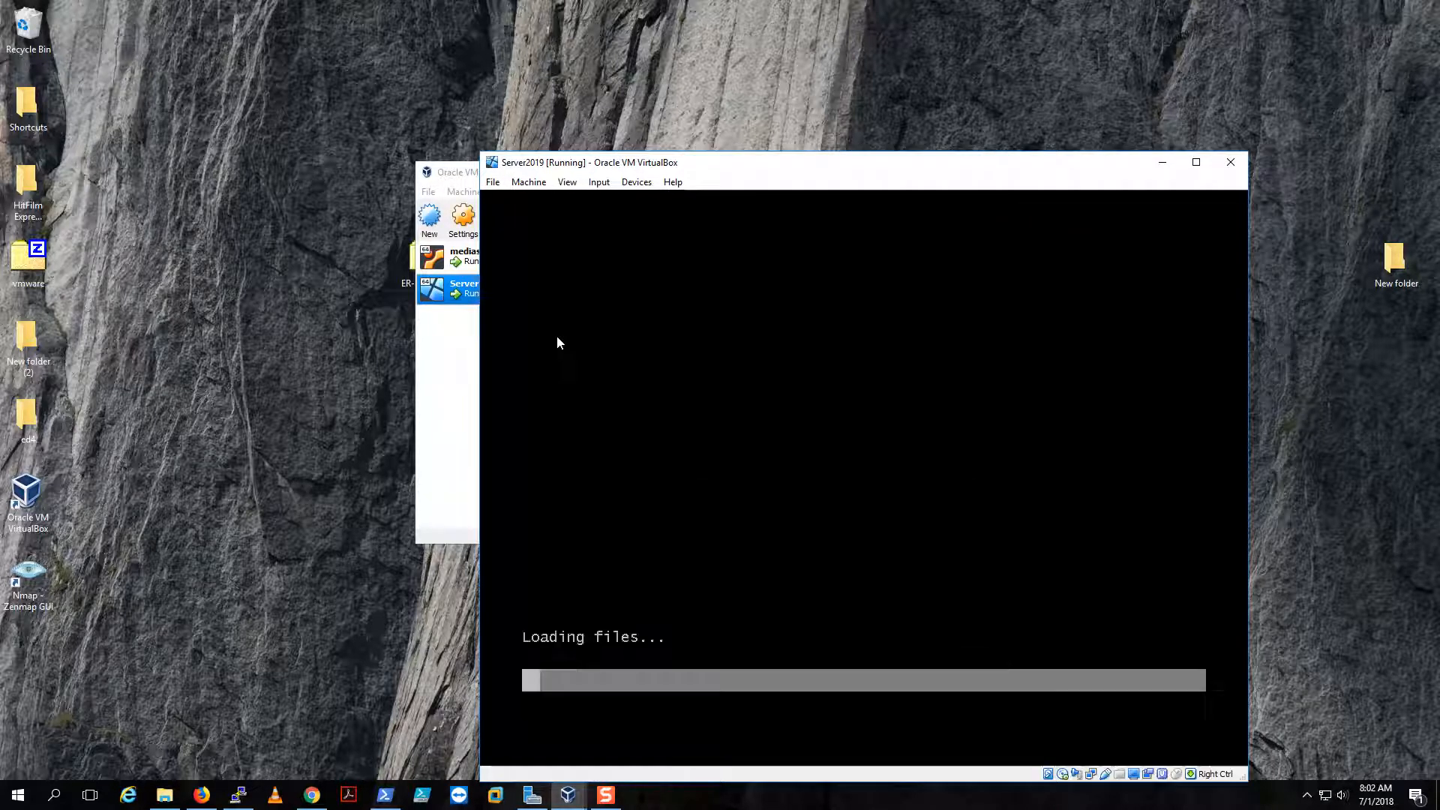
{"action": "left_click_drag", "start_coordinate": [894, 171], "coordinate": [816, 94]}
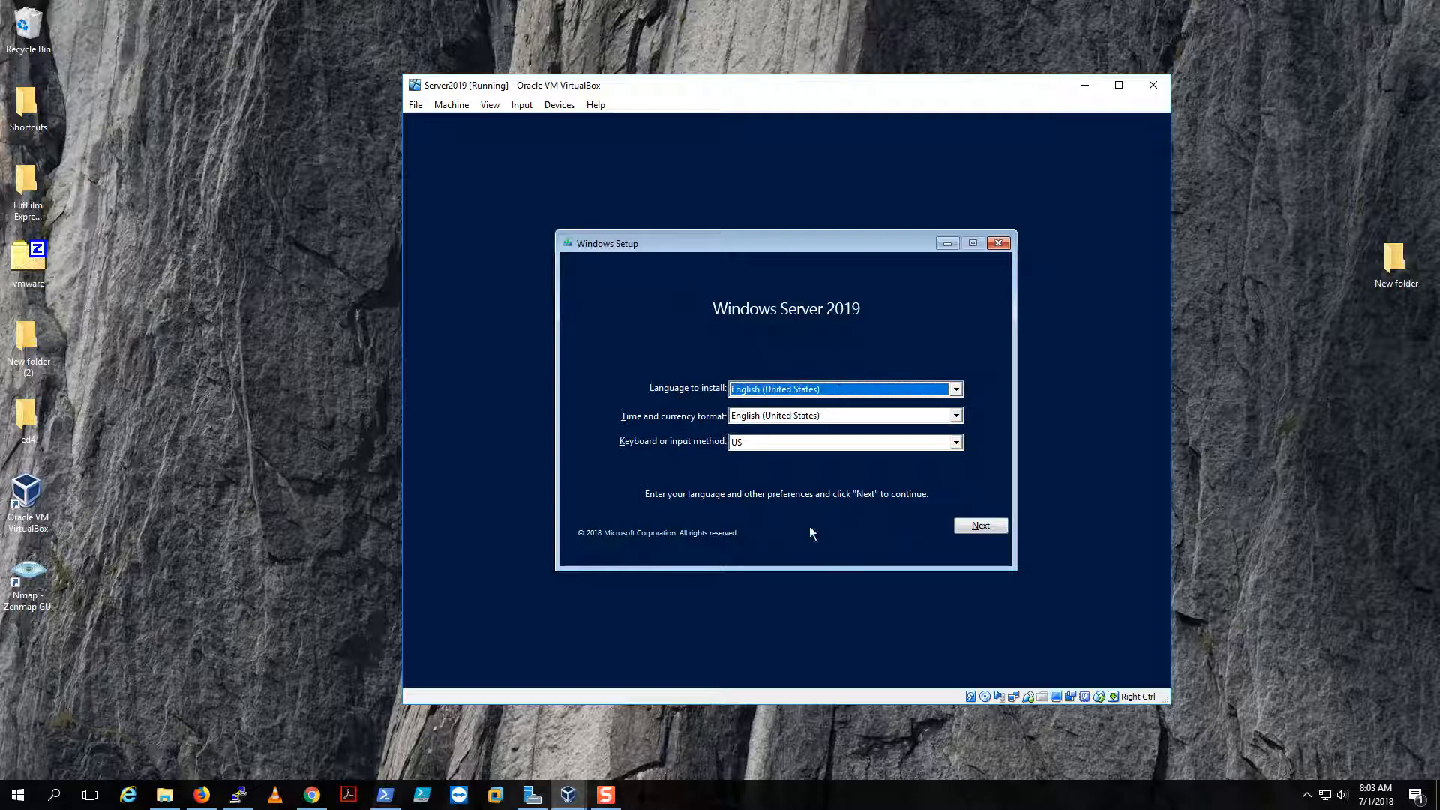
- Keep English (United States) settings, begin installation, and skip the product key
{"action": "left_click", "coordinate": [984, 526]}
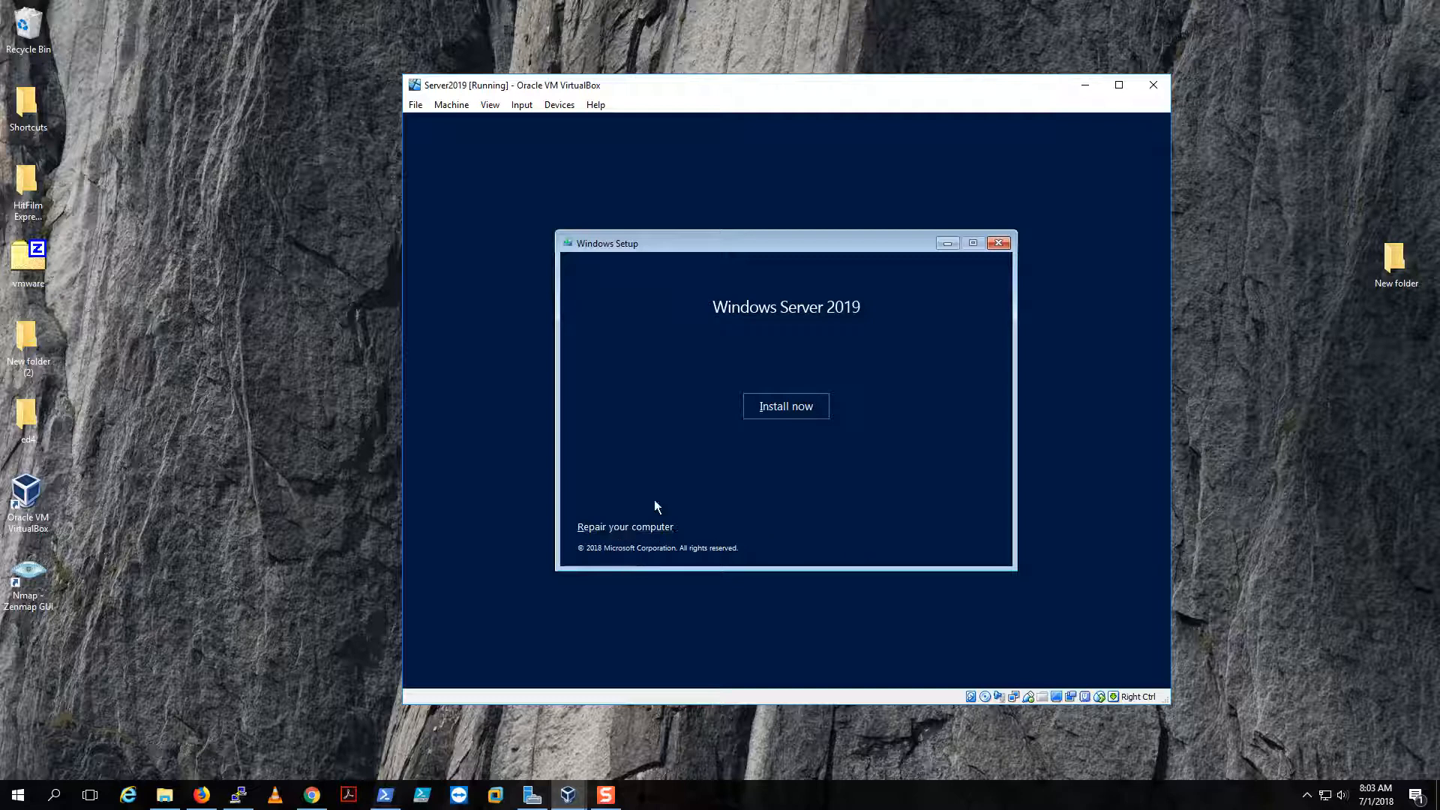
{"action": "left_click", "coordinate": [803, 413]}
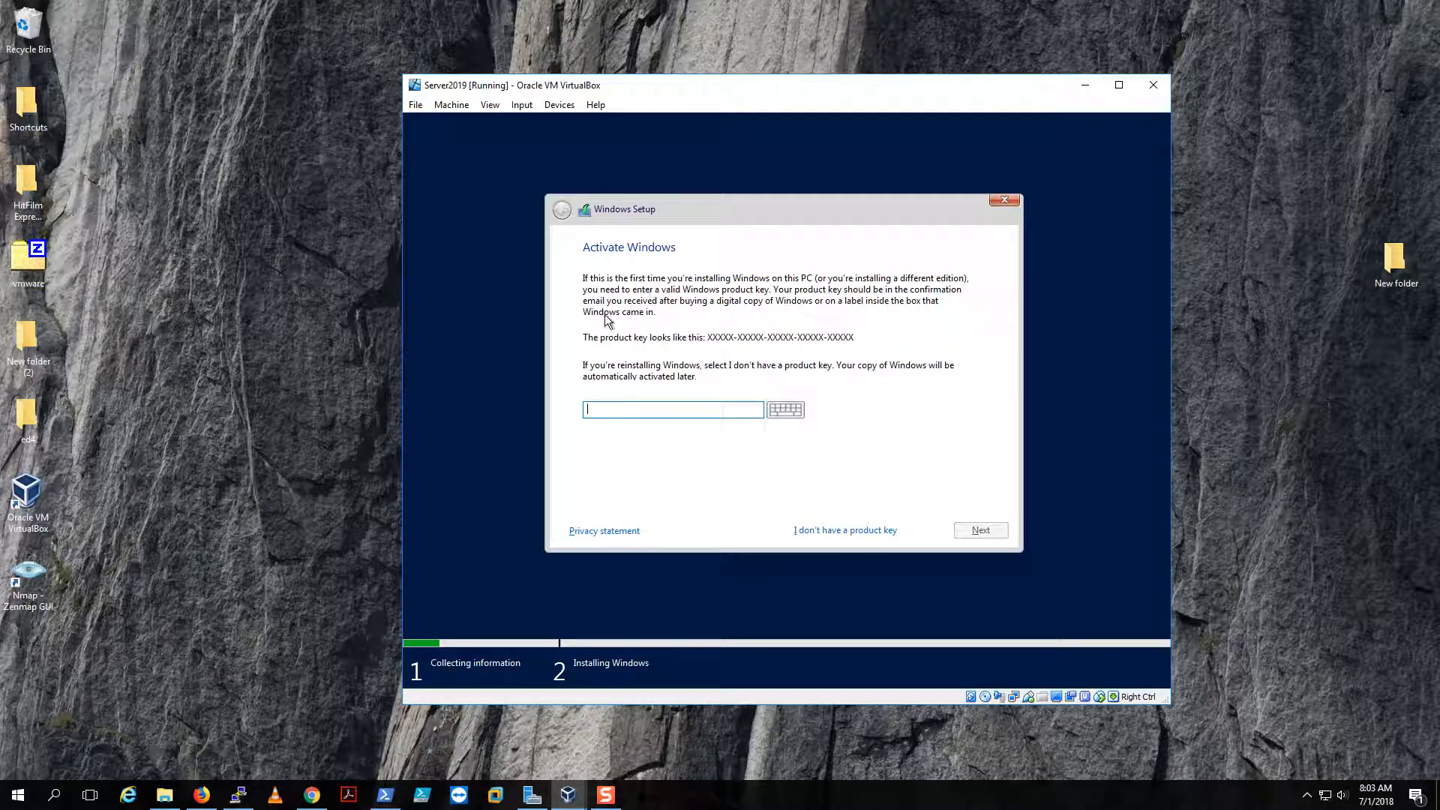
{"action": "left_click", "coordinate": [848, 531]}
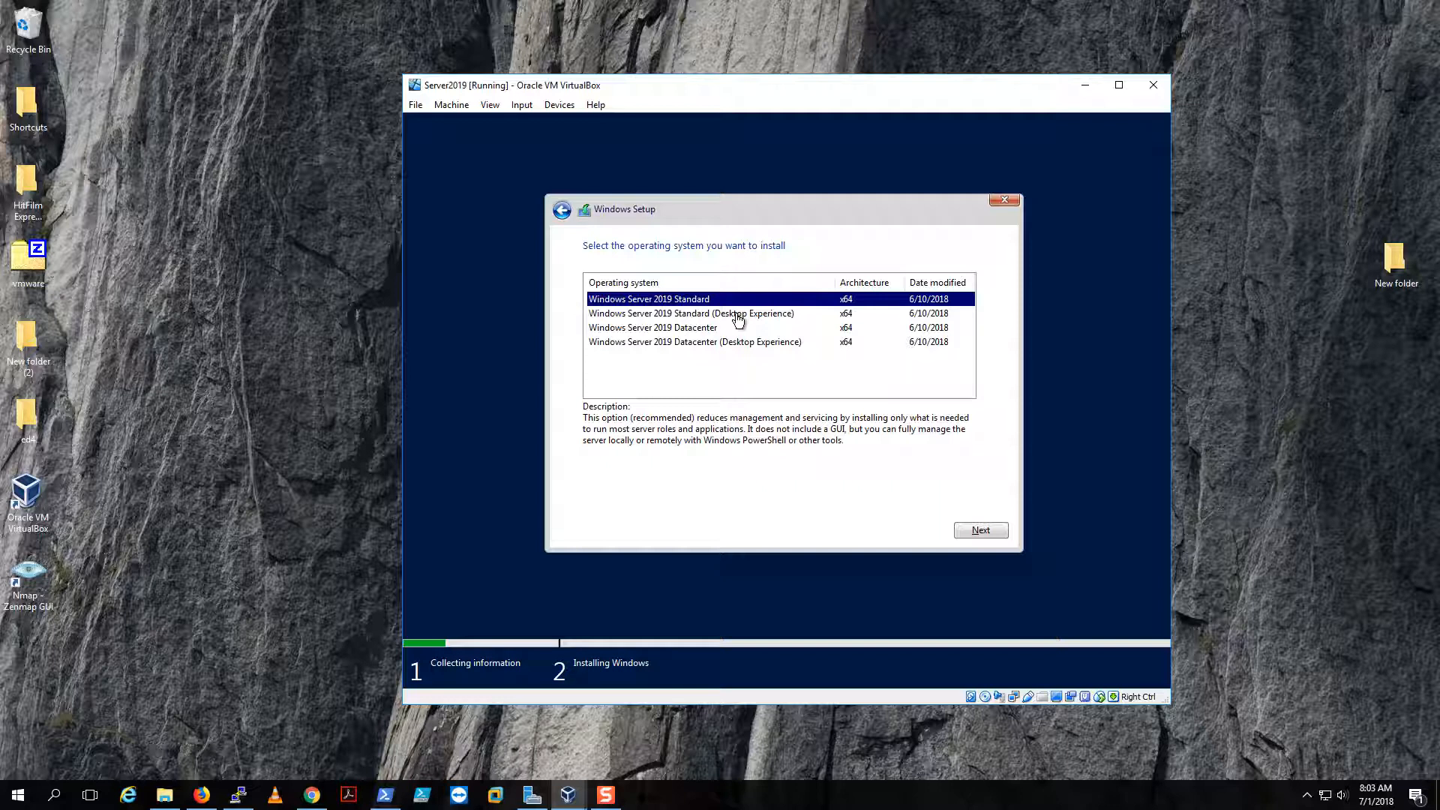
- Select Windows Server 2019 Datacenter (Desktop Experience) and continue
{"action": "left_click", "coordinate": [684, 316]}
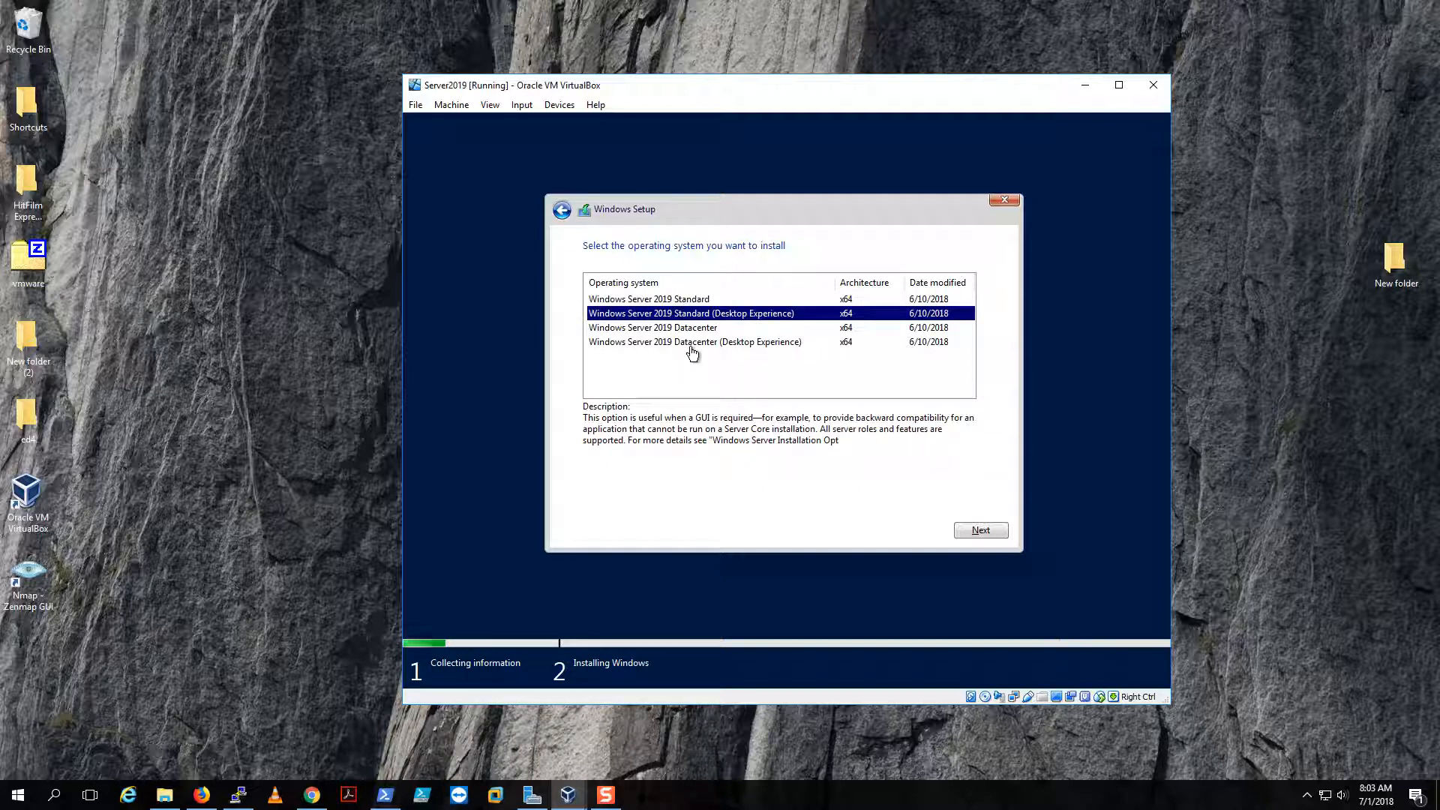
{"action": "left_click", "coordinate": [693, 345]}
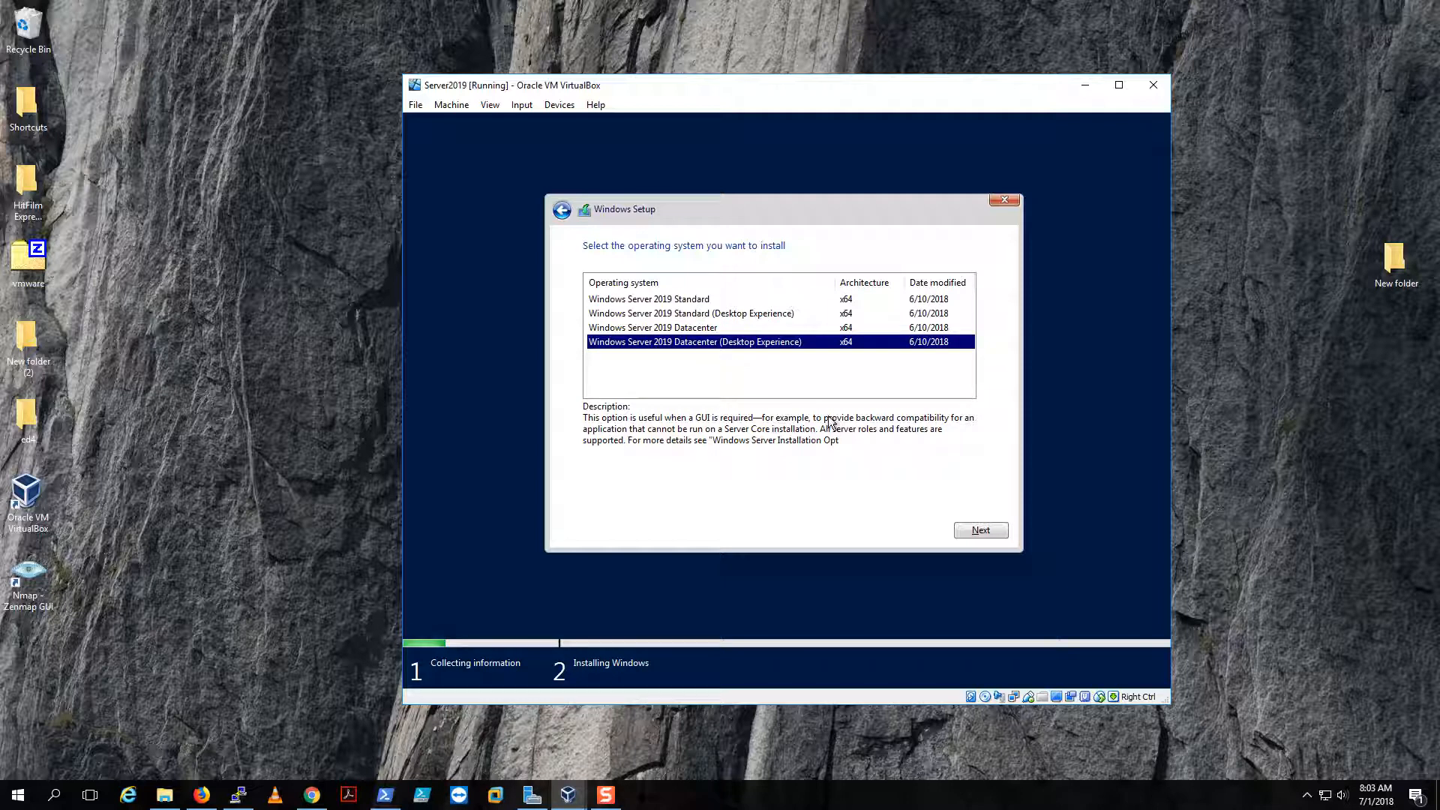
{"action": "left_click", "coordinate": [969, 529]}
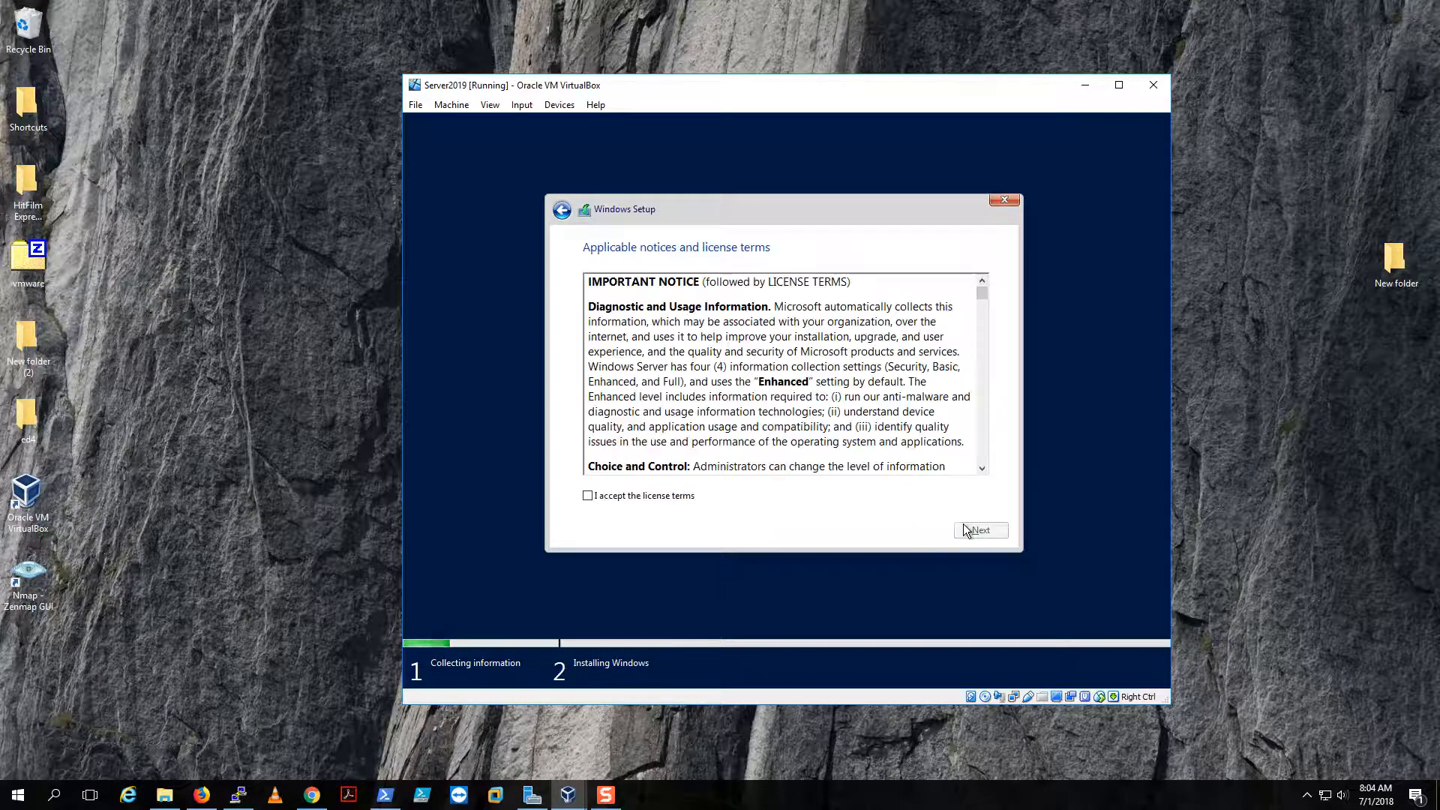
- Accept the license terms and choose a Custom (Windows only) installation
{"action": "left_click", "coordinate": [588, 495]}
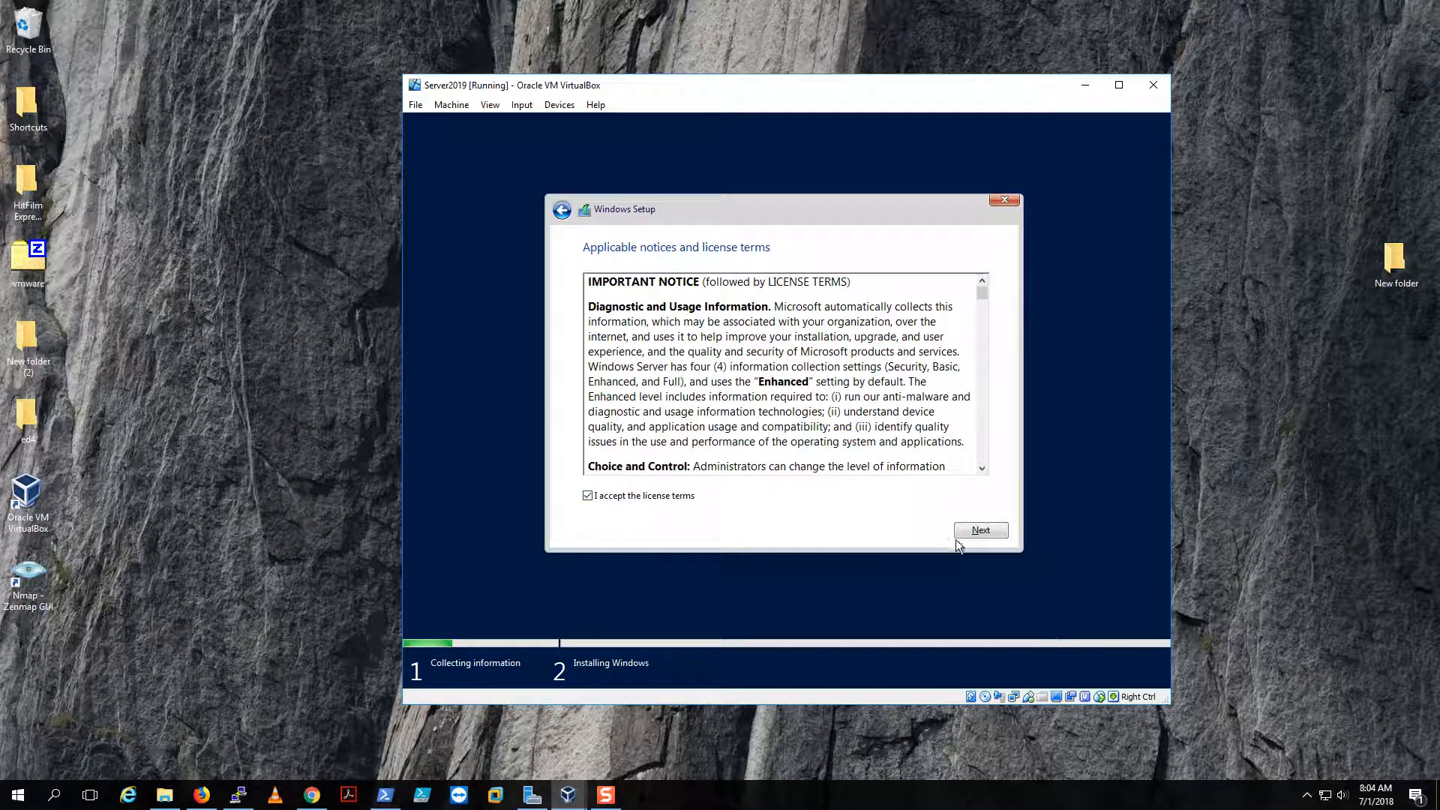
{"action": "left_click", "coordinate": [966, 530]}
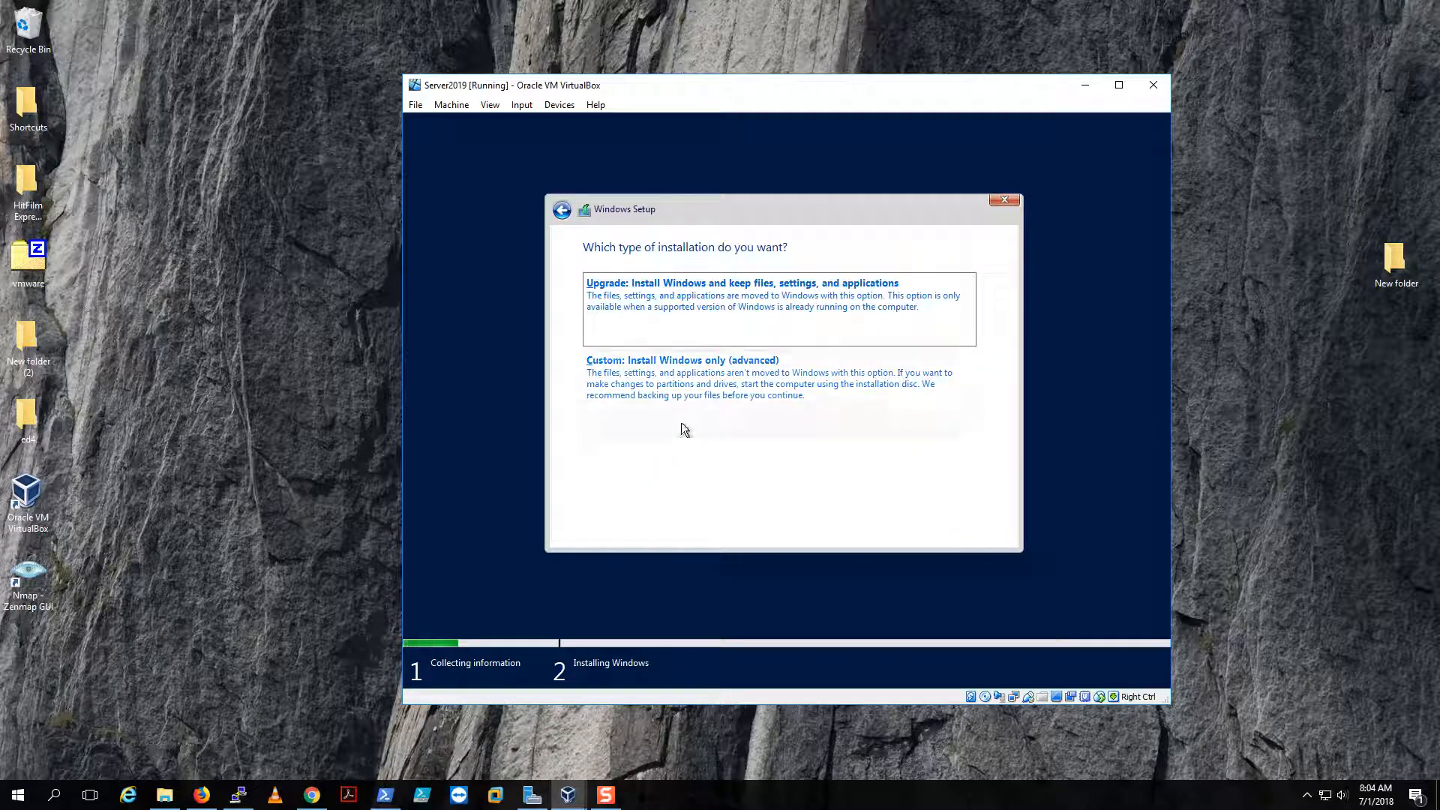
{"action": "left_click", "coordinate": [662, 385]}
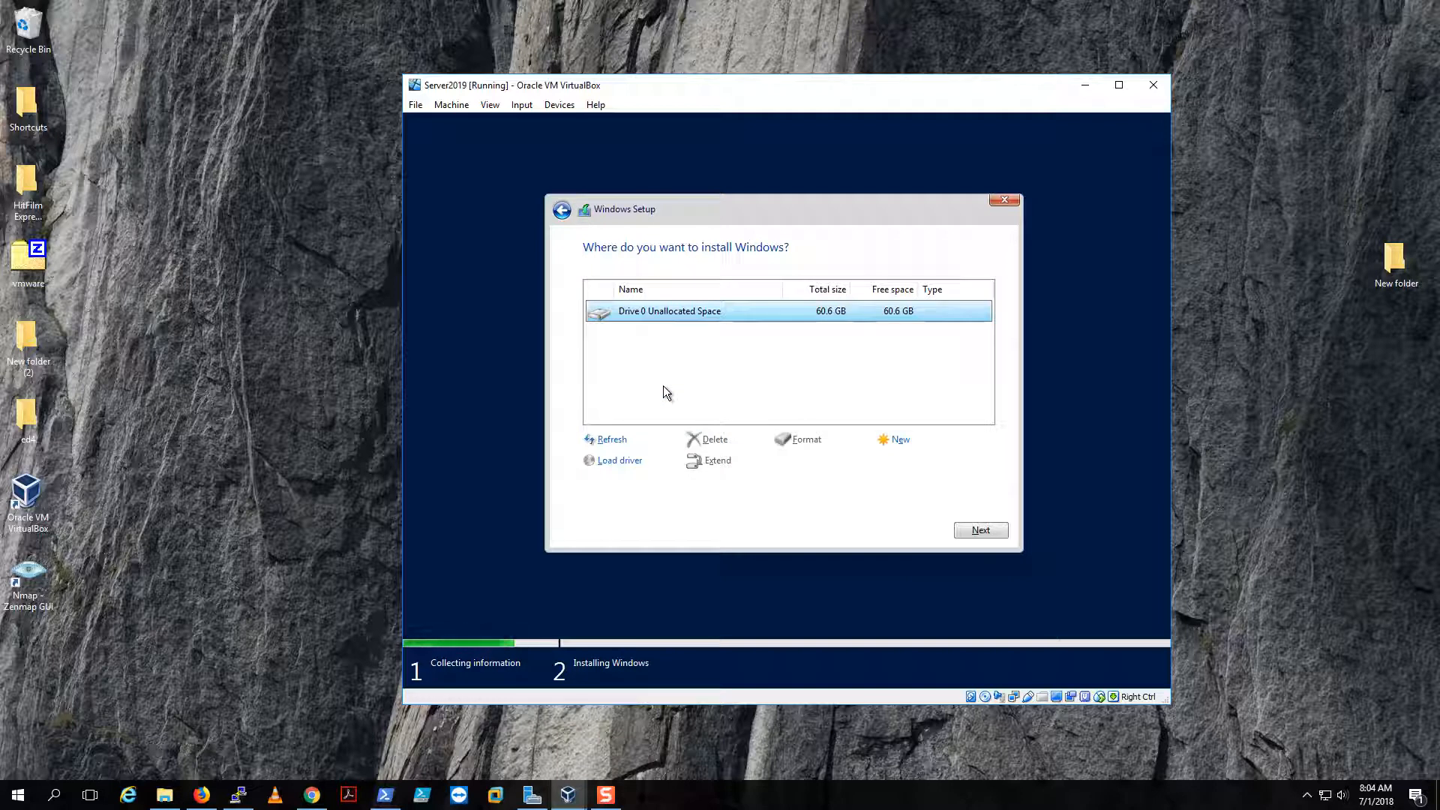
- Create a 62012 MB partition on Drive 0 and install Windows onto Partition 2
{"action": "left_click", "coordinate": [897, 440]}
{"action": "left_click", "coordinate": [916, 462]}
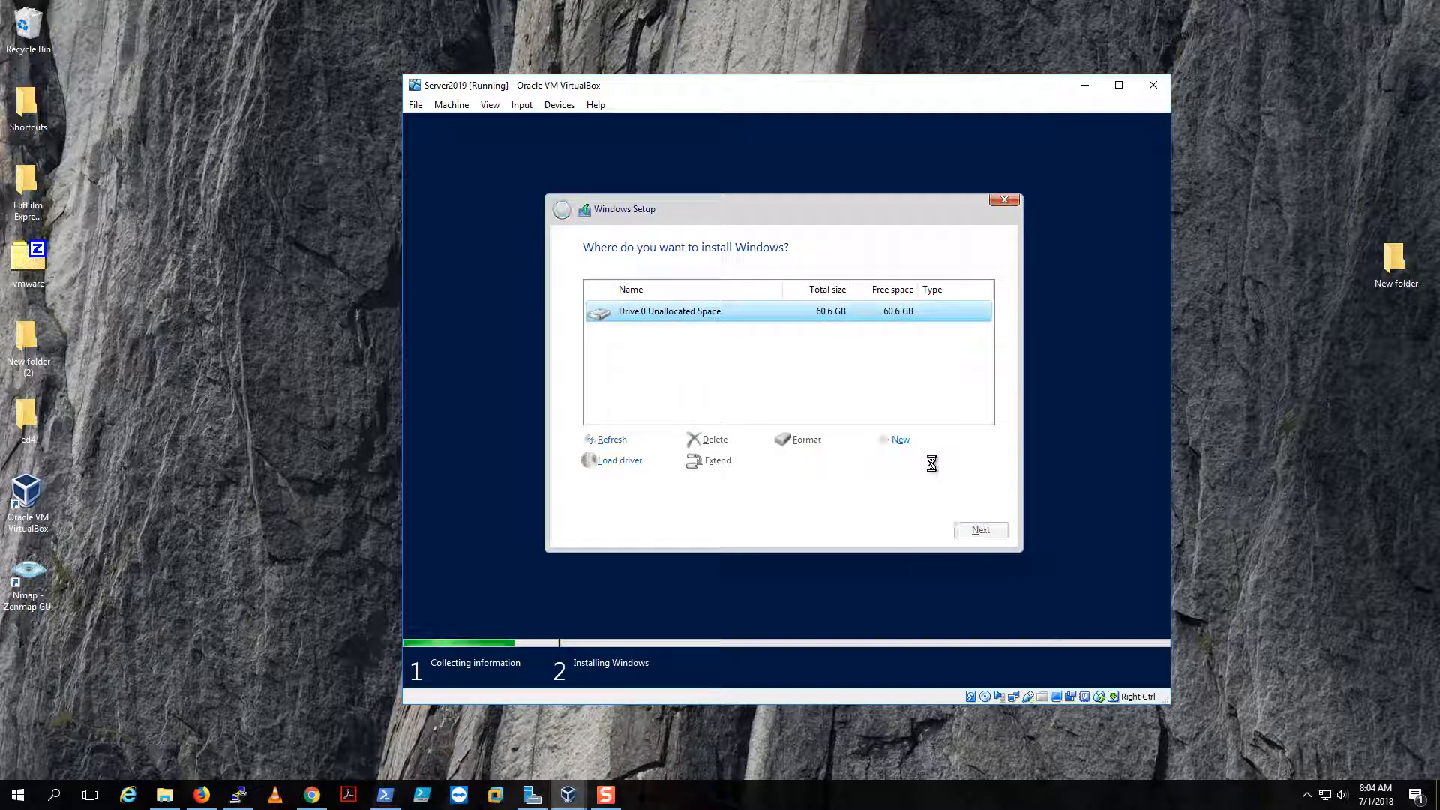
{"action": "left_click", "coordinate": [887, 461]}
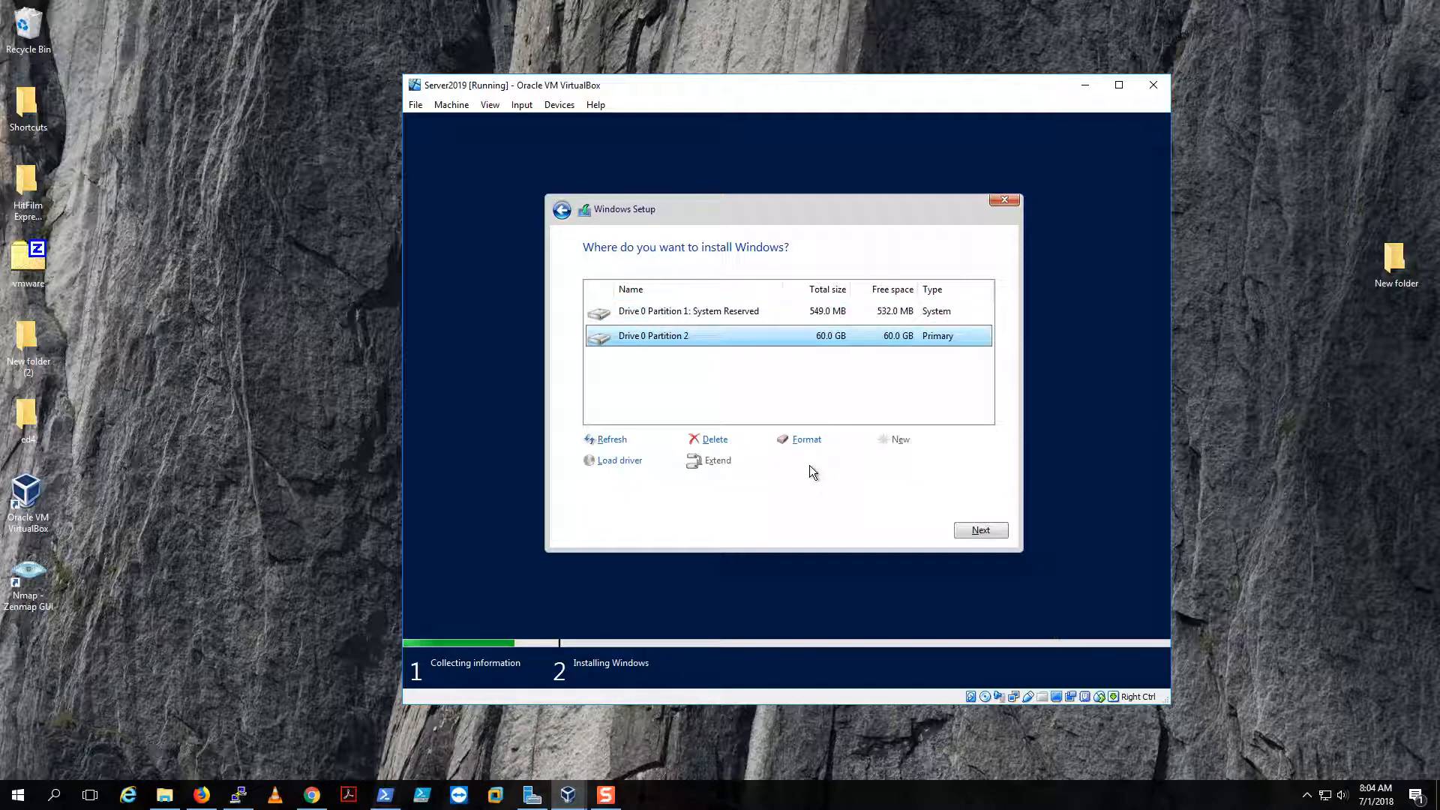
{"action": "left_click", "coordinate": [971, 530]}
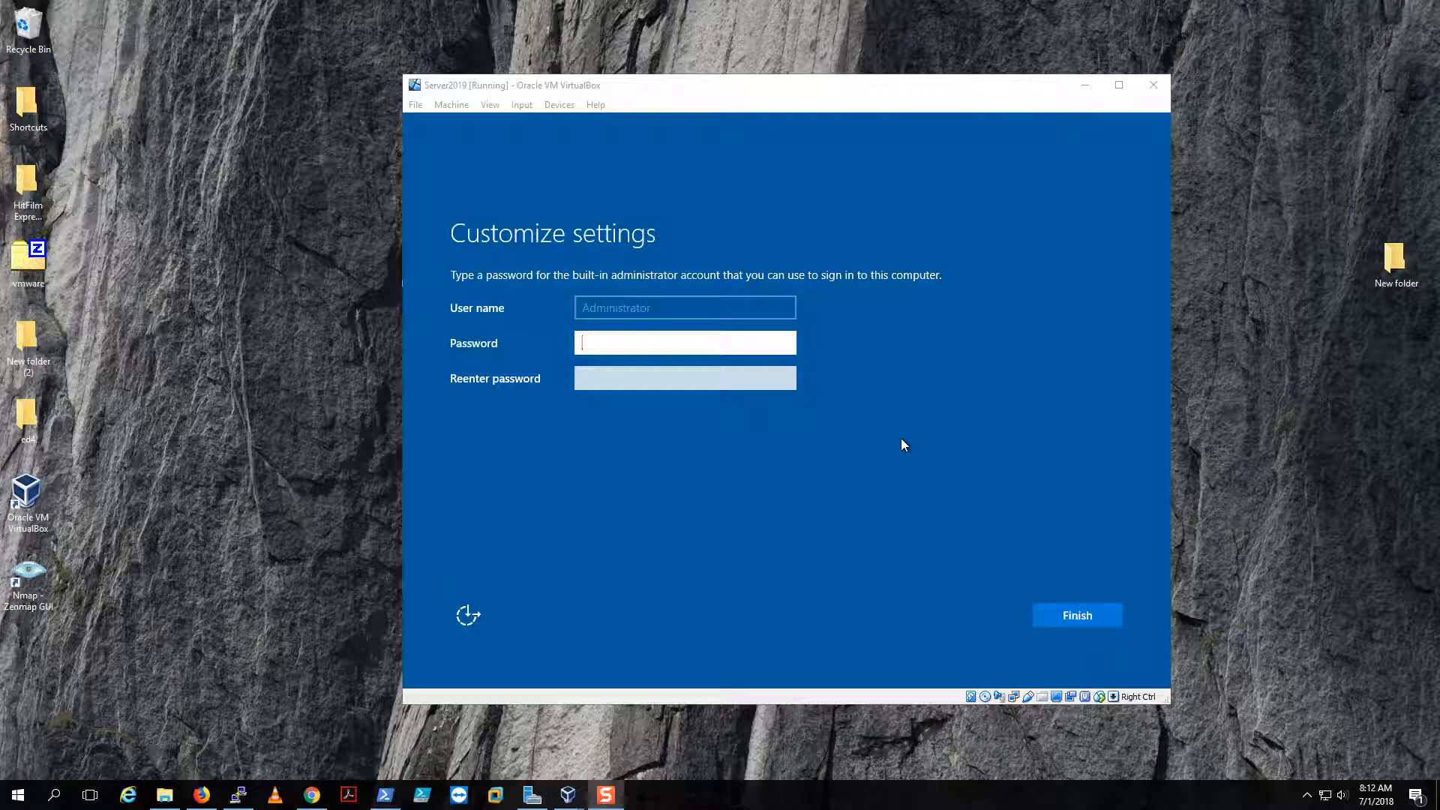
- Enter the Administrator password, re-enter it to confirm, and finish the setup
{"action": "left_click", "coordinate": [651, 330]}
{"action": "type", "text": "P"}
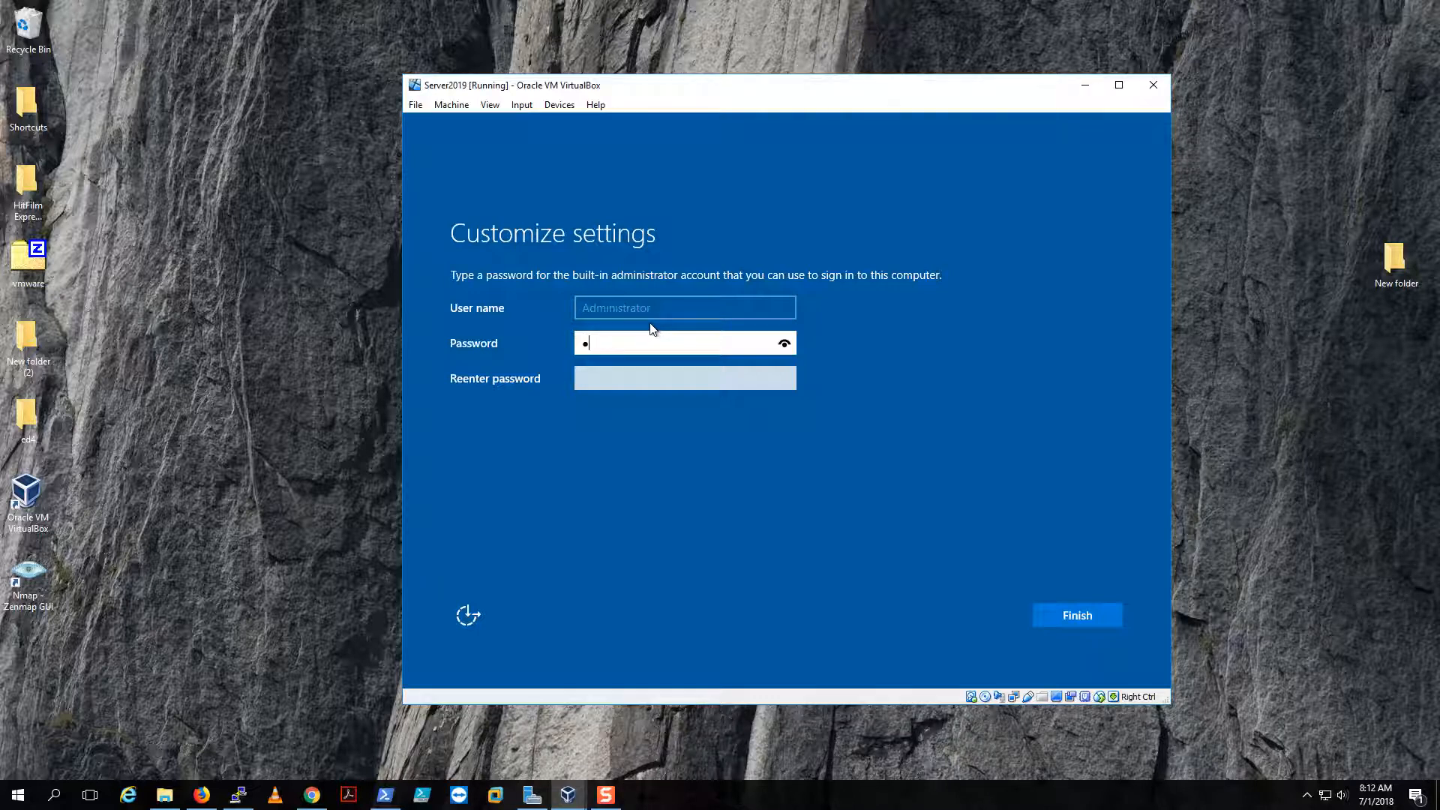
{"action": "type", "text": "a$$w0rd!"}
{"action": "key", "text": "Tab"}
{"action": "type", "text": "Pa"}
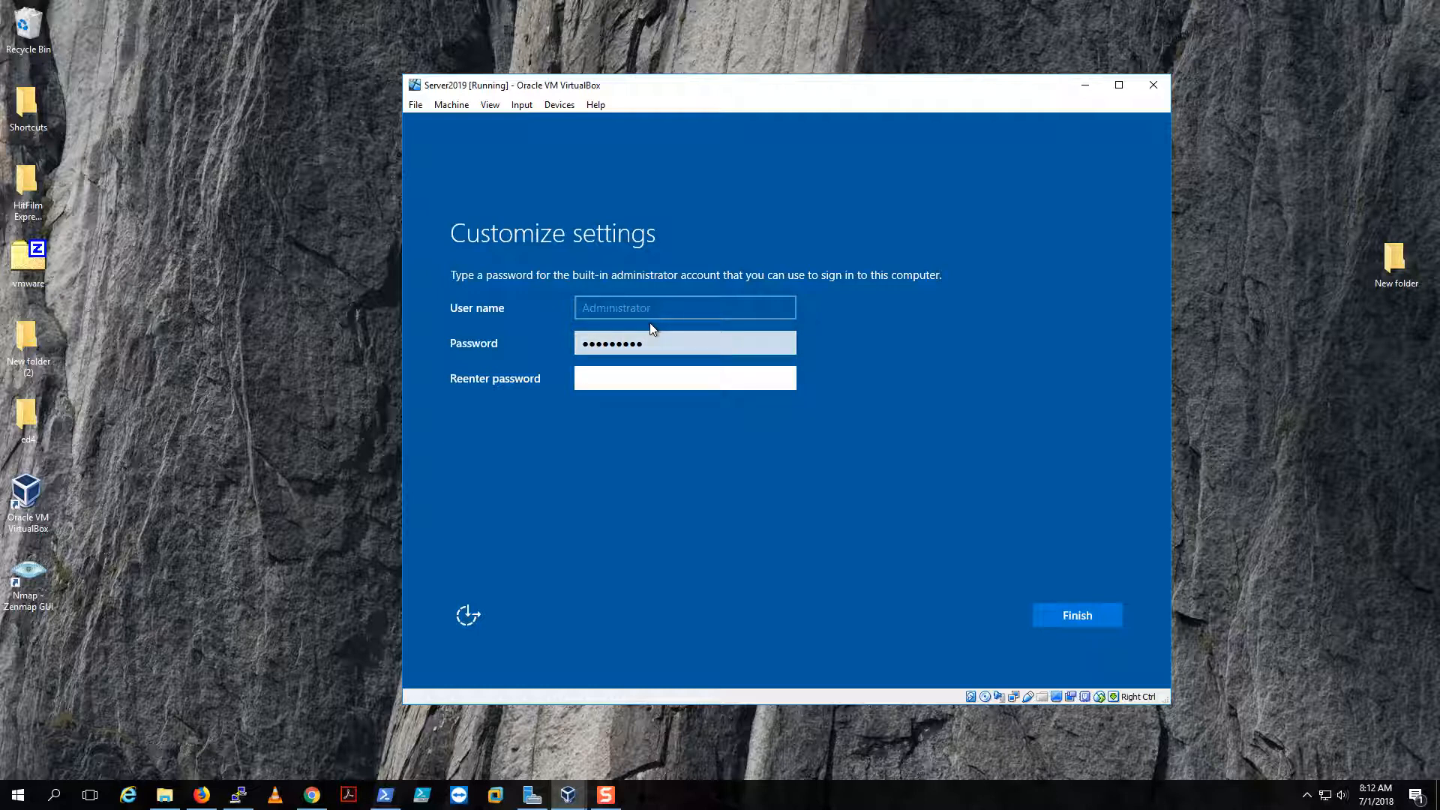
{"action": "type", "text": "$$w0rd!"}
{"action": "left_click", "coordinate": [1049, 619]}
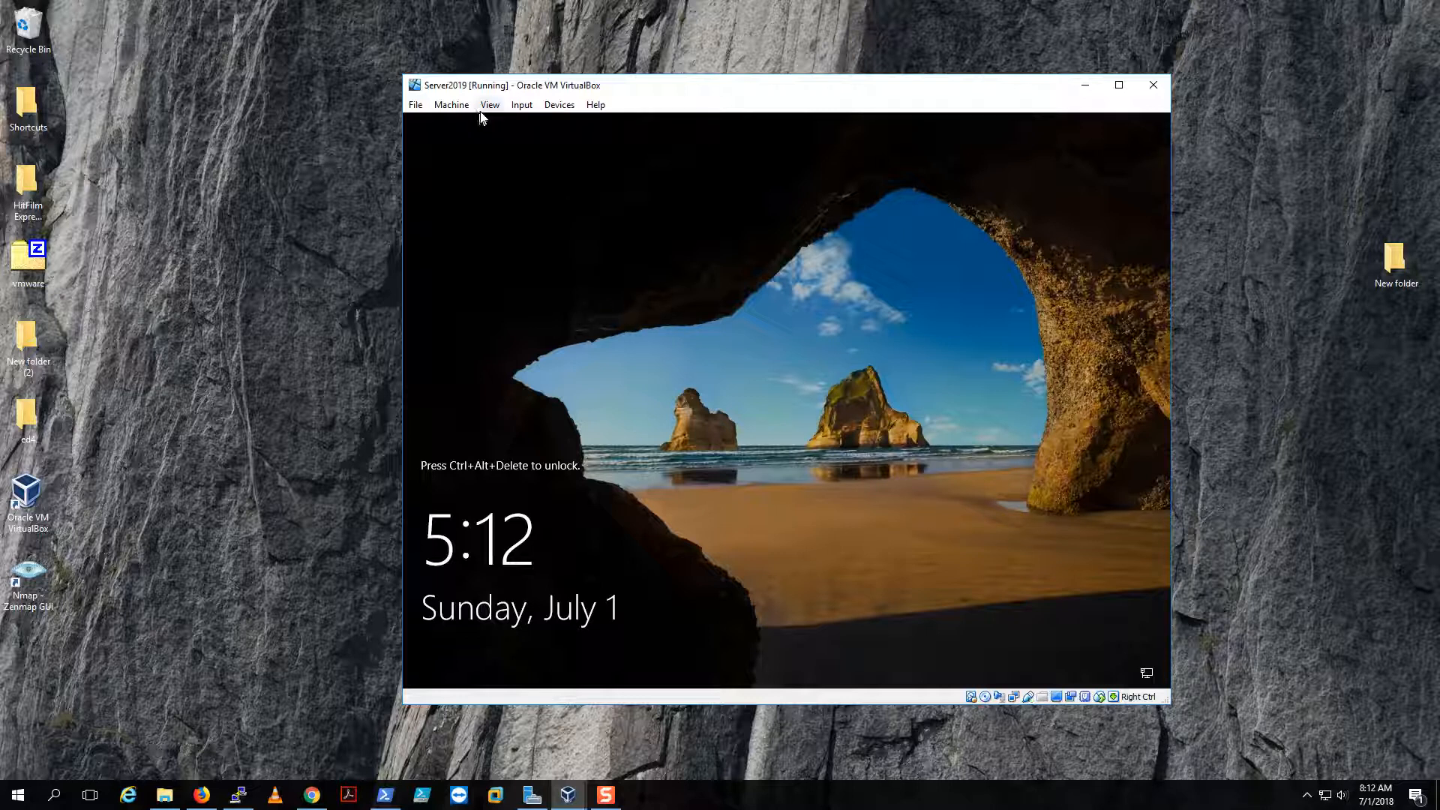
- Send Ctrl-Alt-Del to the VM through Input > Keyboard to unlock the lock screen
{"action": "left_click", "coordinate": [549, 109]}
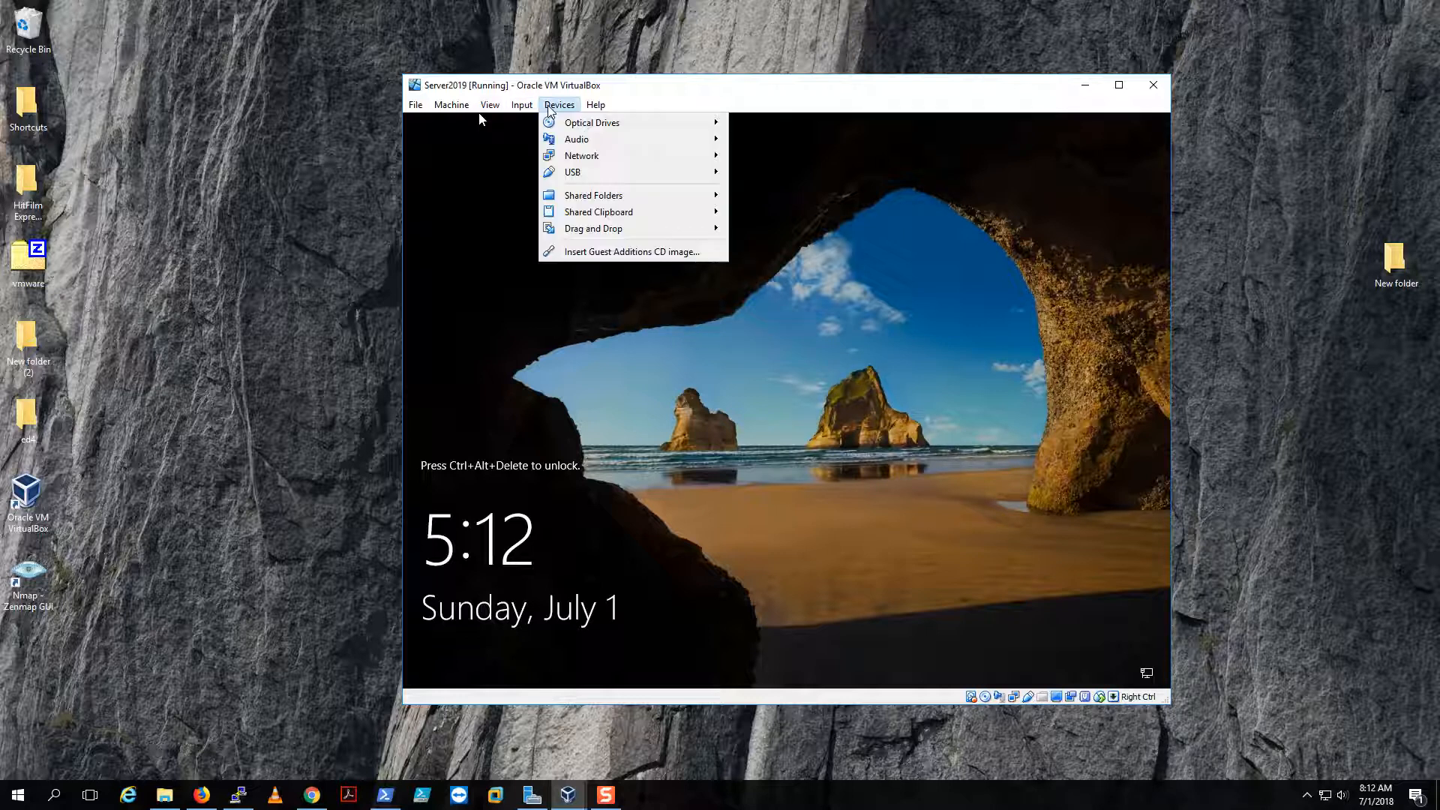
{"action": "mouse_move", "coordinate": [485, 107]}
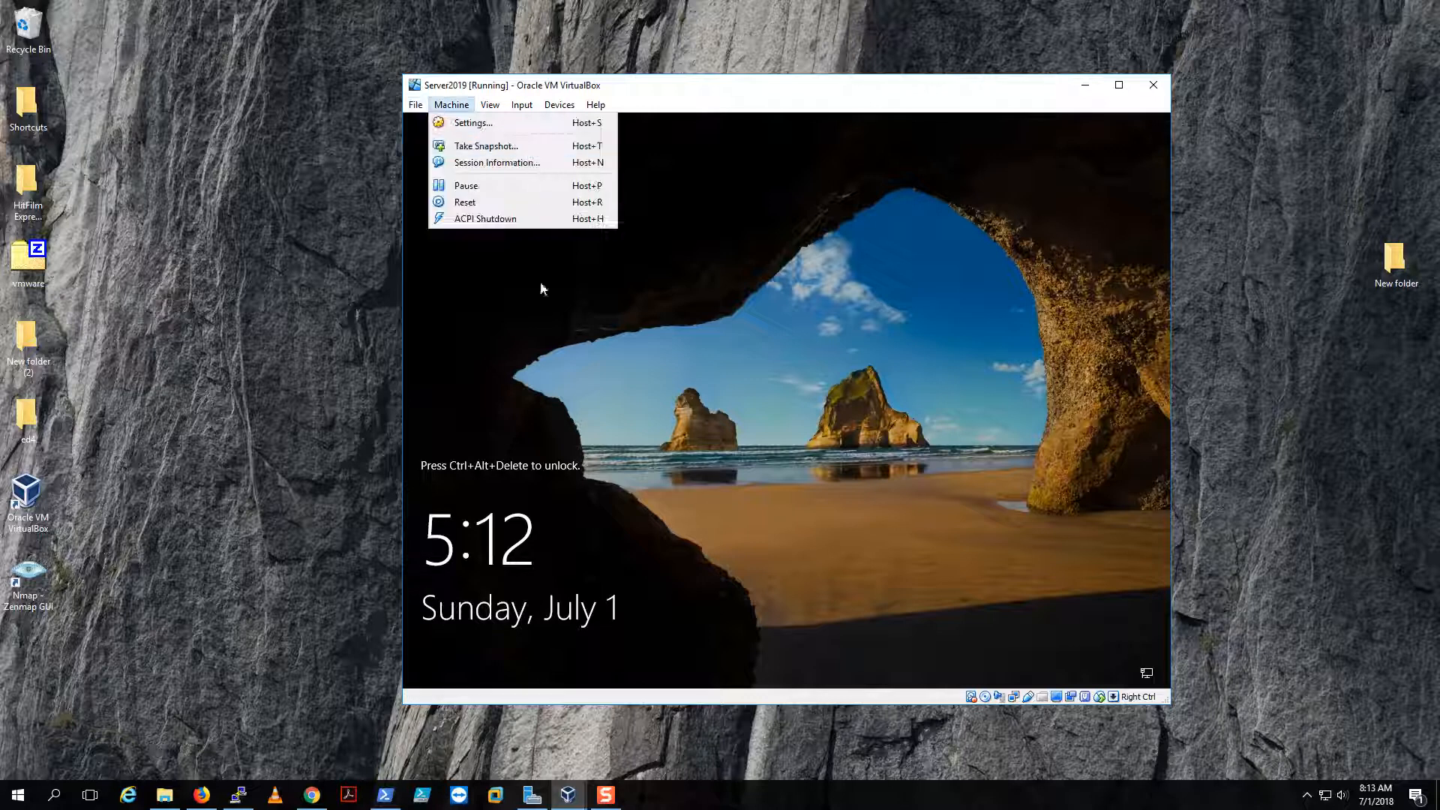
{"action": "left_click", "coordinate": [572, 349]}
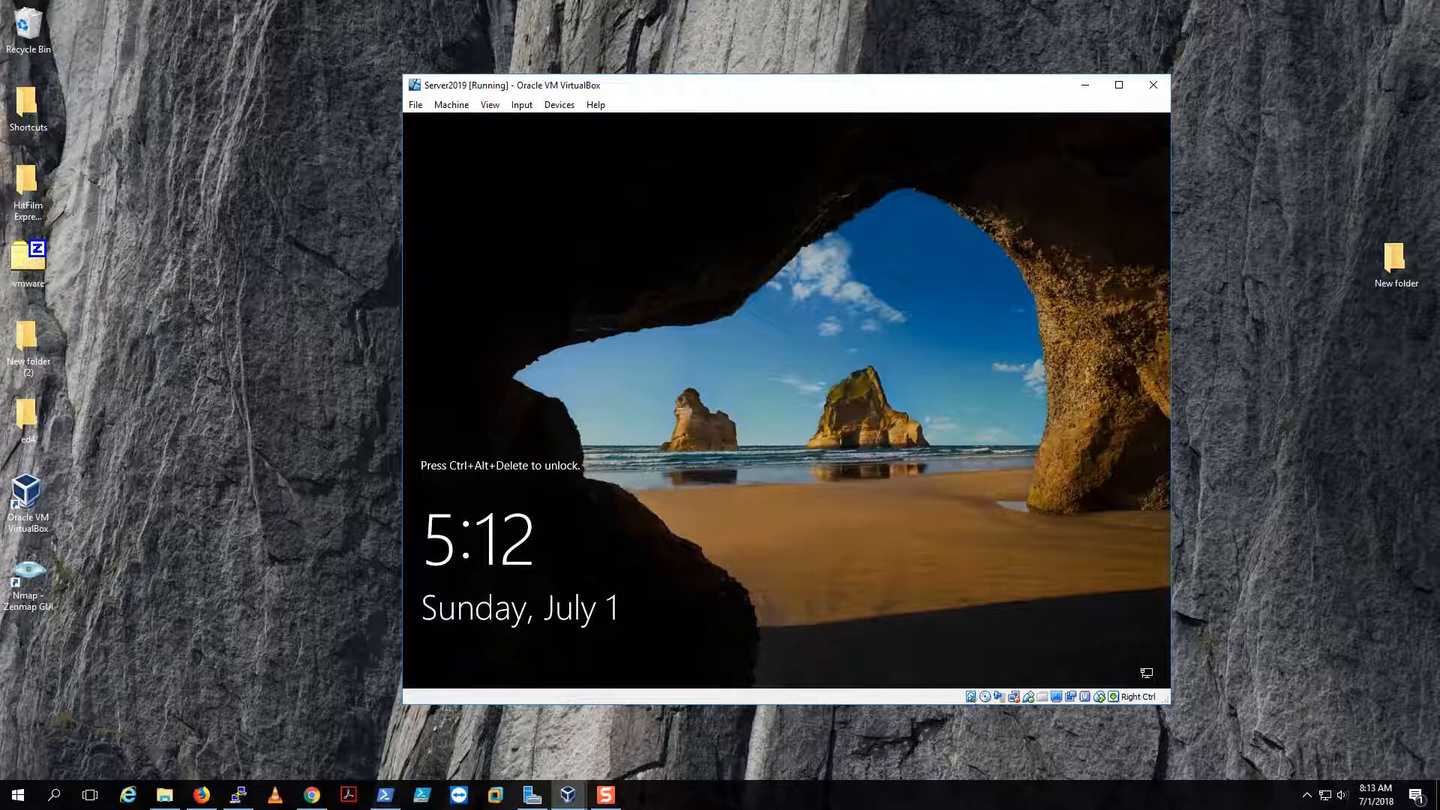
{"action": "left_click", "coordinate": [519, 105]}
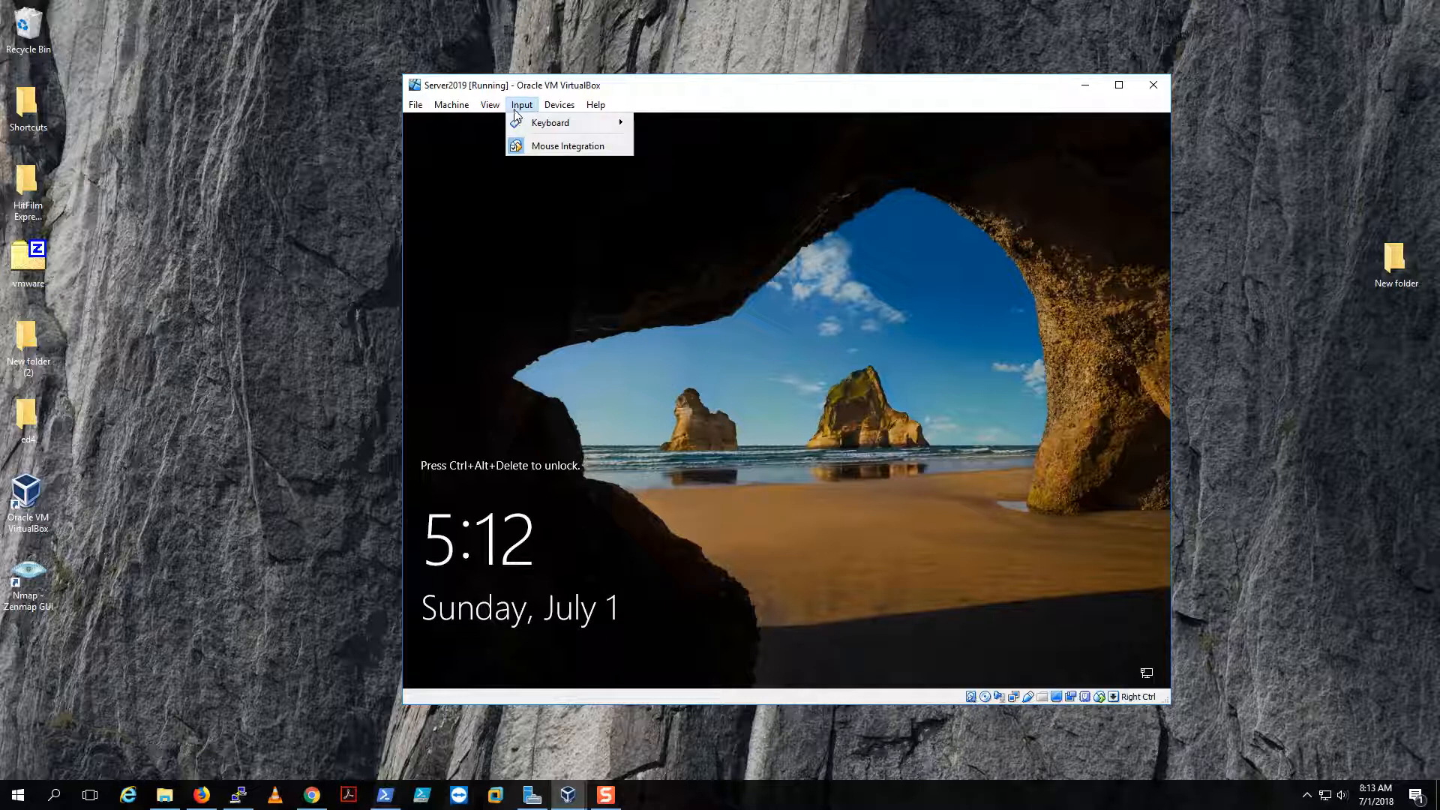
{"action": "mouse_move", "coordinate": [571, 123]}
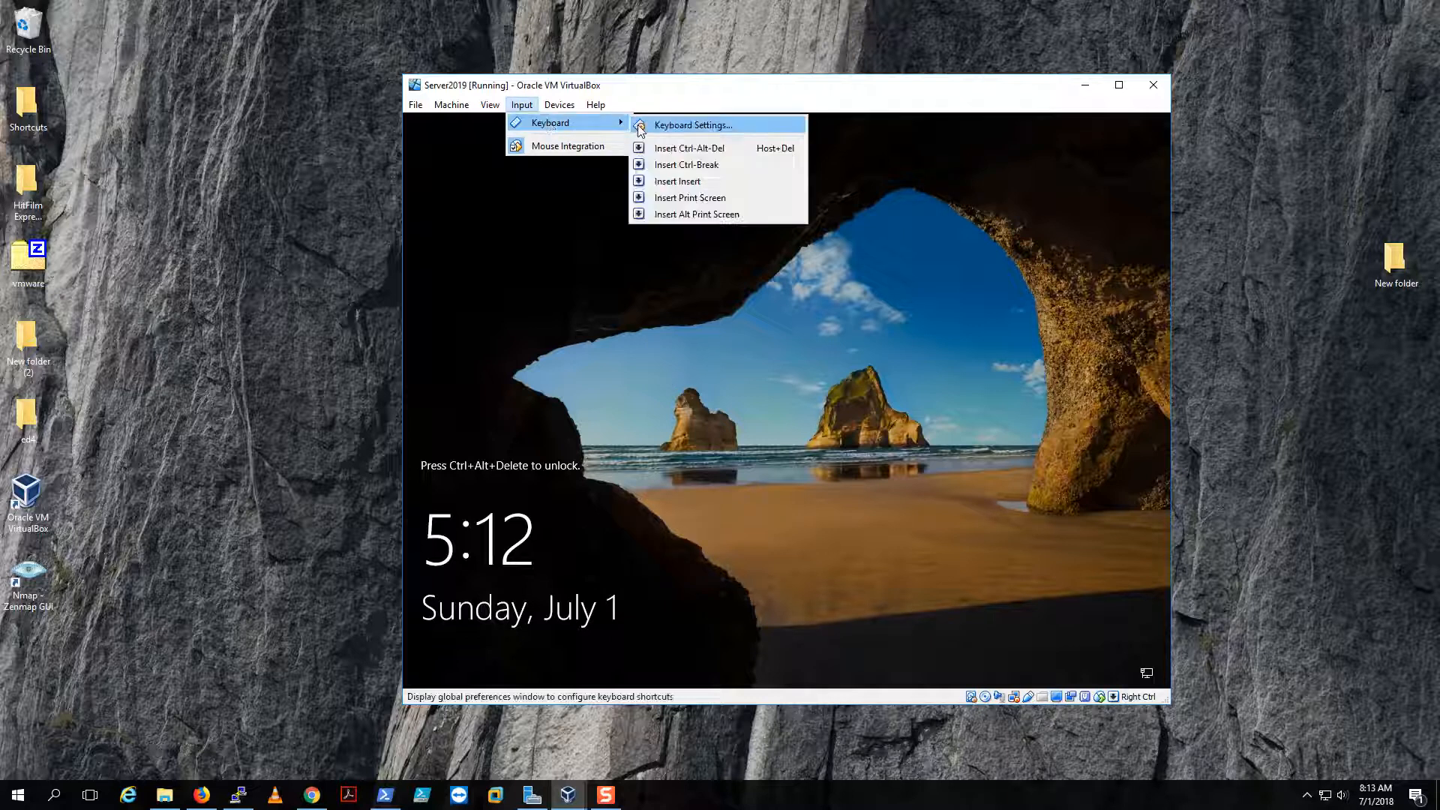
{"action": "left_click", "coordinate": [728, 153]}
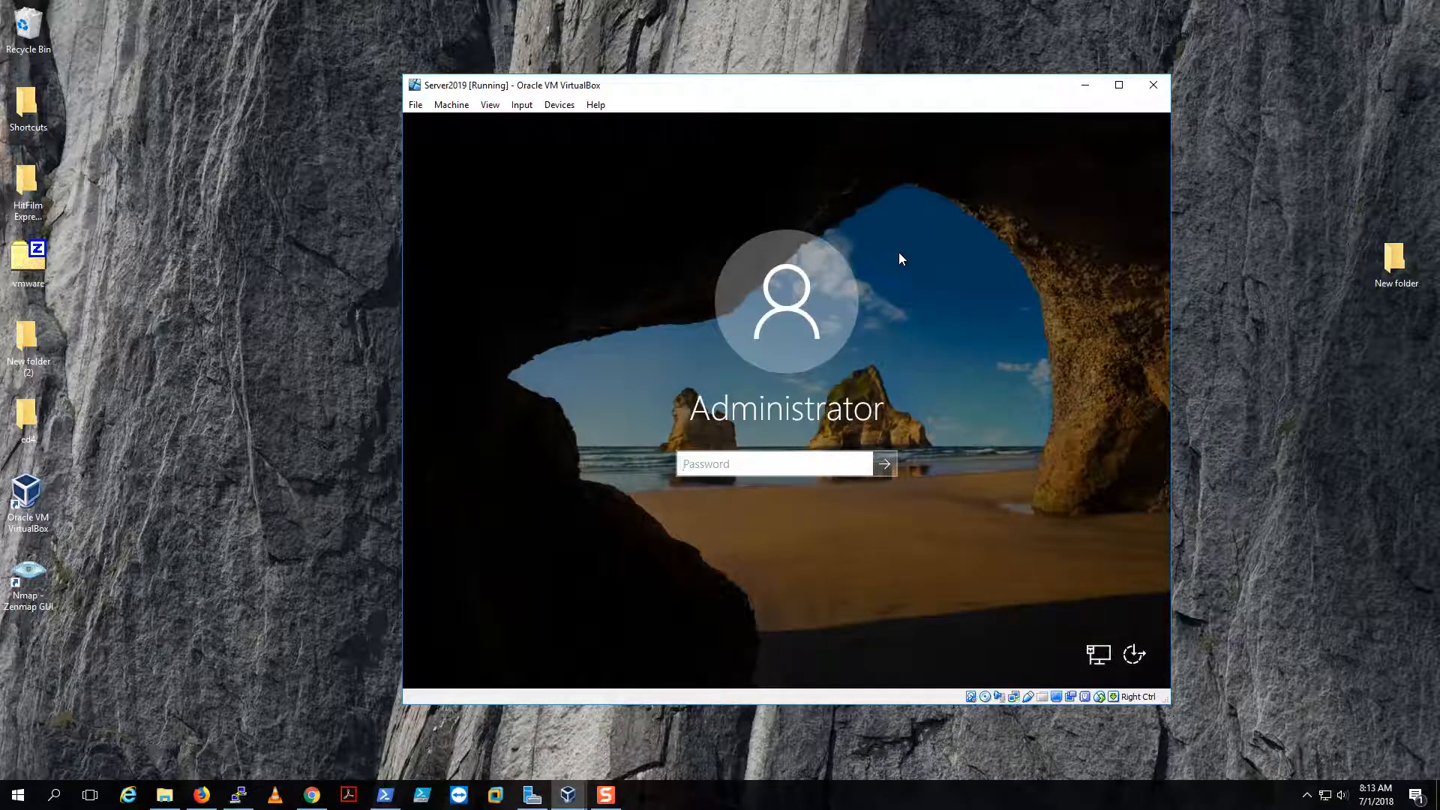
- Sign in as Administrator with the account password, correcting a mistyped entry first
{"action": "type", "text": "P"}
{"action": "key", "text": "BackSpace"}
{"action": "key", "text": "BackSpace"}
{"action": "key", "text": "BackSpace"}
{"action": "key", "text": "BackSpace"}
{"action": "type", "text": "P"}
{"action": "key", "text": "Return"}
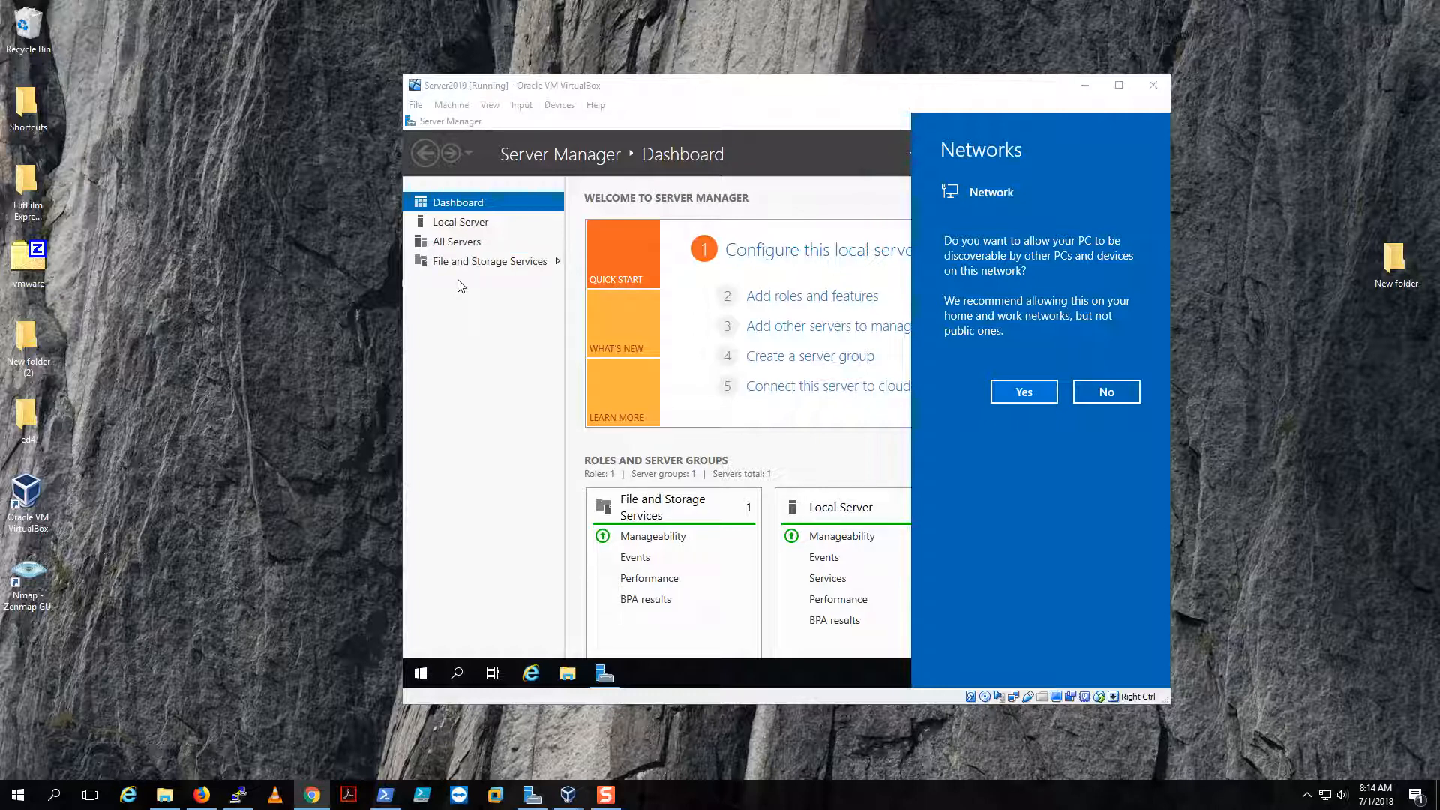
- Dismiss the Networks prompt, switch the VM to Scaled Mode, and maximize its window
{"action": "left_click", "coordinate": [512, 370]}
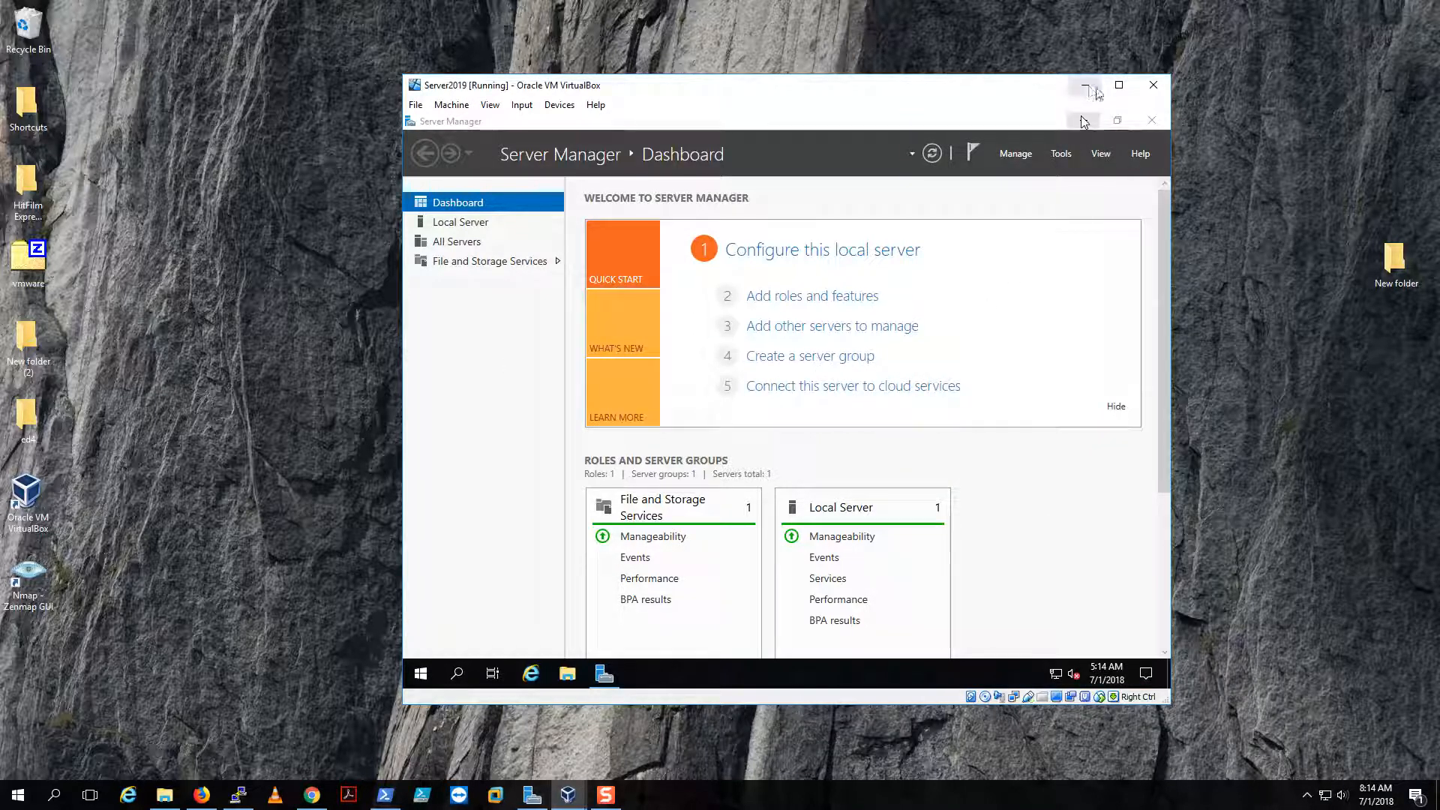
{"action": "left_click", "coordinate": [489, 104]}
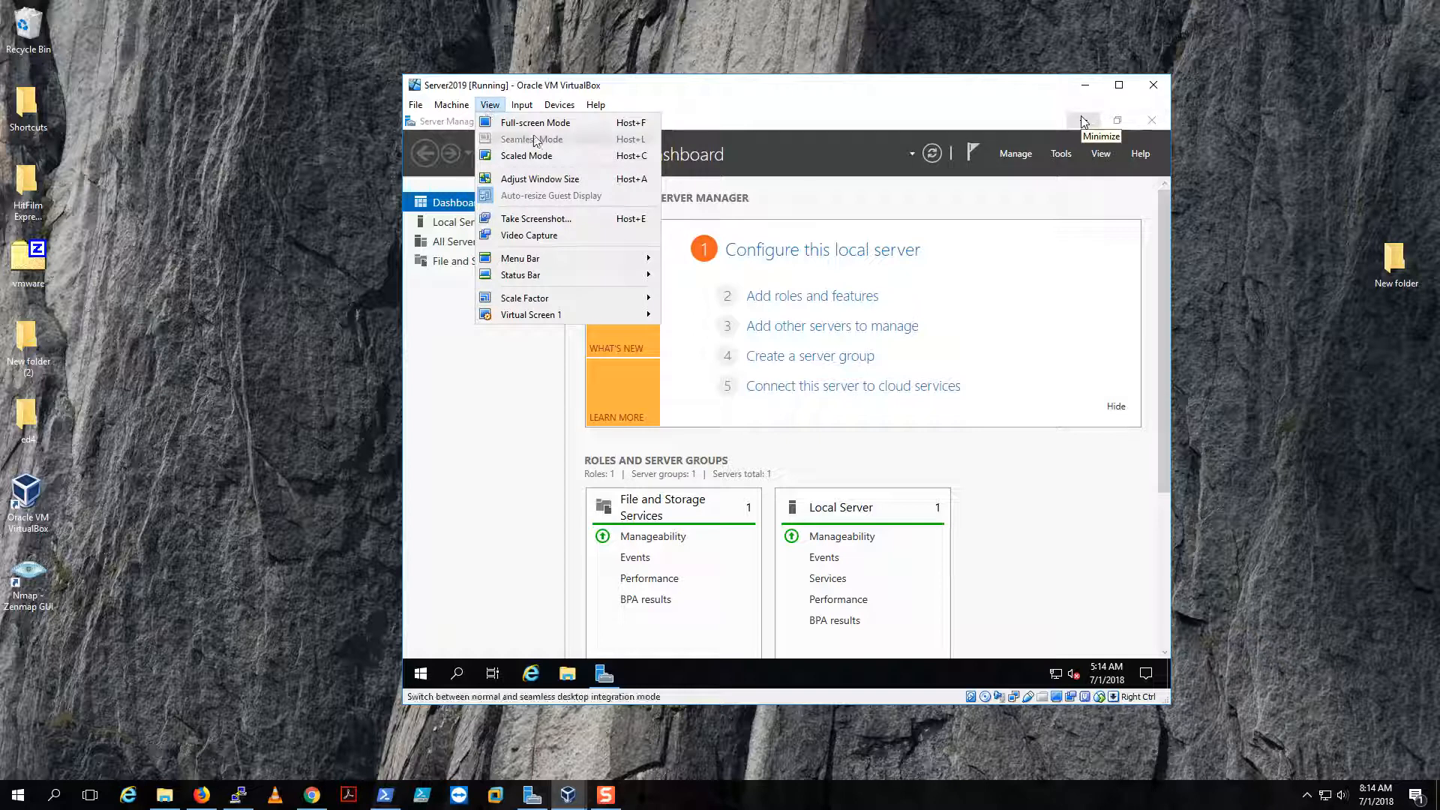
{"action": "left_click", "coordinate": [543, 156]}
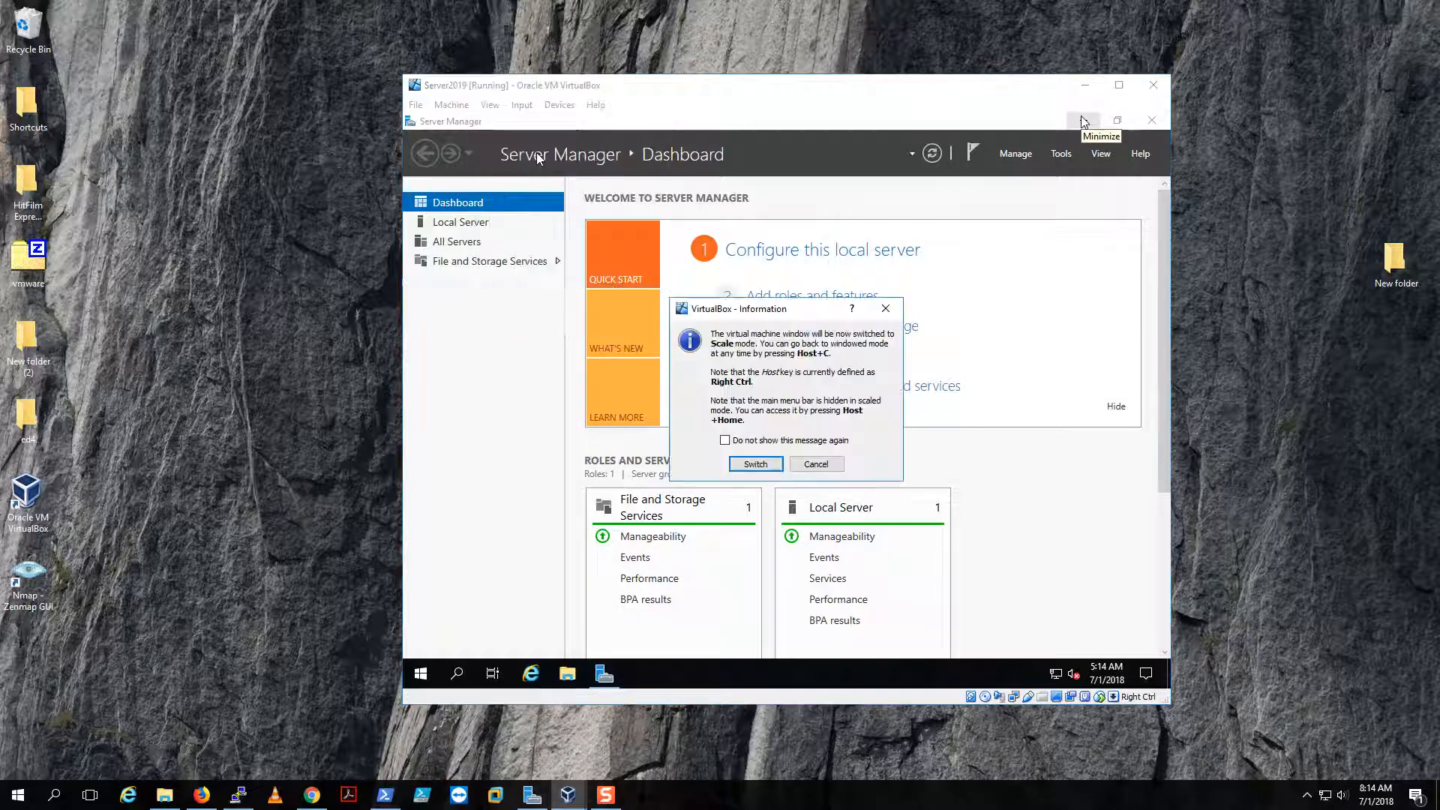
{"action": "left_click", "coordinate": [748, 464]}
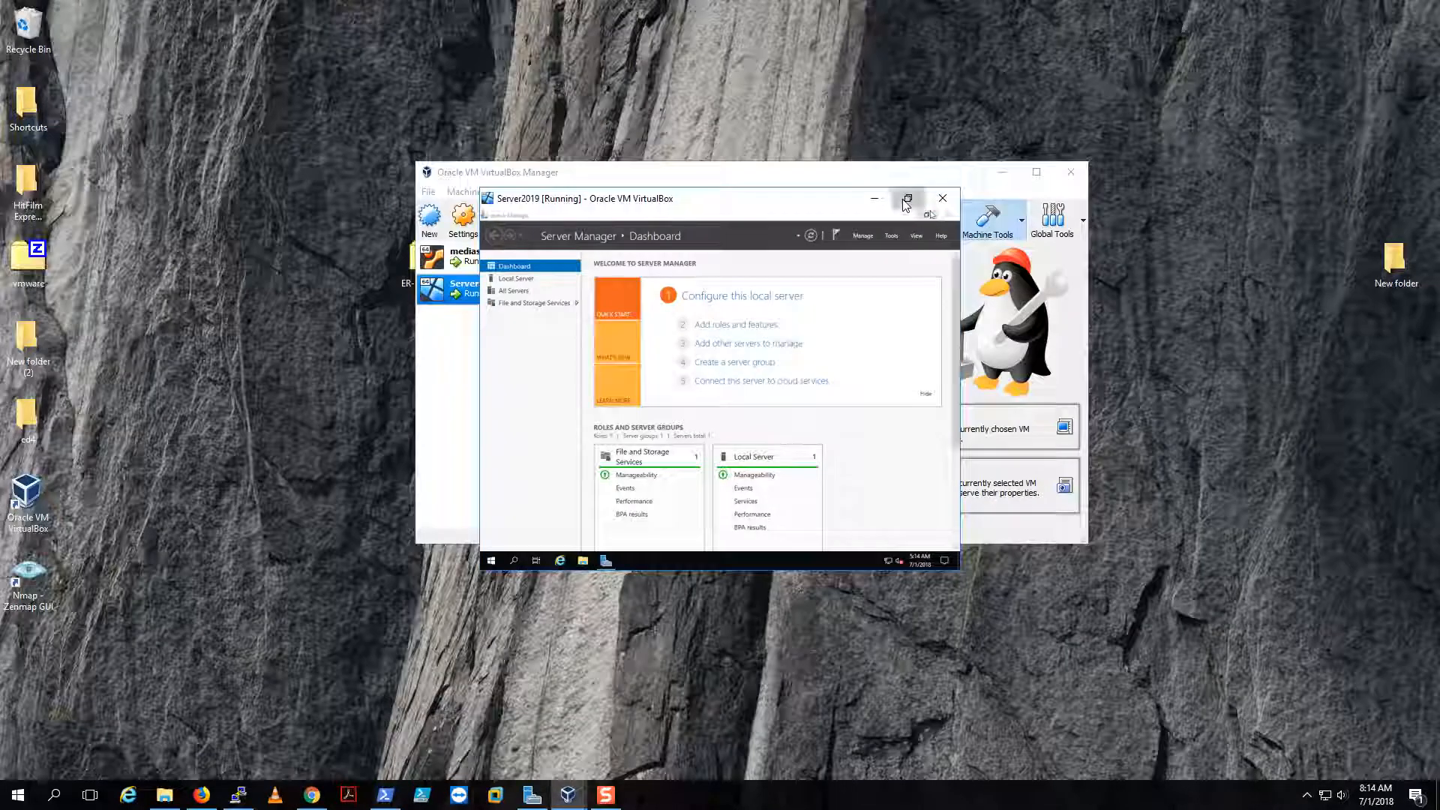
{"action": "left_click", "coordinate": [907, 198]}
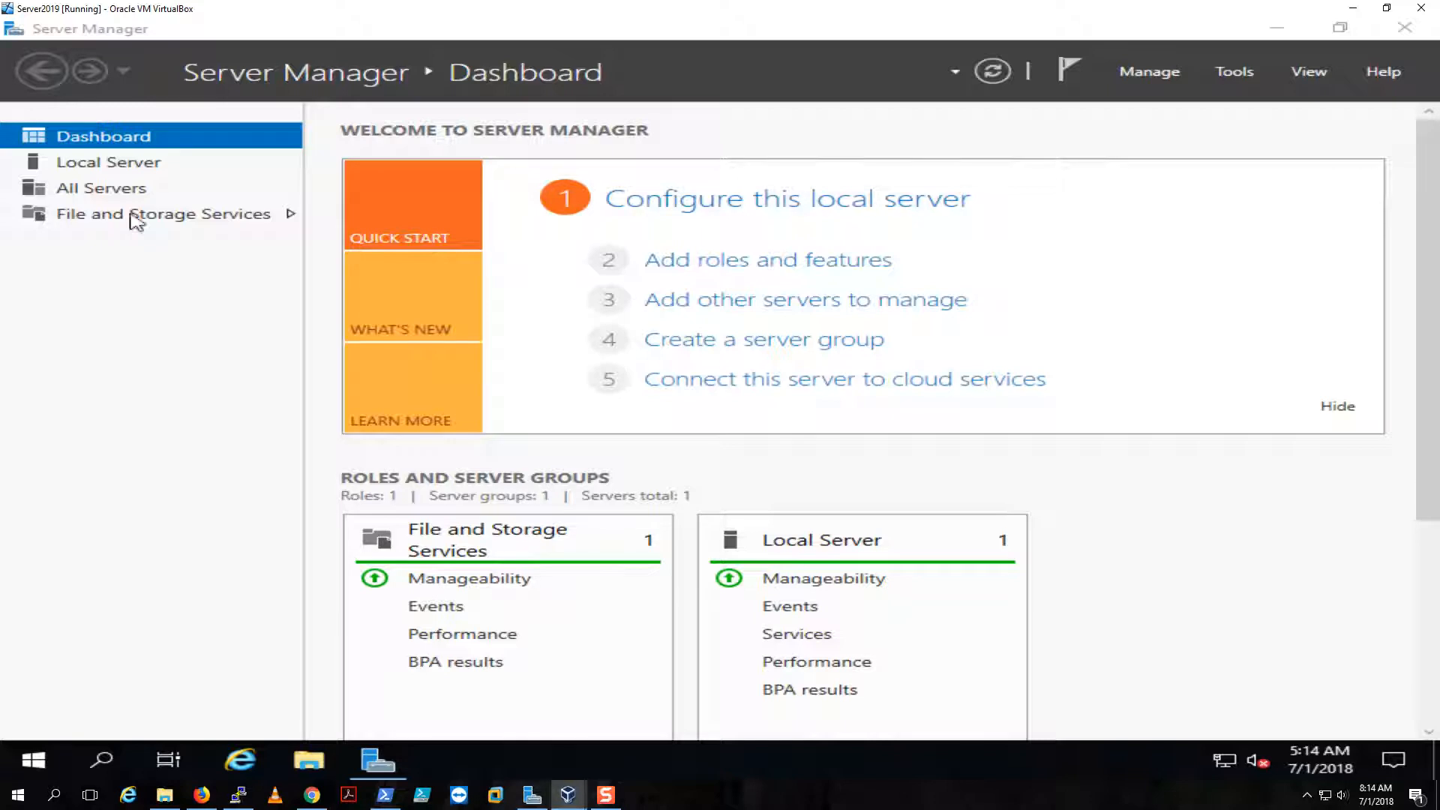
{"action": "left_click", "coordinate": [68, 162]}
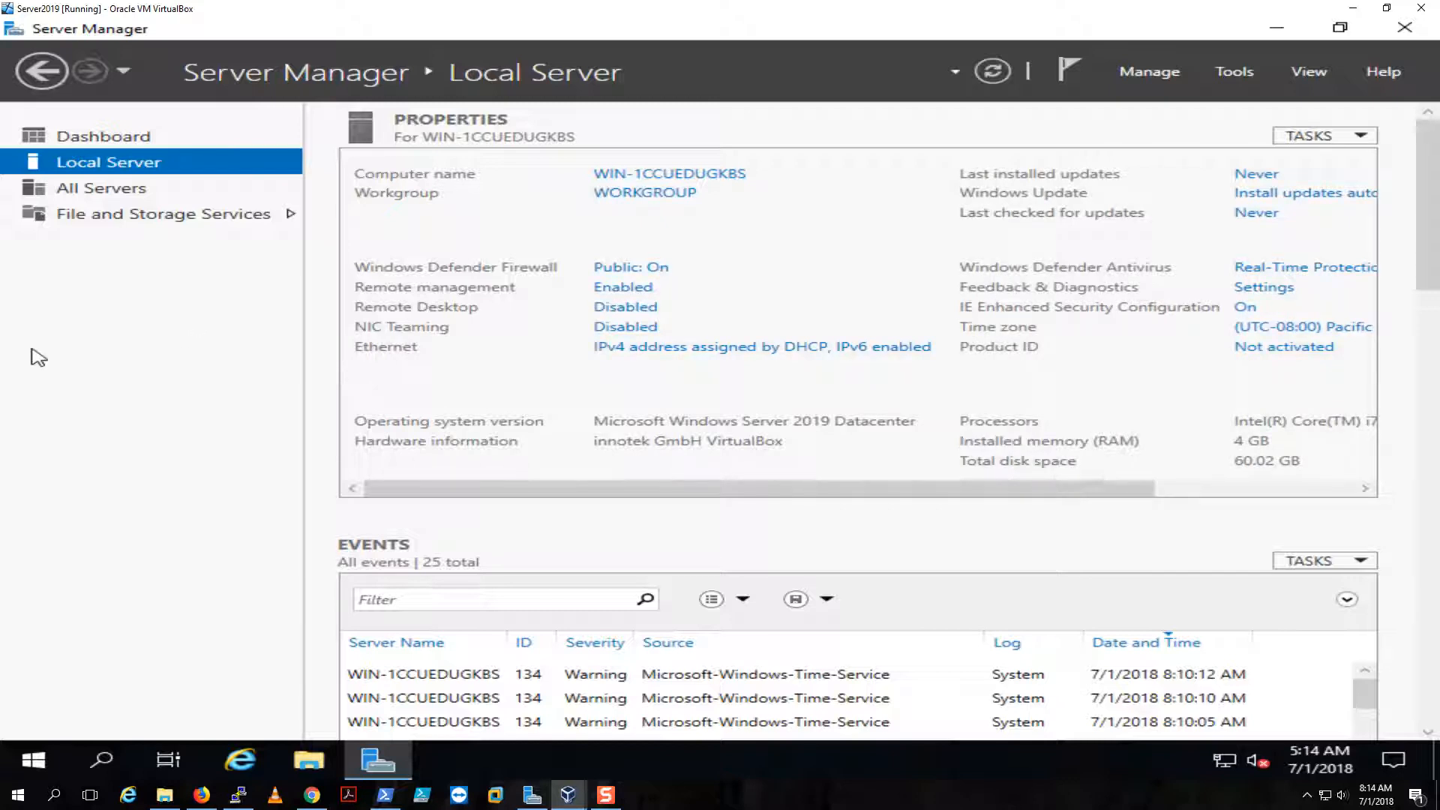
{"action": "key", "text": "alt+Tab"}
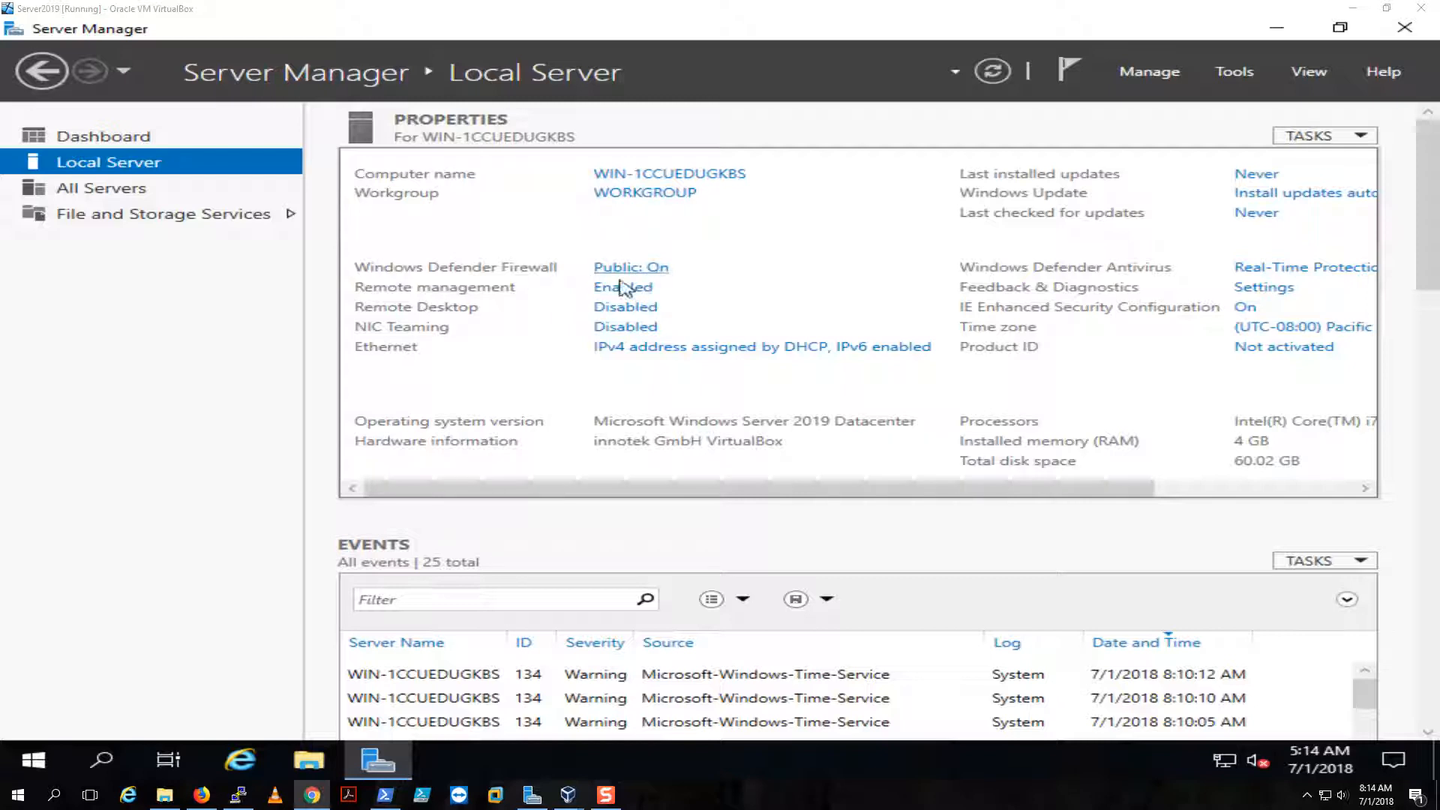
{"action": "left_click", "coordinate": [659, 349]}
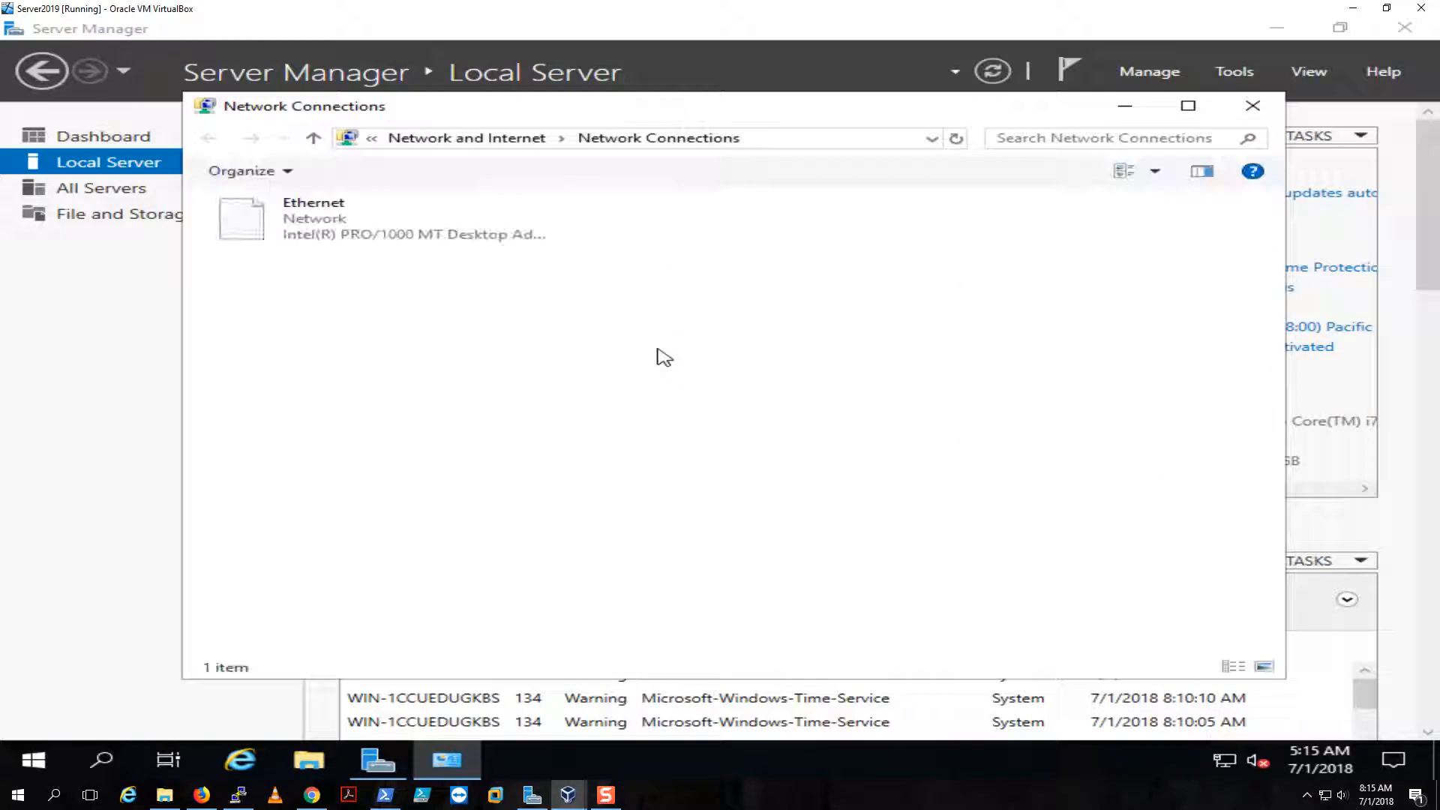
{"action": "left_click", "coordinate": [330, 225]}
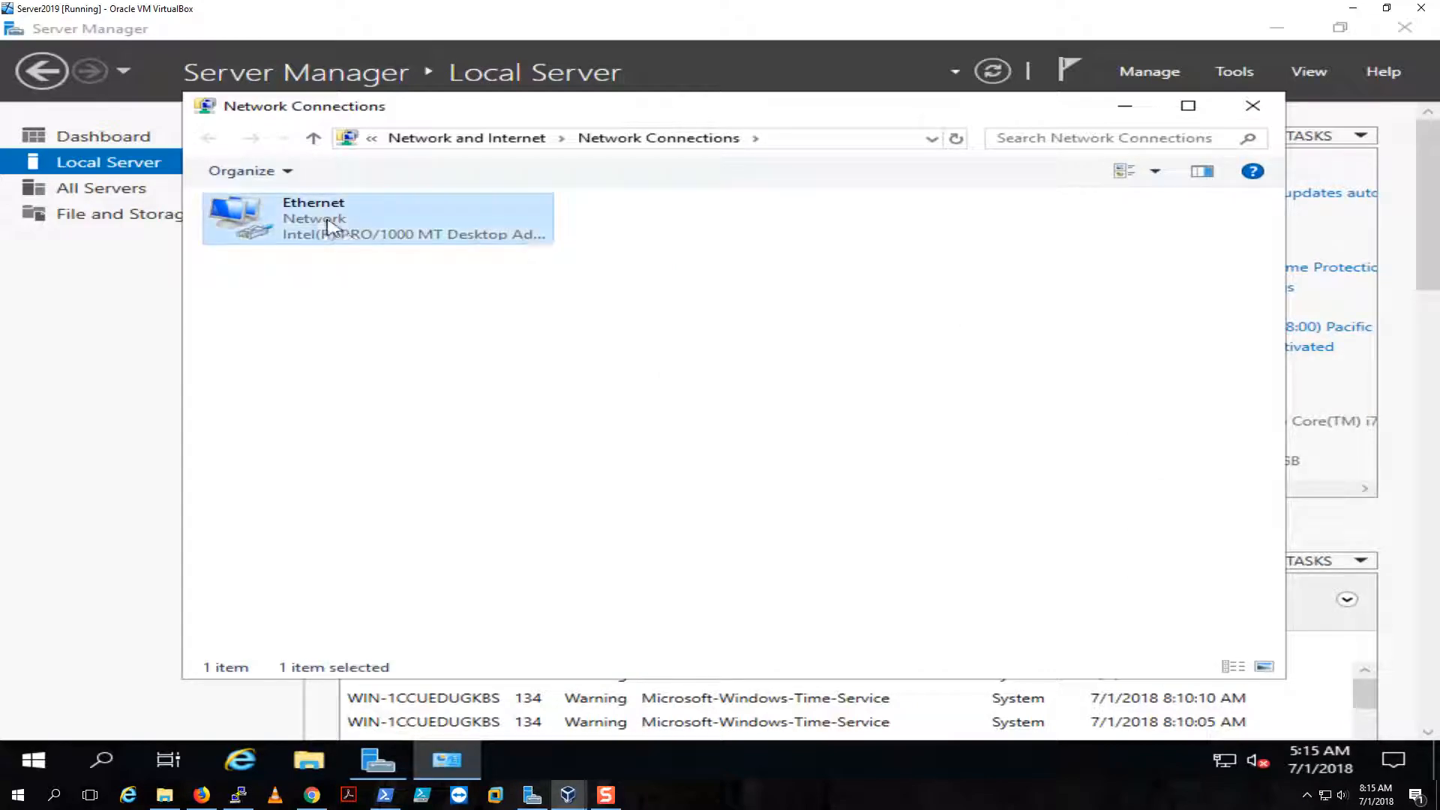
{"action": "right_click", "coordinate": [330, 225]}
{"action": "left_click", "coordinate": [398, 403]}
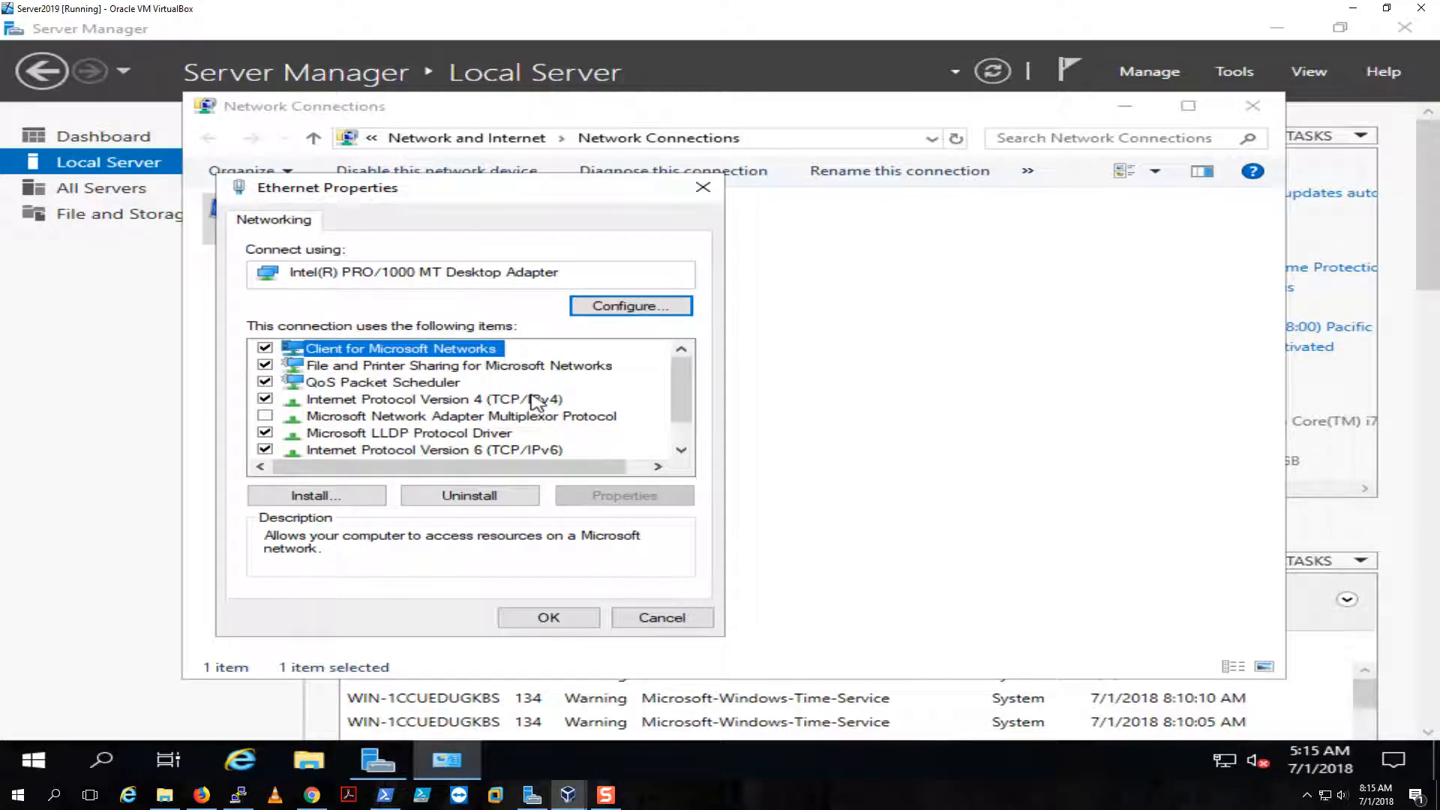
{"action": "left_click", "coordinate": [536, 399]}
{"action": "left_click", "coordinate": [624, 497]}
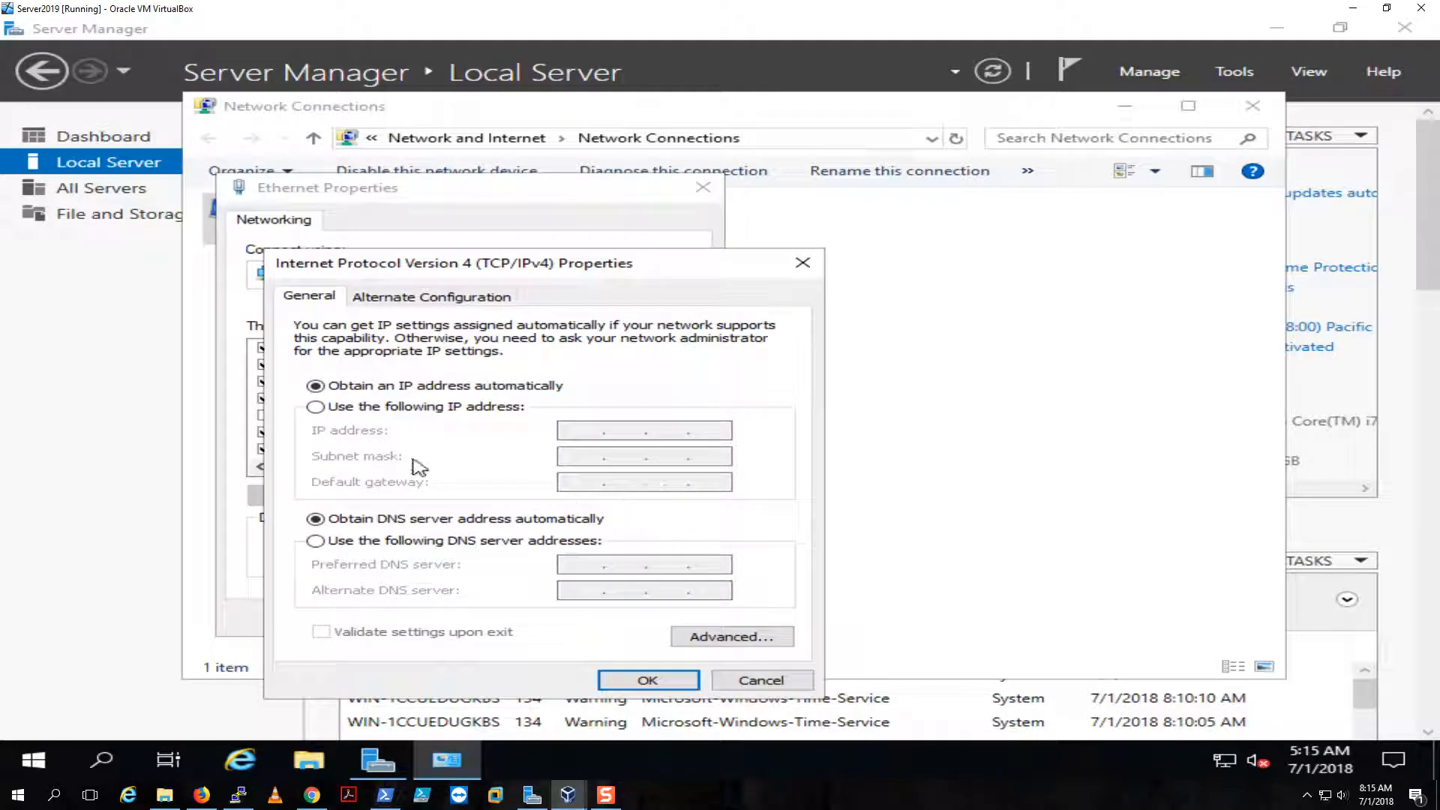
{"action": "left_click", "coordinate": [316, 406]}
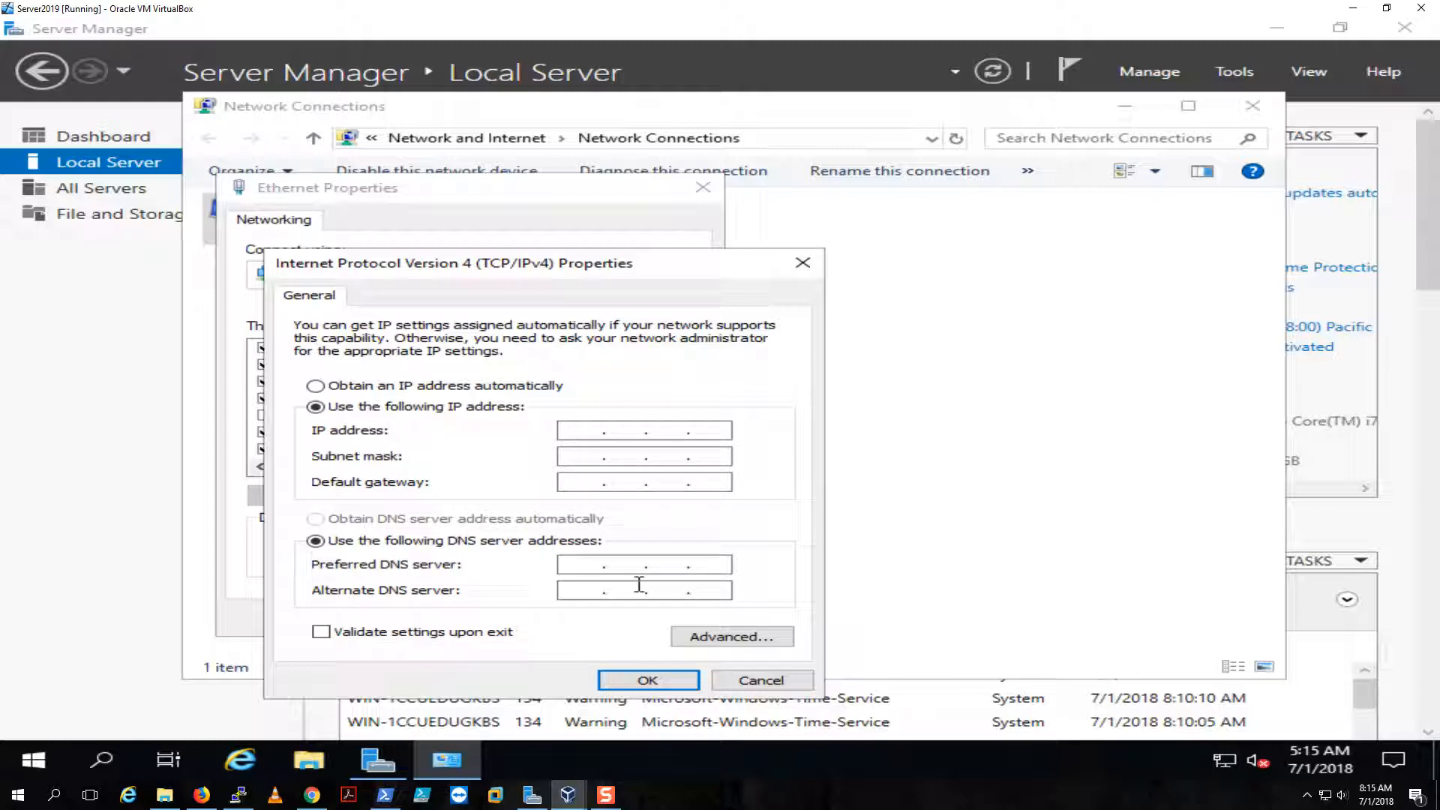
{"action": "left_click", "coordinate": [763, 685]}
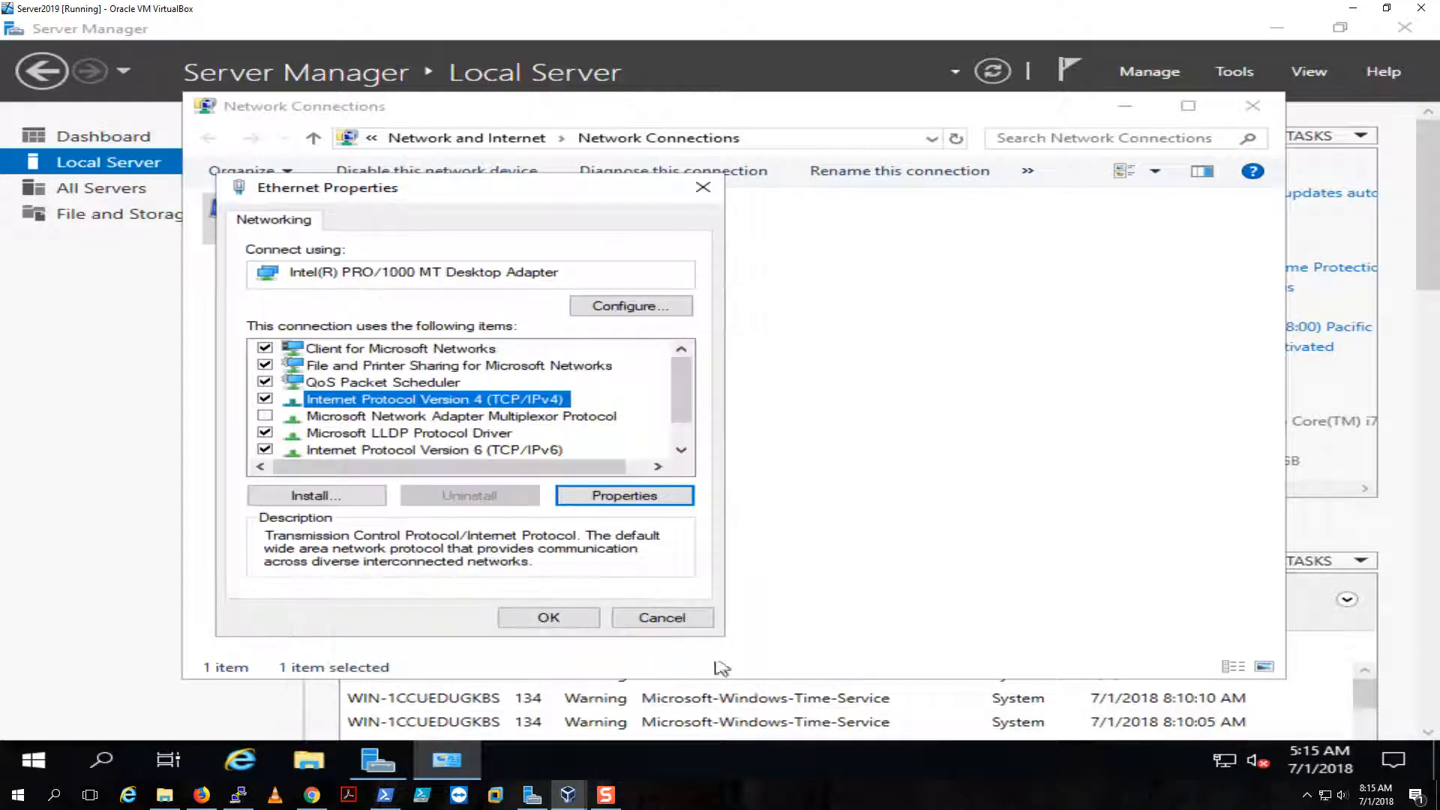
{"action": "left_click", "coordinate": [651, 619]}
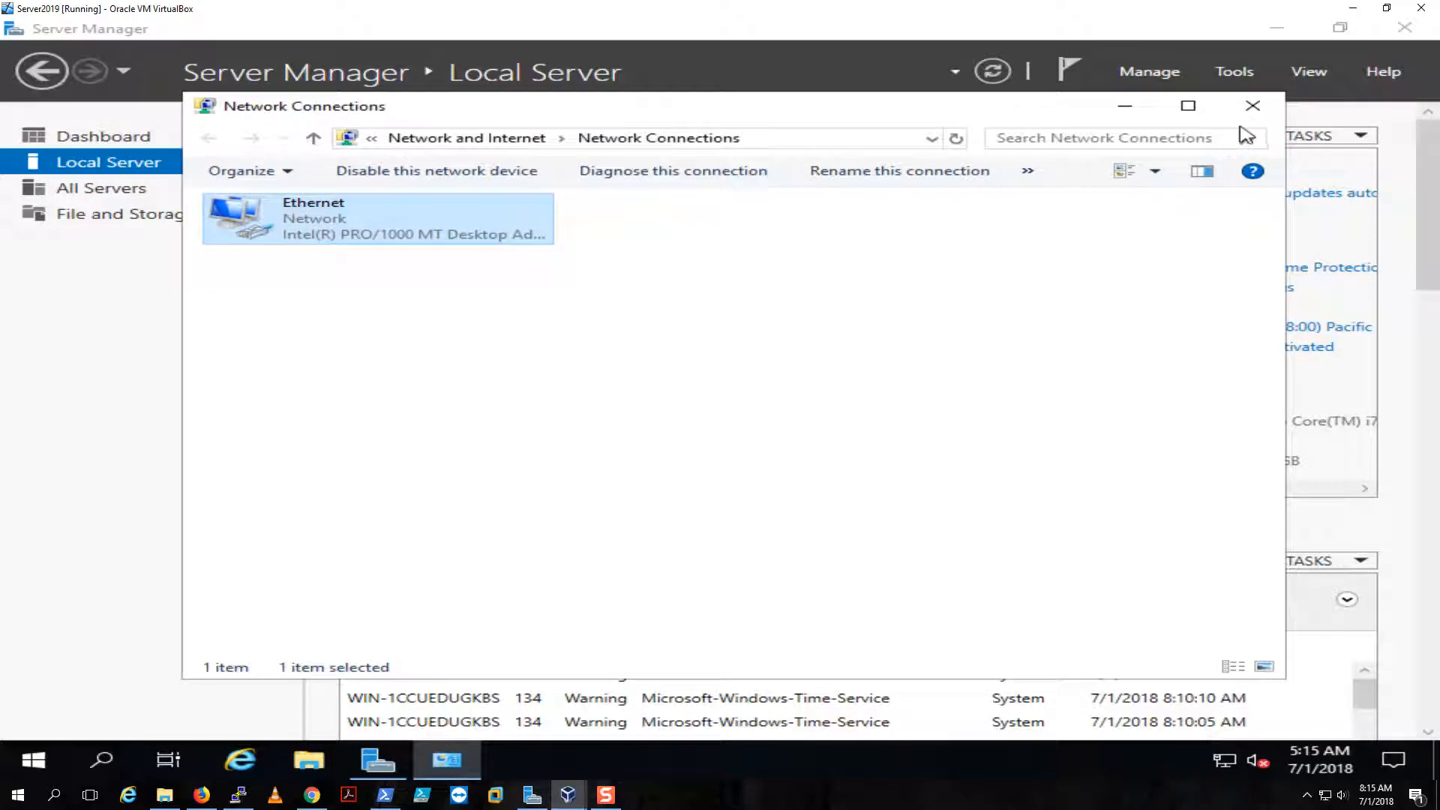
{"action": "left_click", "coordinate": [1253, 105]}
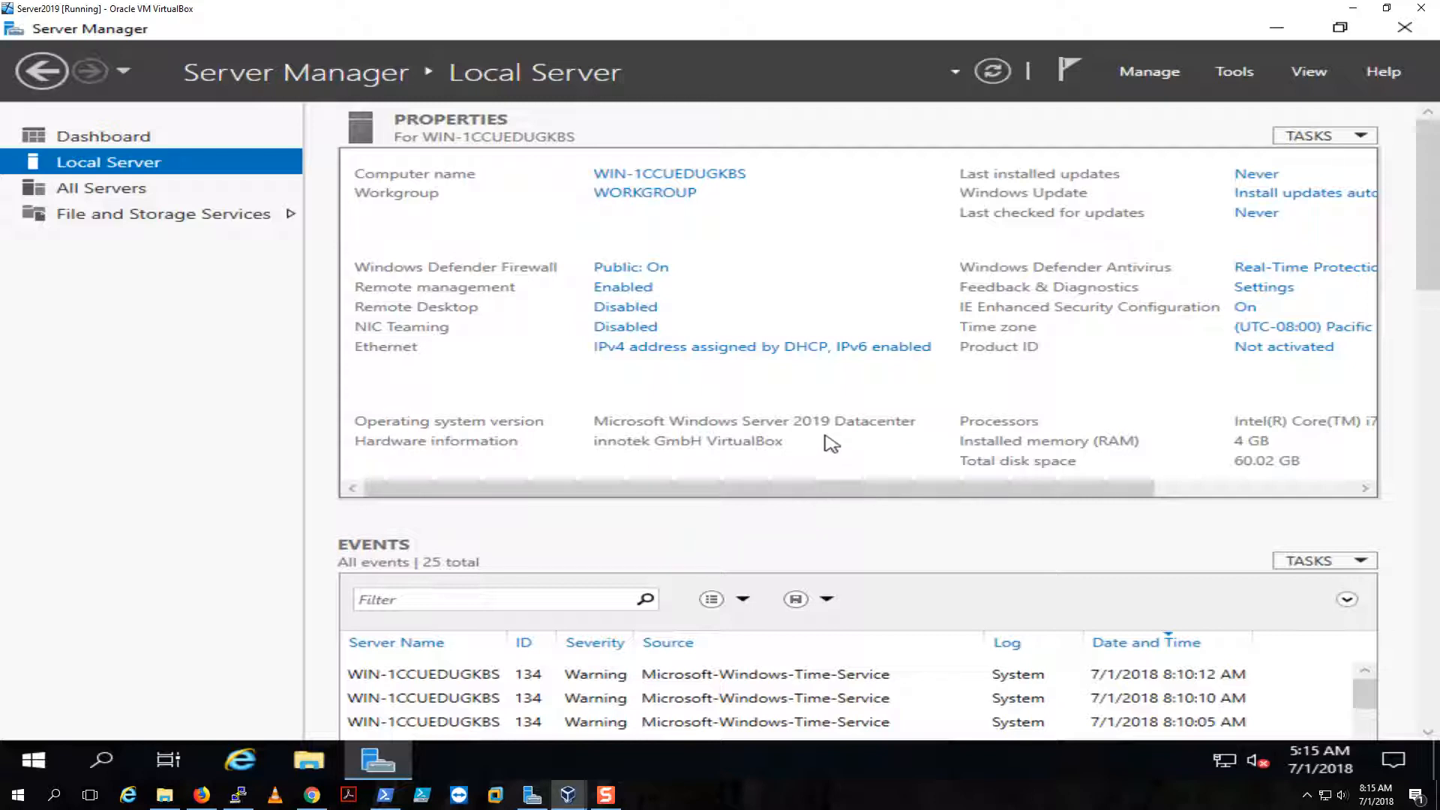
{"action": "left_click", "coordinate": [1155, 73]}
{"action": "left_click", "coordinate": [1182, 98]}
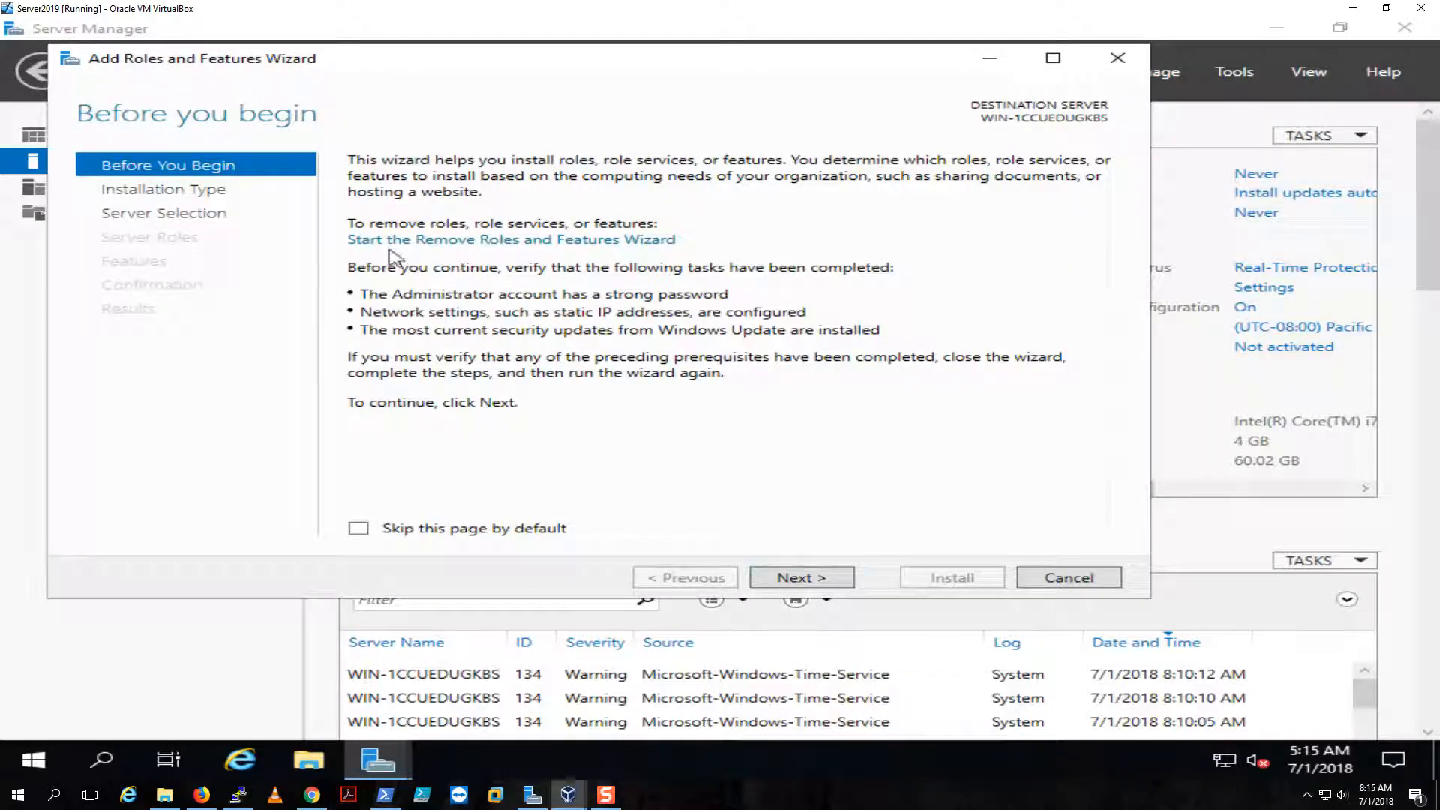
{"action": "left_click", "coordinate": [814, 581]}
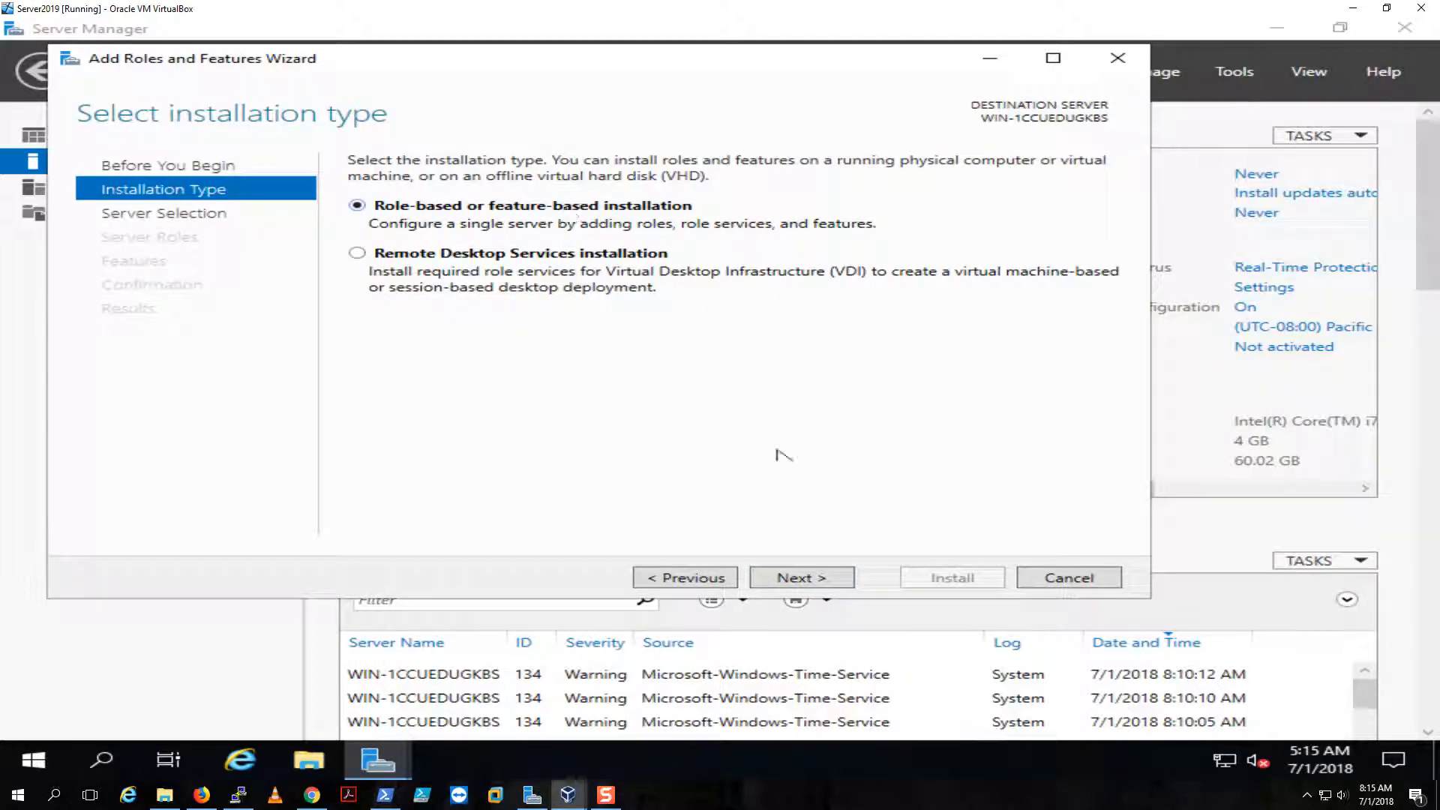
{"action": "left_click", "coordinate": [785, 579]}
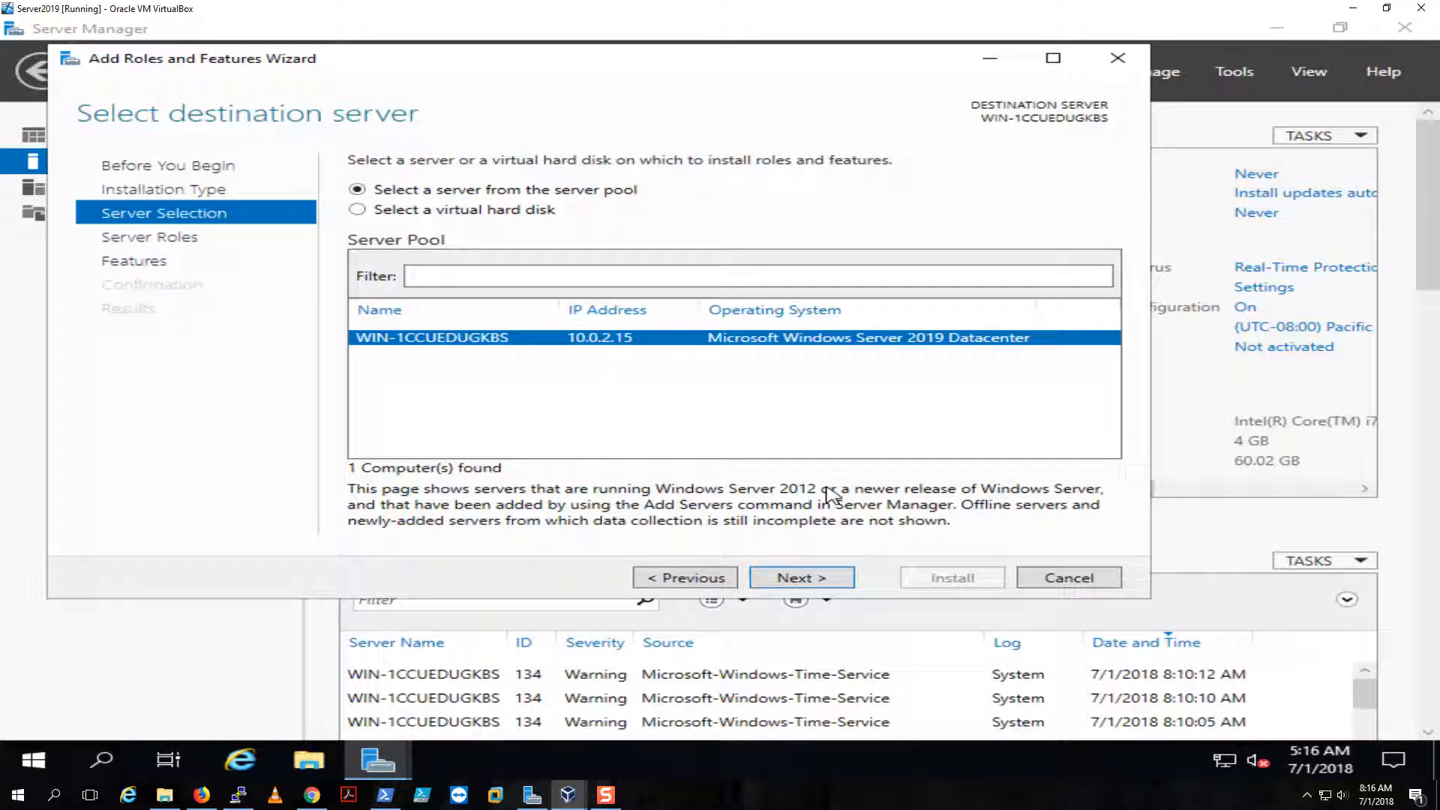
{"action": "left_click", "coordinate": [1060, 579]}
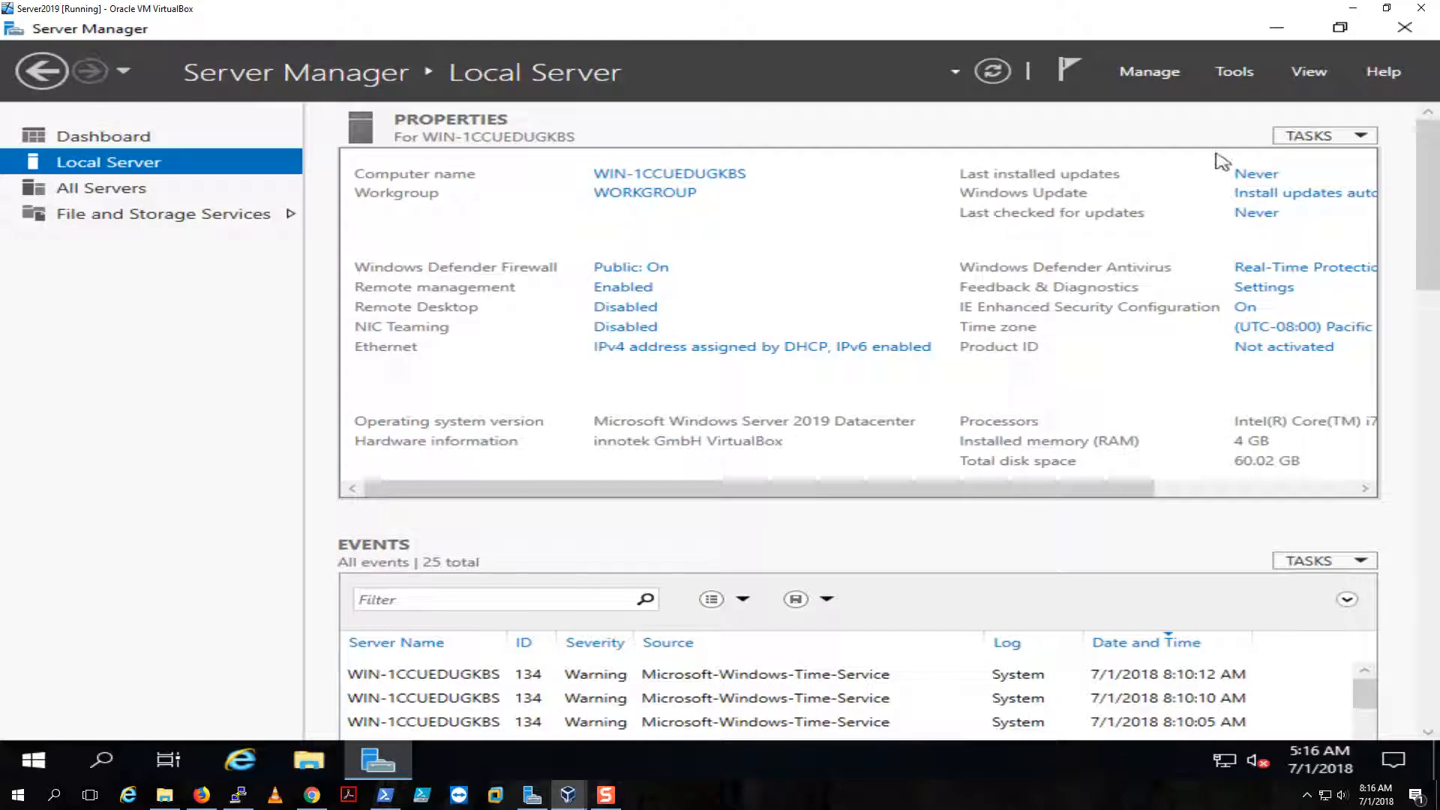
- Minimize Server Manager to show the desktop, leaving the Tools menu unused
{"action": "left_click", "coordinate": [1236, 78]}
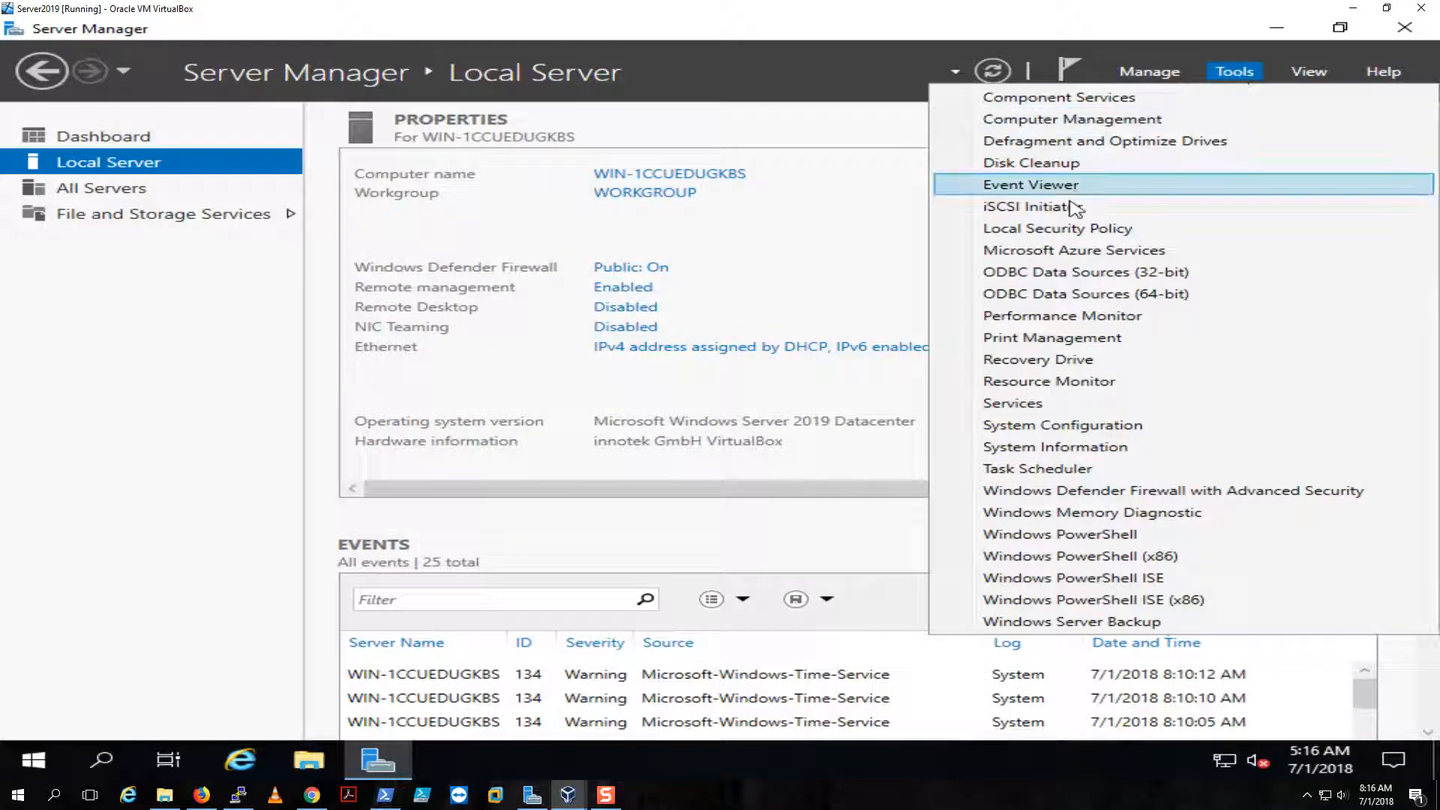
{"action": "left_click", "coordinate": [844, 243]}
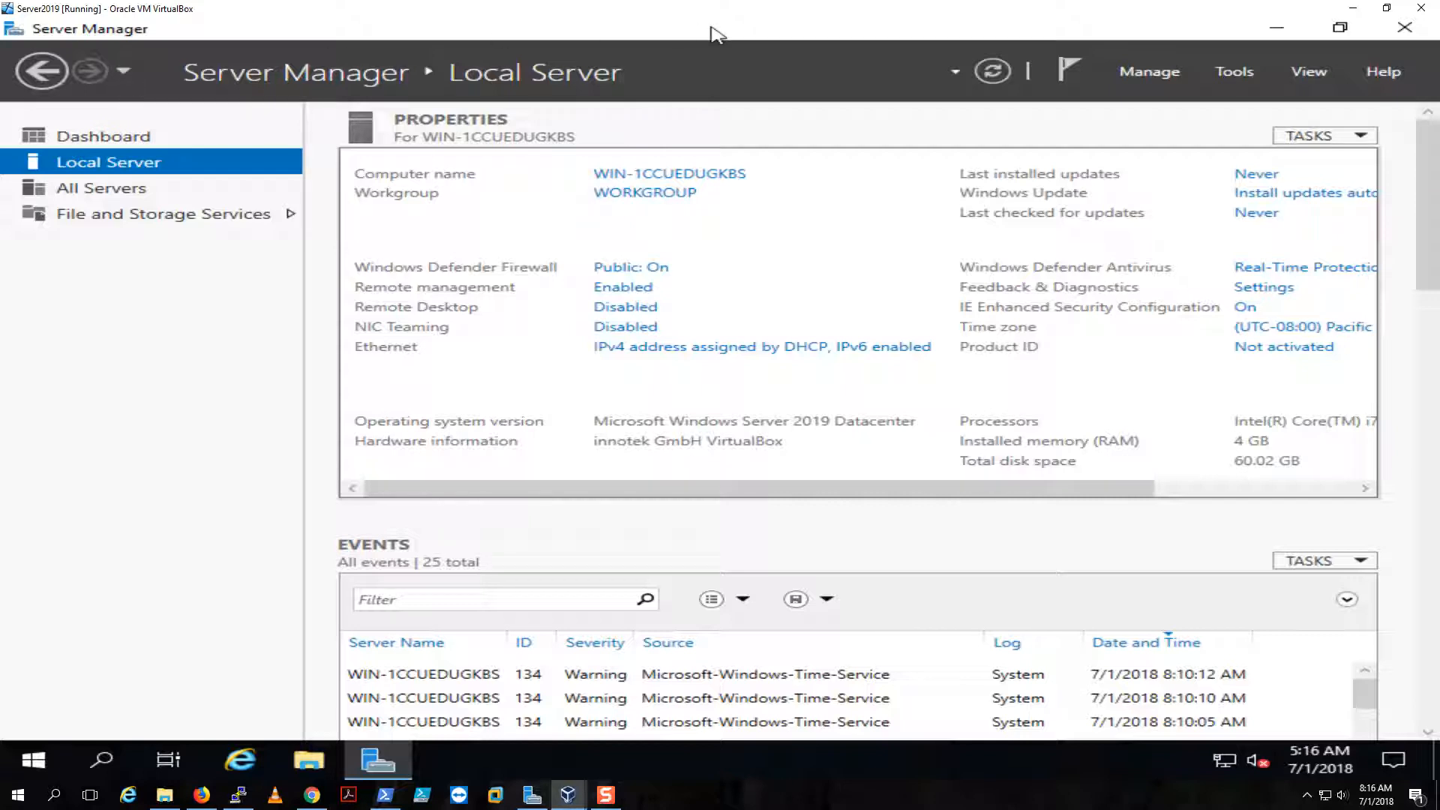
{"action": "left_click", "coordinate": [1276, 28]}
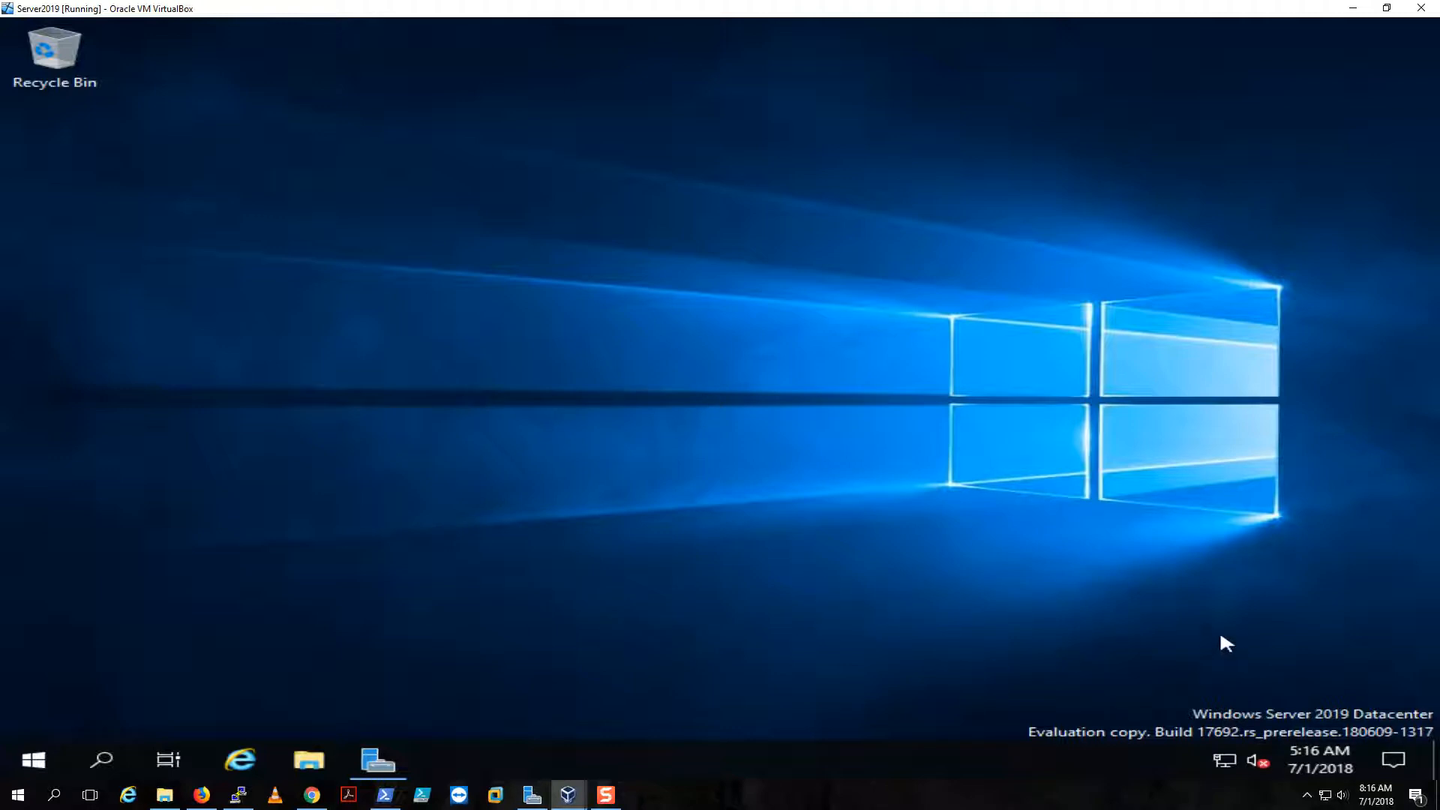
{"action": "left_click", "coordinate": [40, 759]}
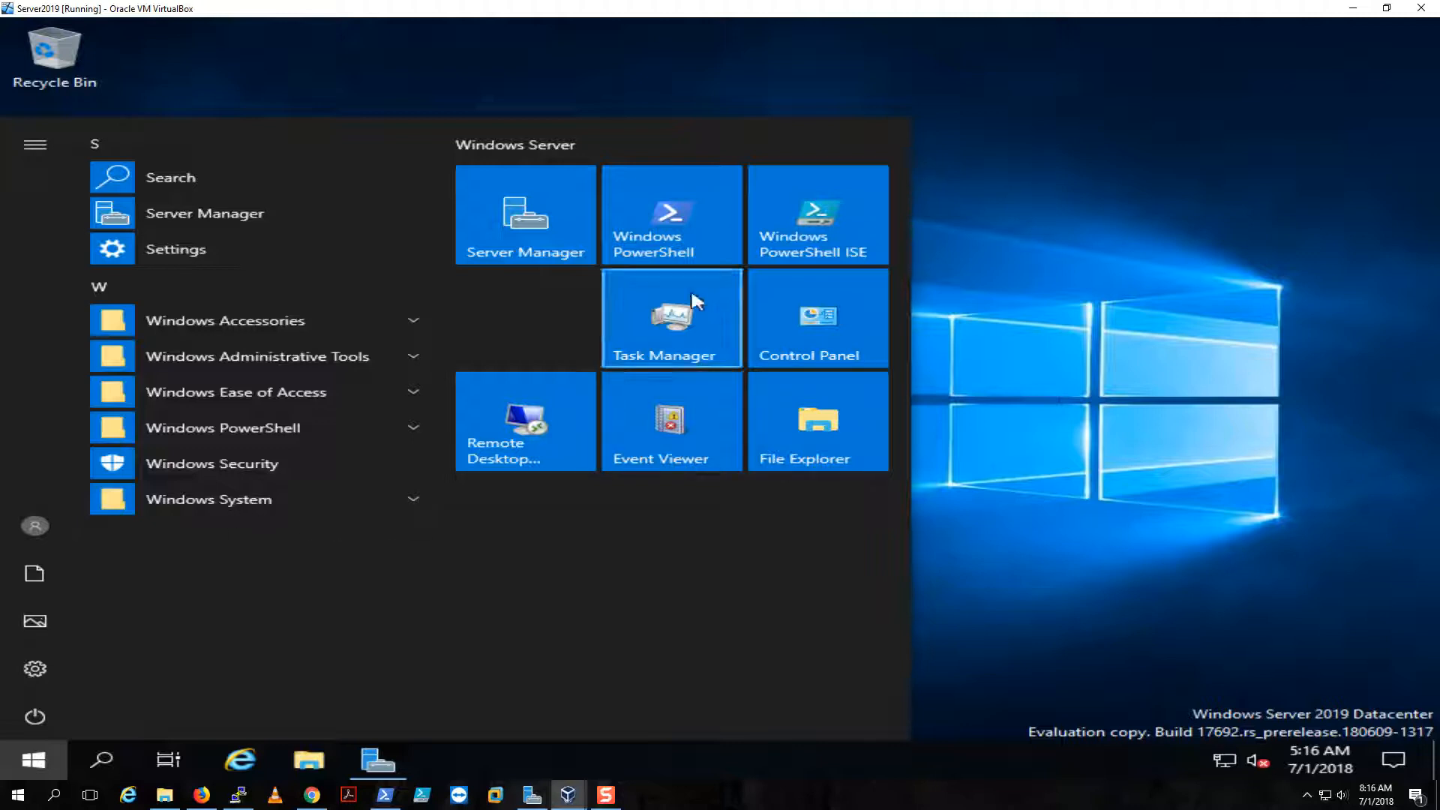
{"action": "left_click", "coordinate": [674, 232]}
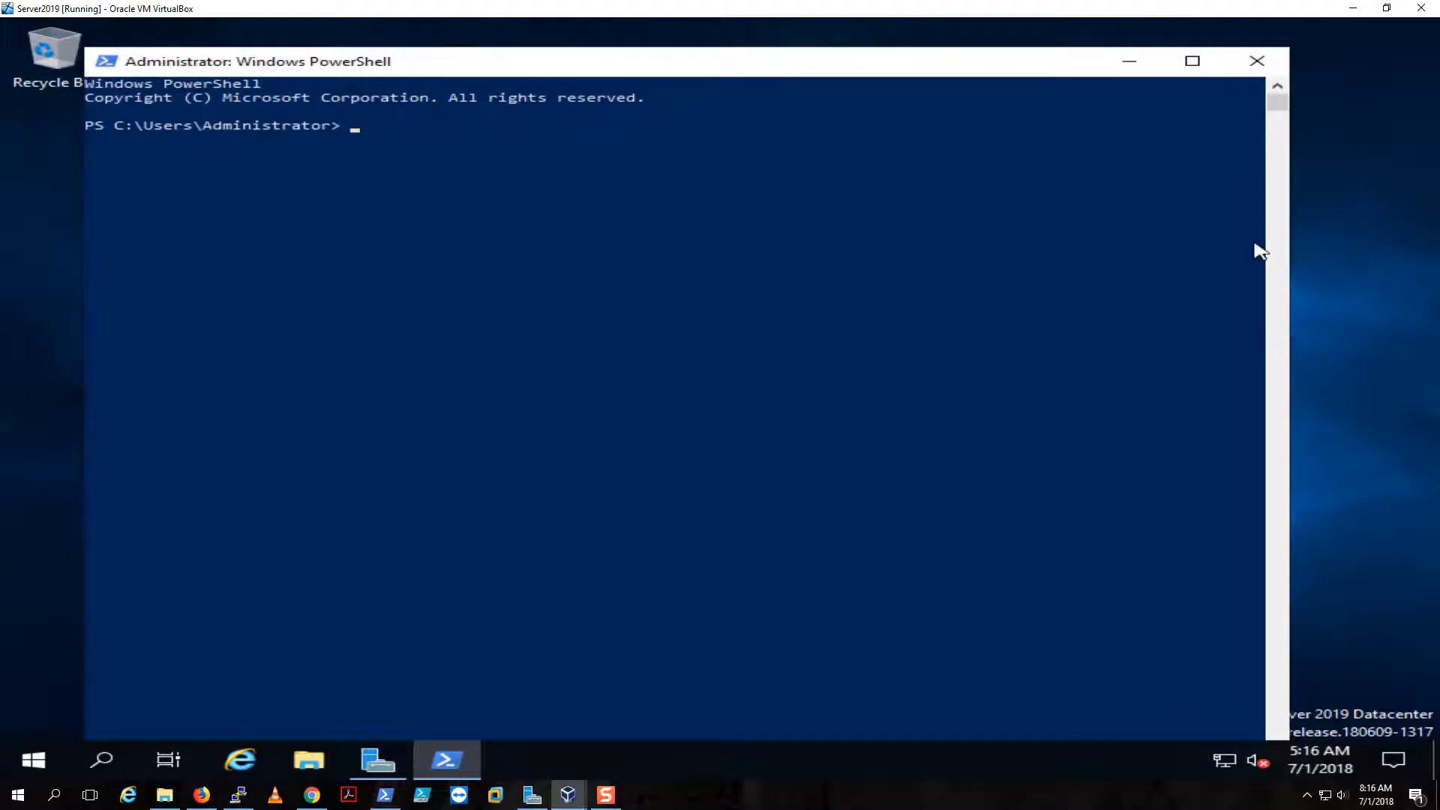
{"action": "left_click", "coordinate": [1256, 60]}
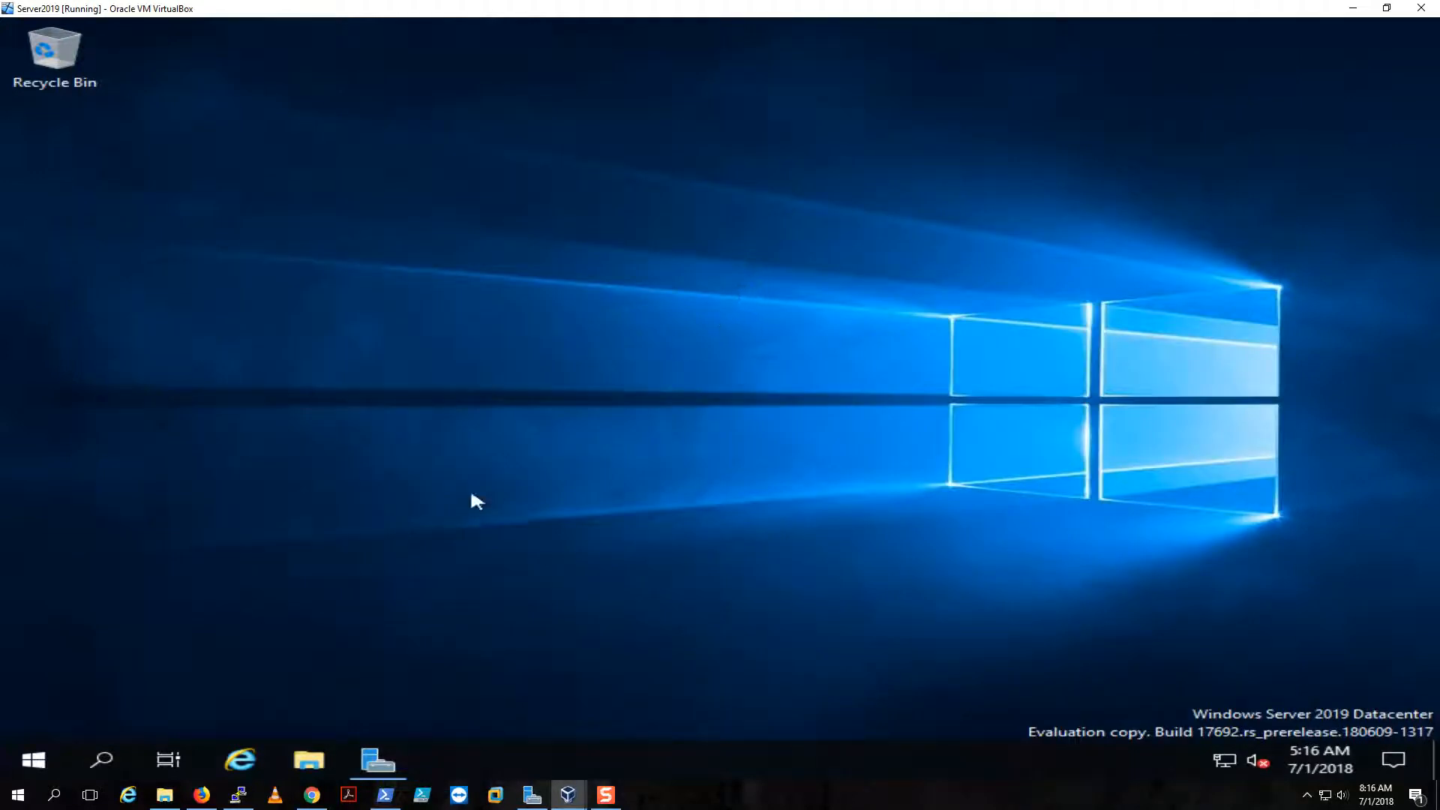
- Shut down the guest from Start > Power, keeping Other (Unplanned) as the reason
{"action": "left_click", "coordinate": [36, 759]}
{"action": "left_click", "coordinate": [33, 716]}
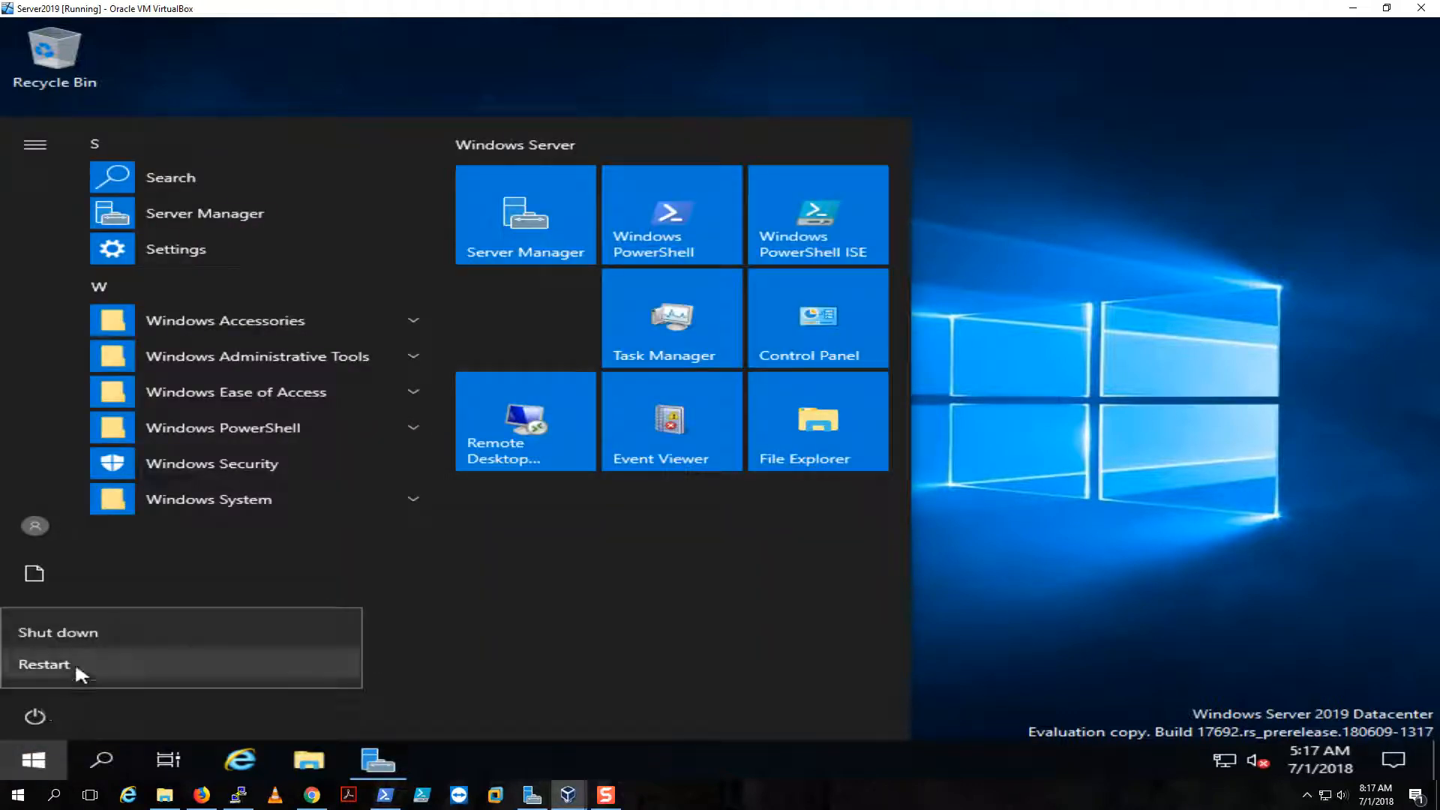
{"action": "left_click", "coordinate": [75, 628]}
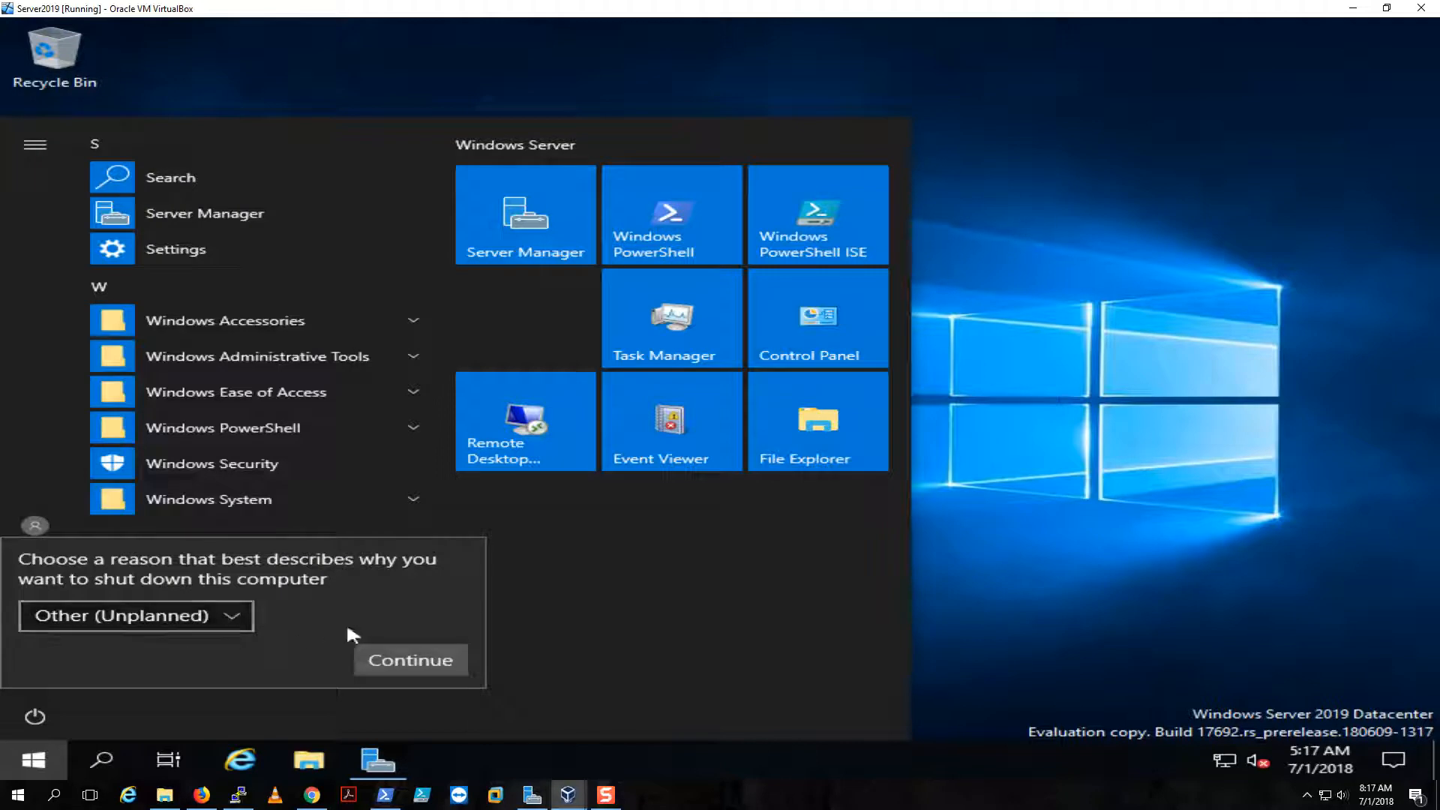
{"action": "left_click", "coordinate": [372, 671]}
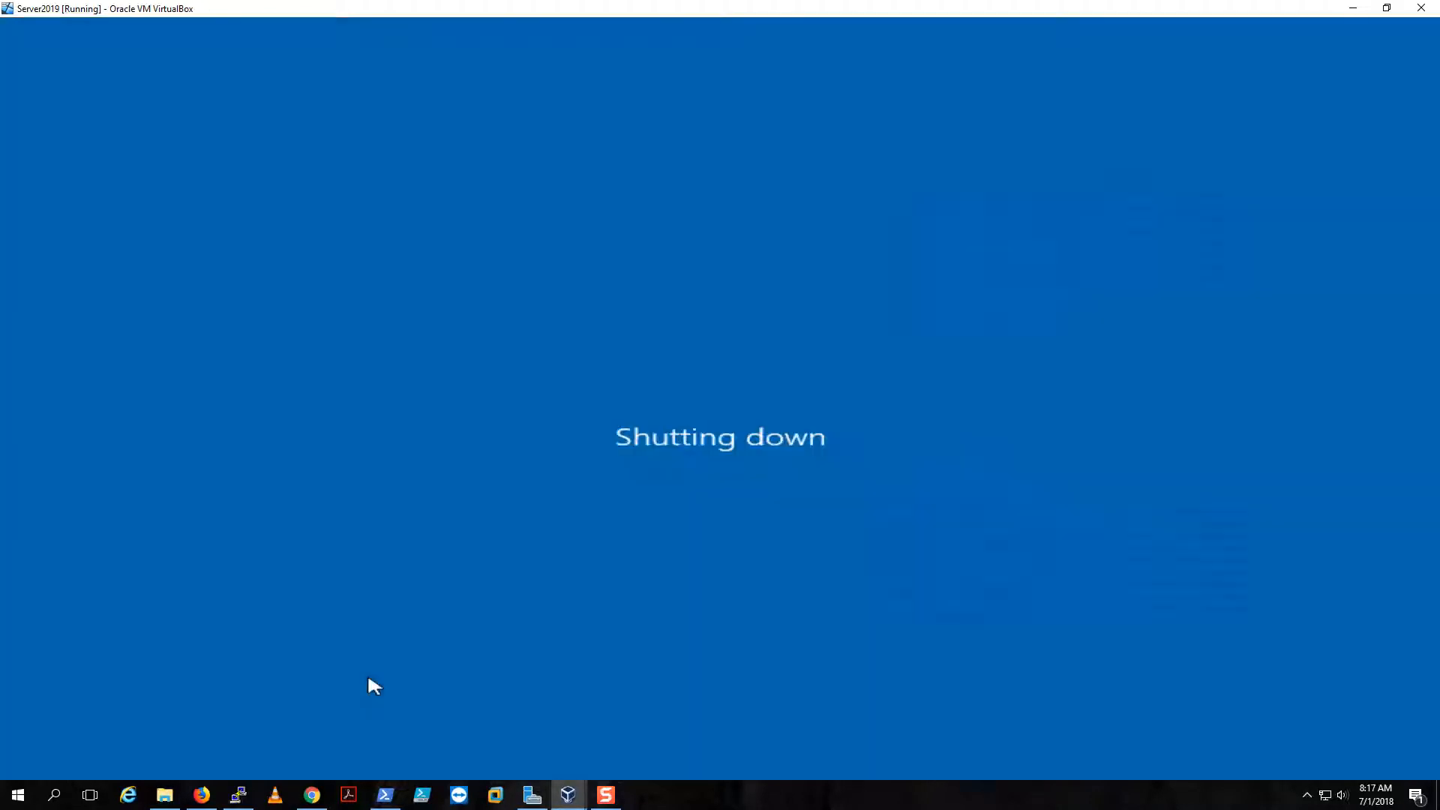